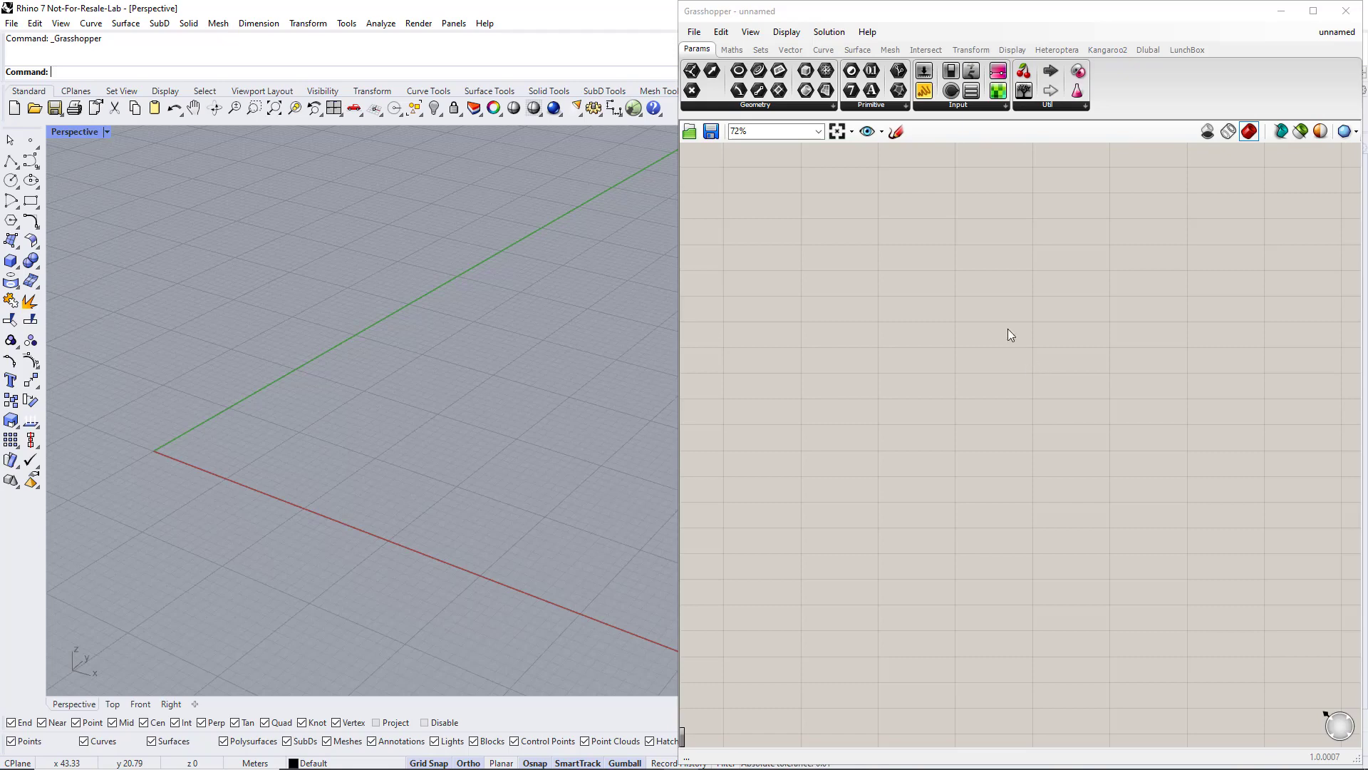
Place a Construct Point component on the canvas and make two copies of it stacked below the original.
click(792, 52)
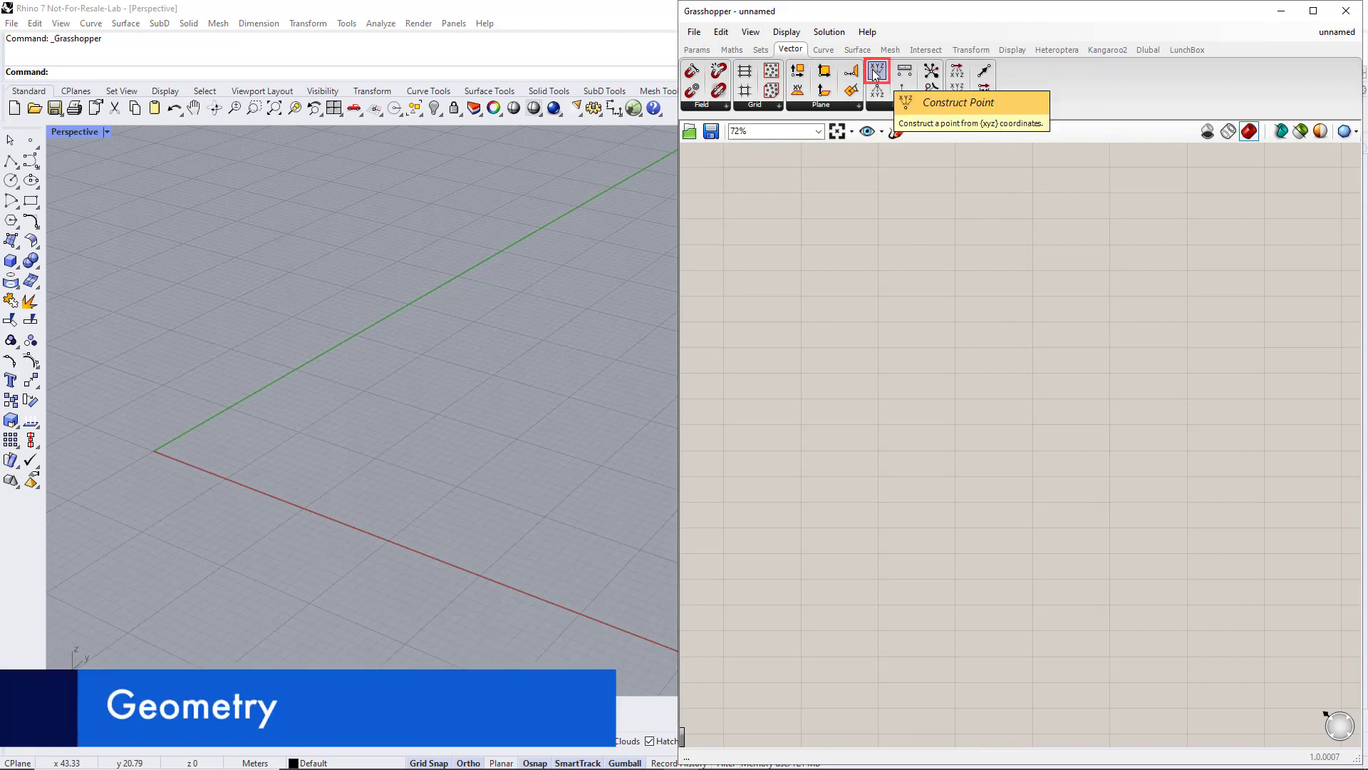
drag(874, 74, 992, 367)
click(995, 374)
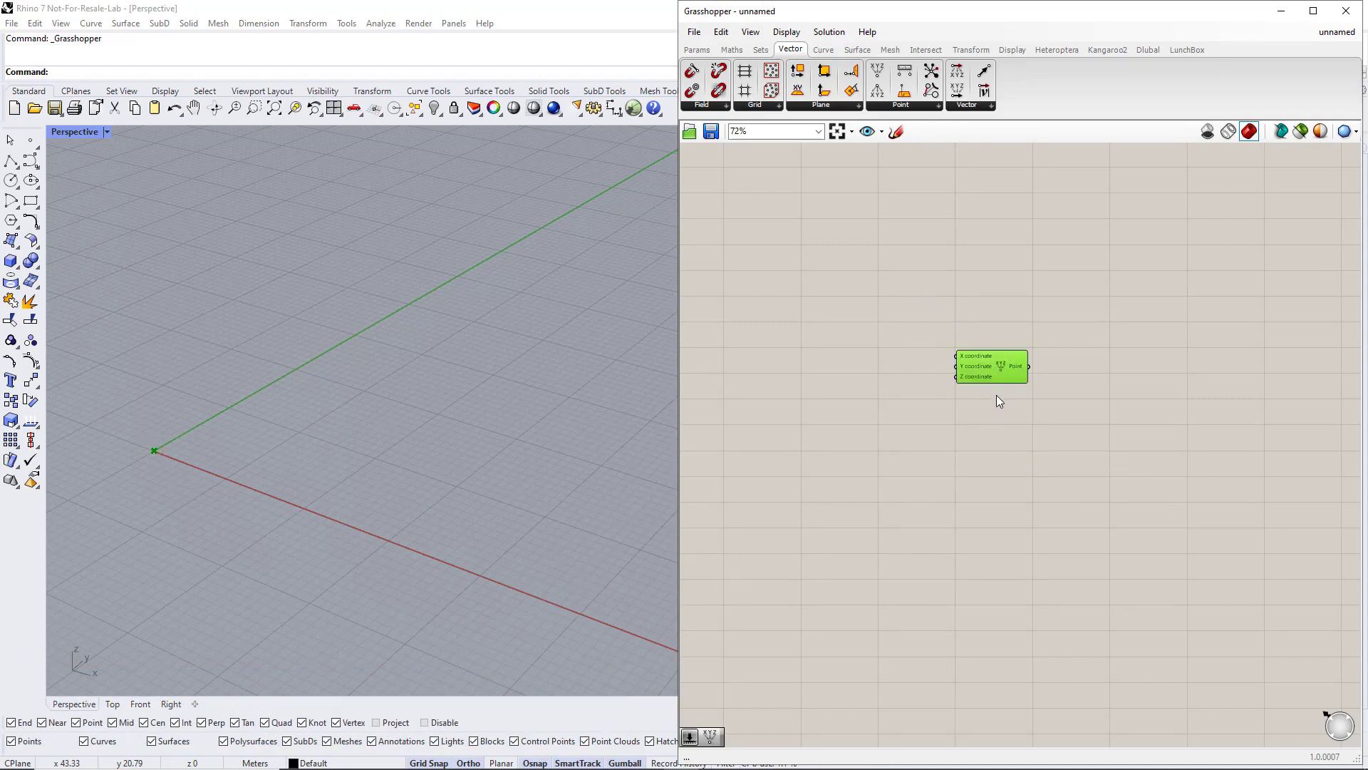
click(997, 395)
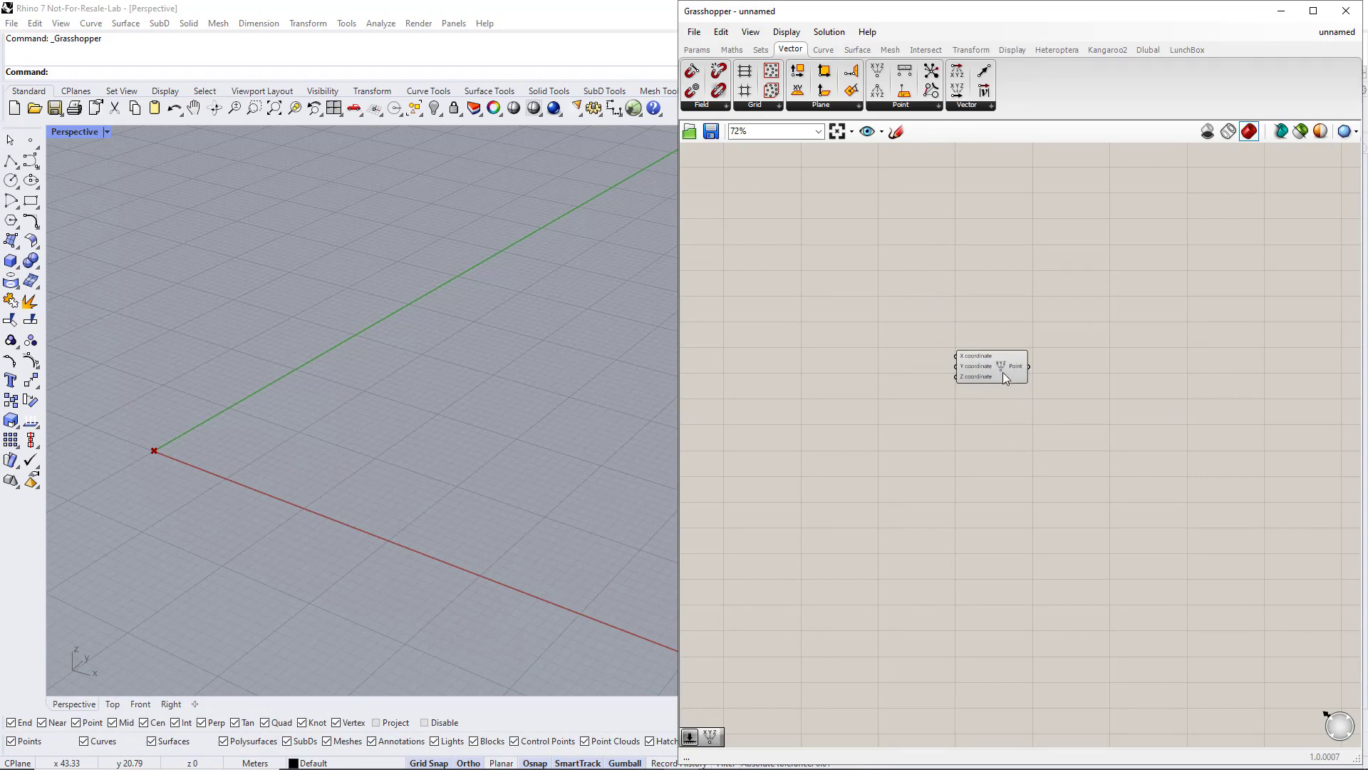
click(1005, 375)
alt+drag(1002, 369, 1002, 472)
alt+drag(1002, 533, 1002, 544)
click(899, 437)
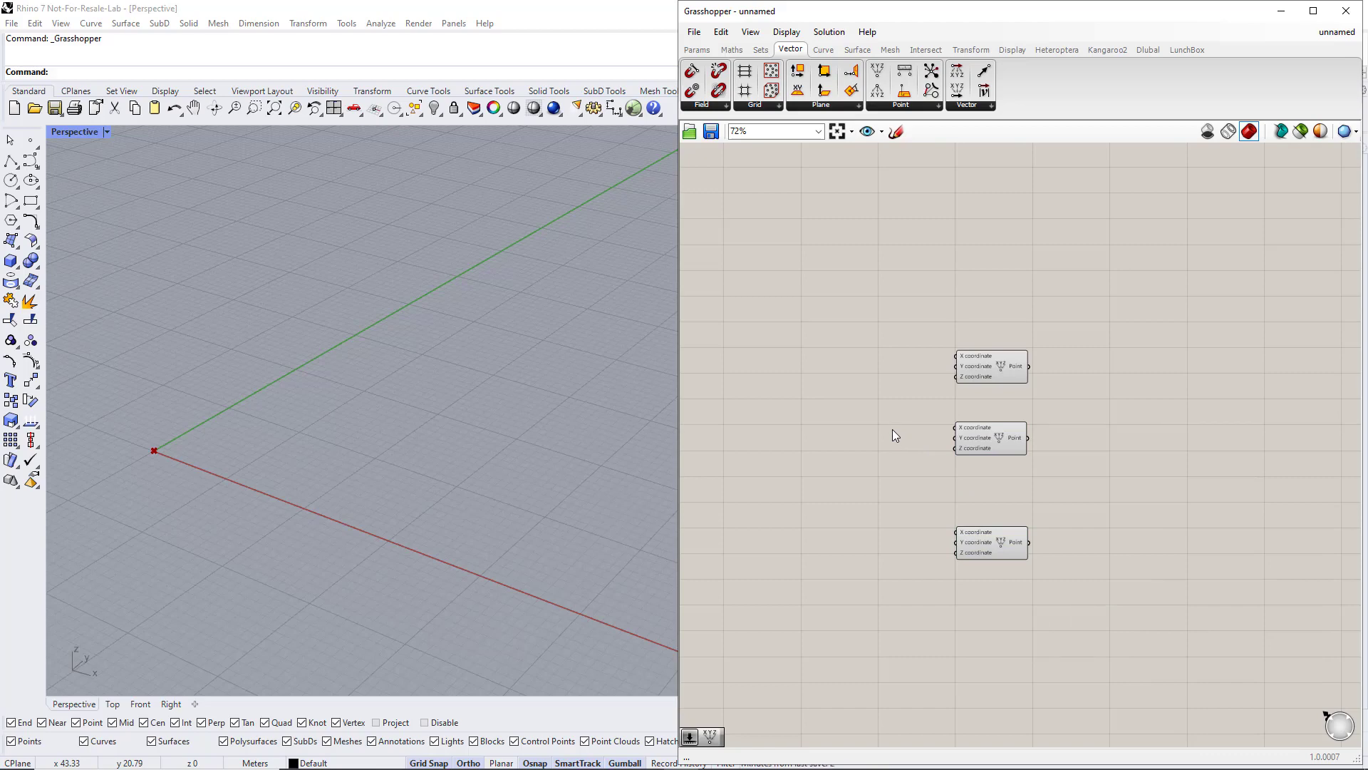
Add an integer number slider ranging from 1 to 50 and connect it to the middle point's X coordinate.
double_click(874, 429)
text(1.50)
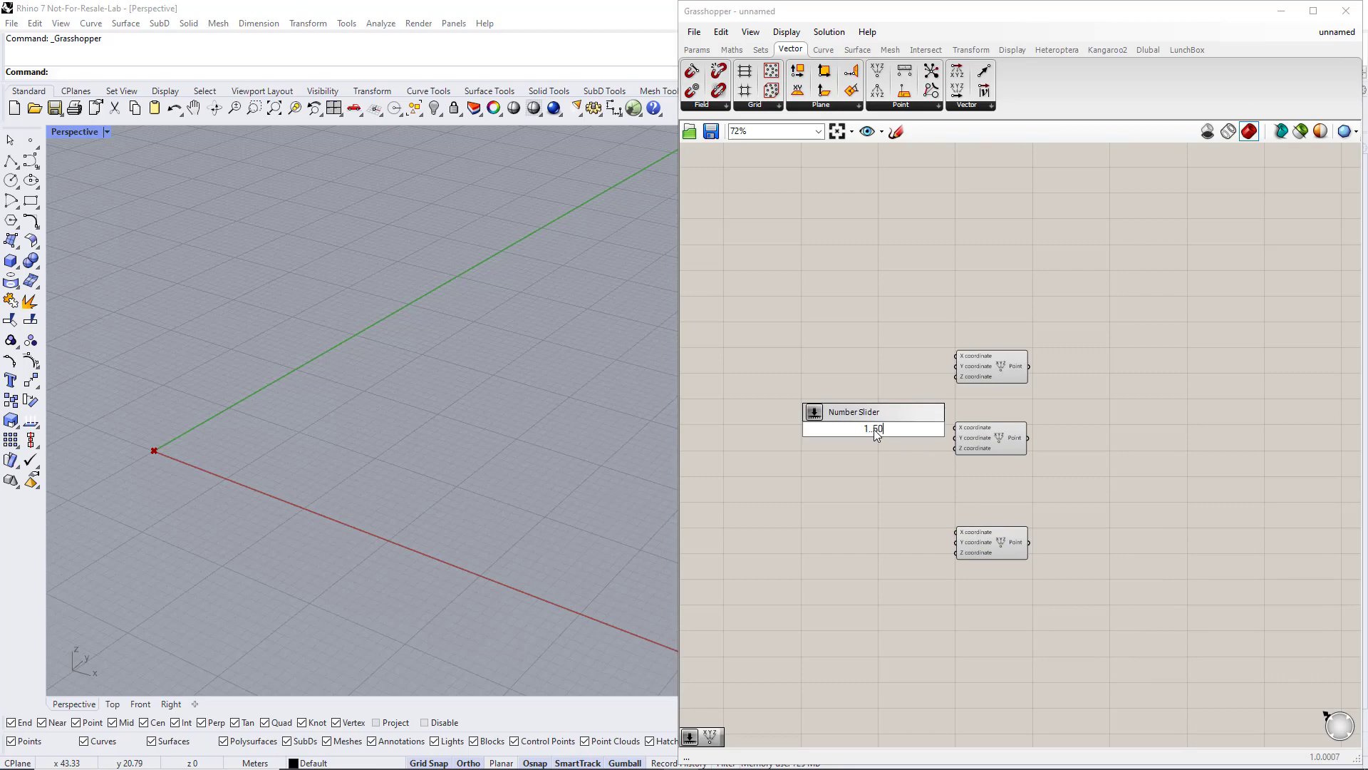
key(Return)
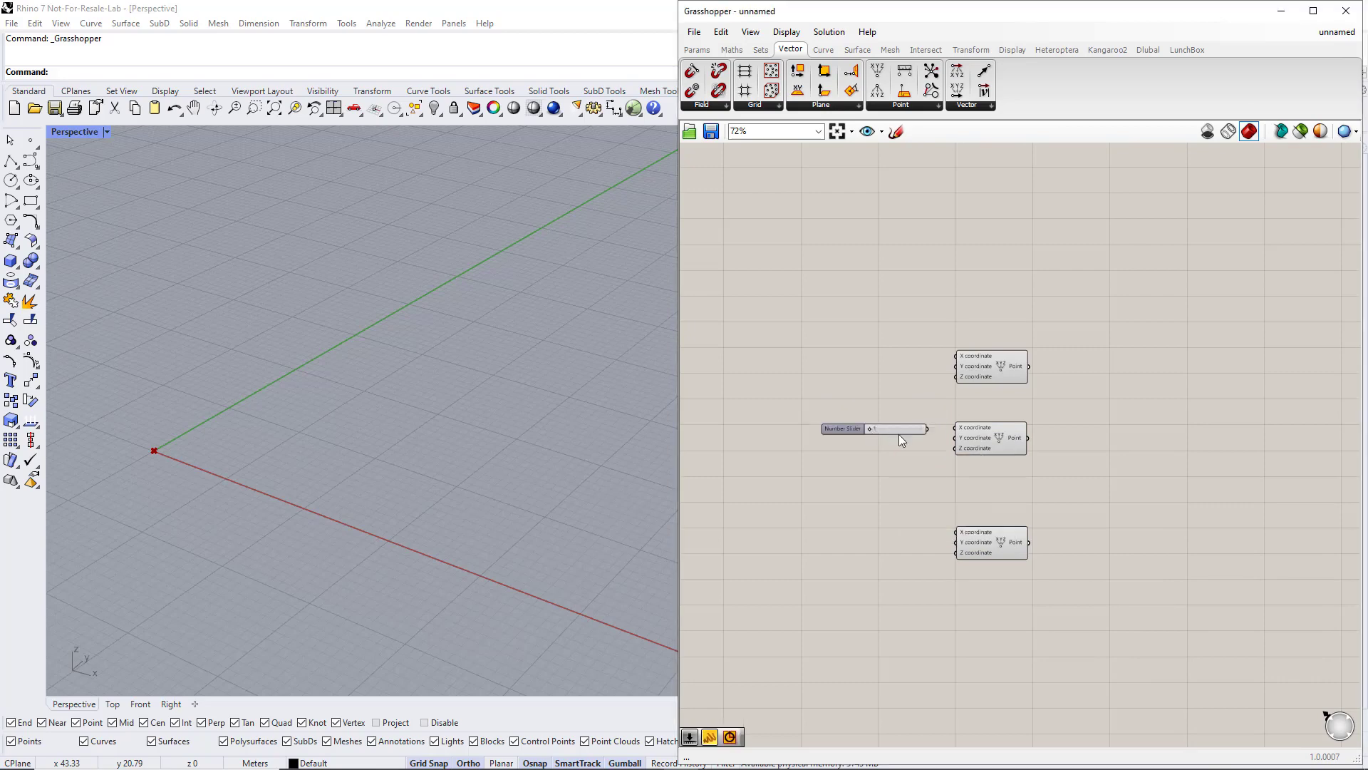
drag(927, 429, 953, 428)
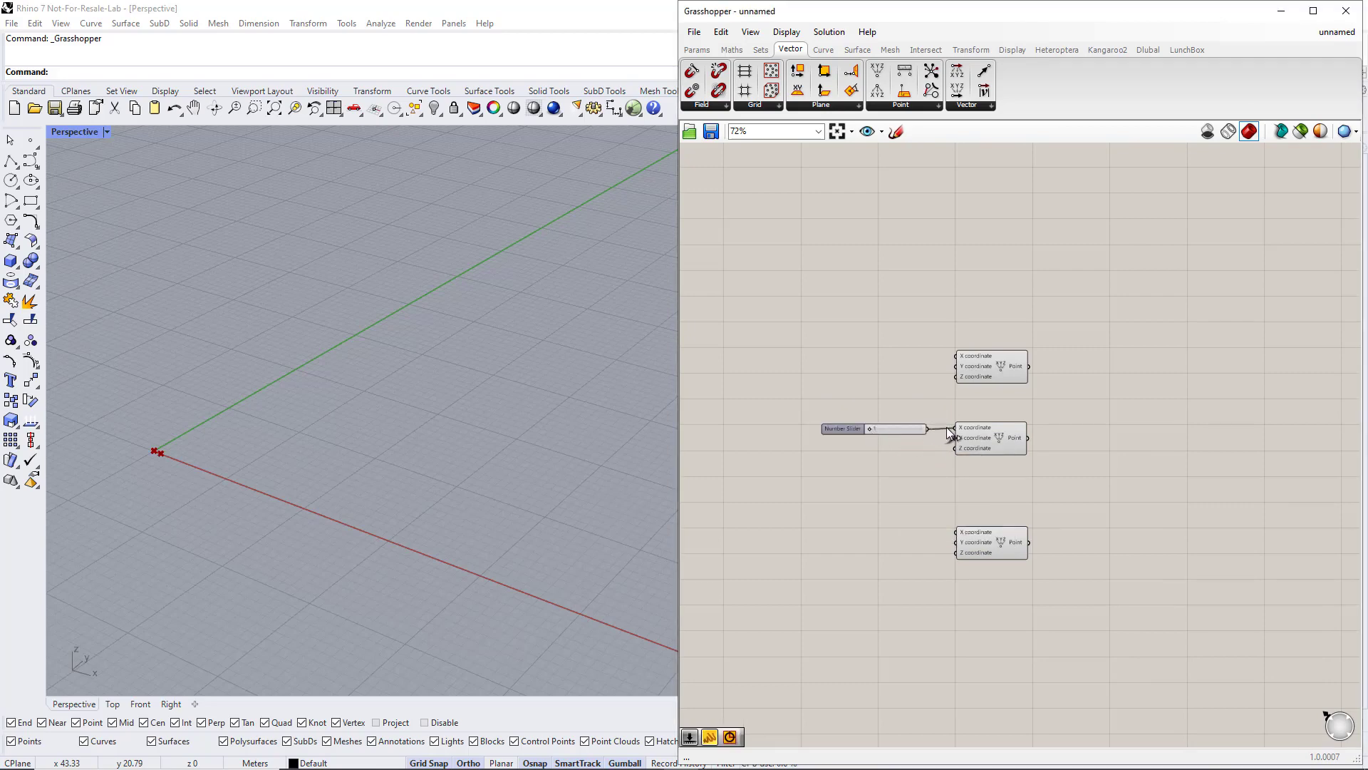
Rename the slider Width and set it to 20.
right_click(843, 429)
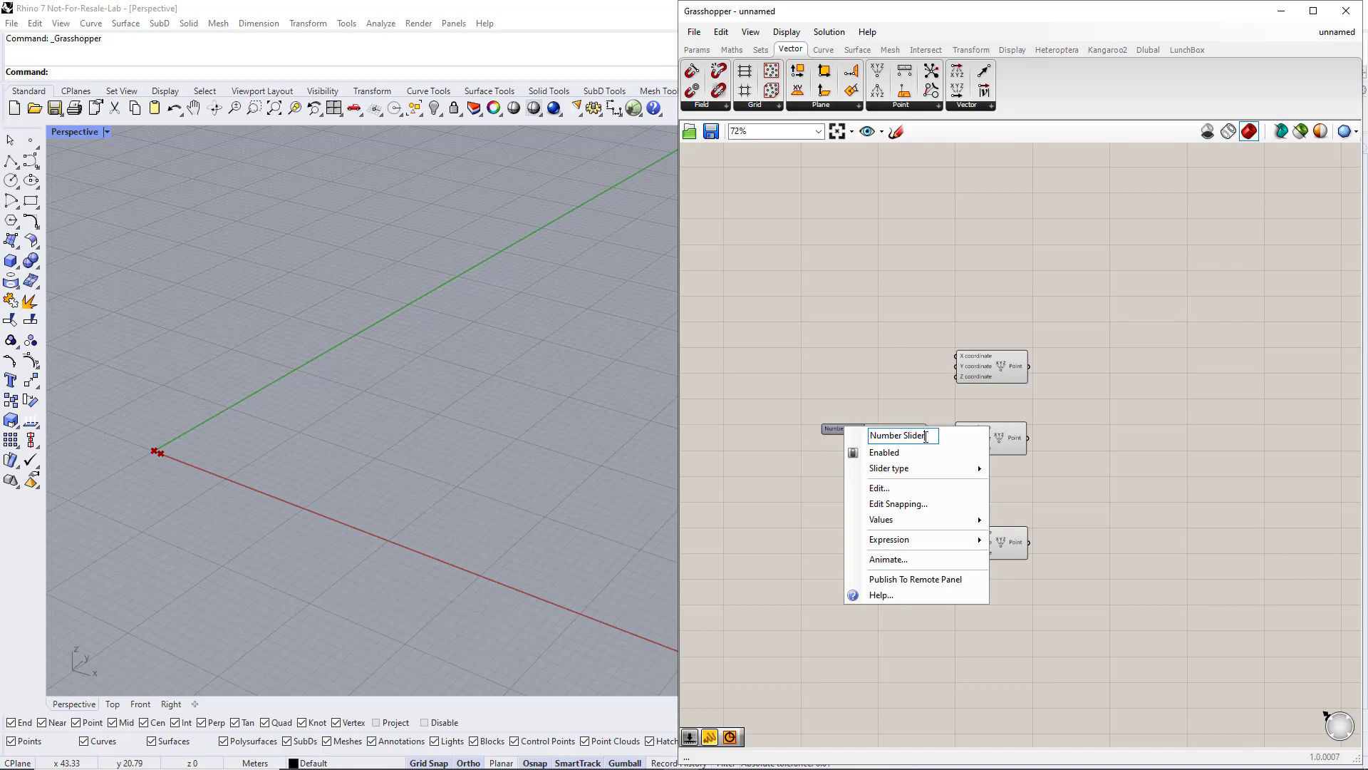
text(Width)
key(Return)
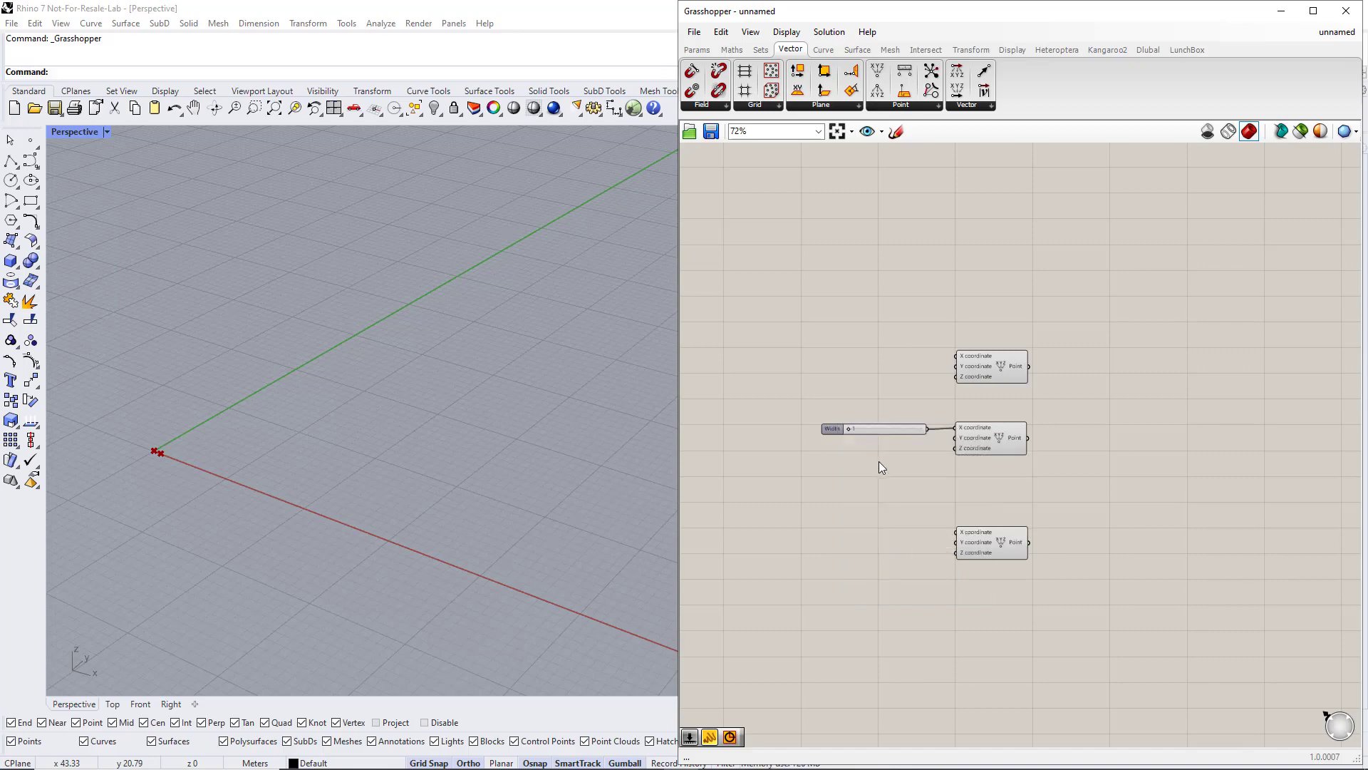
drag(850, 428, 878, 430)
Add a Division component beside the lowest point component and connect the Width slider to its A input.
click(732, 50)
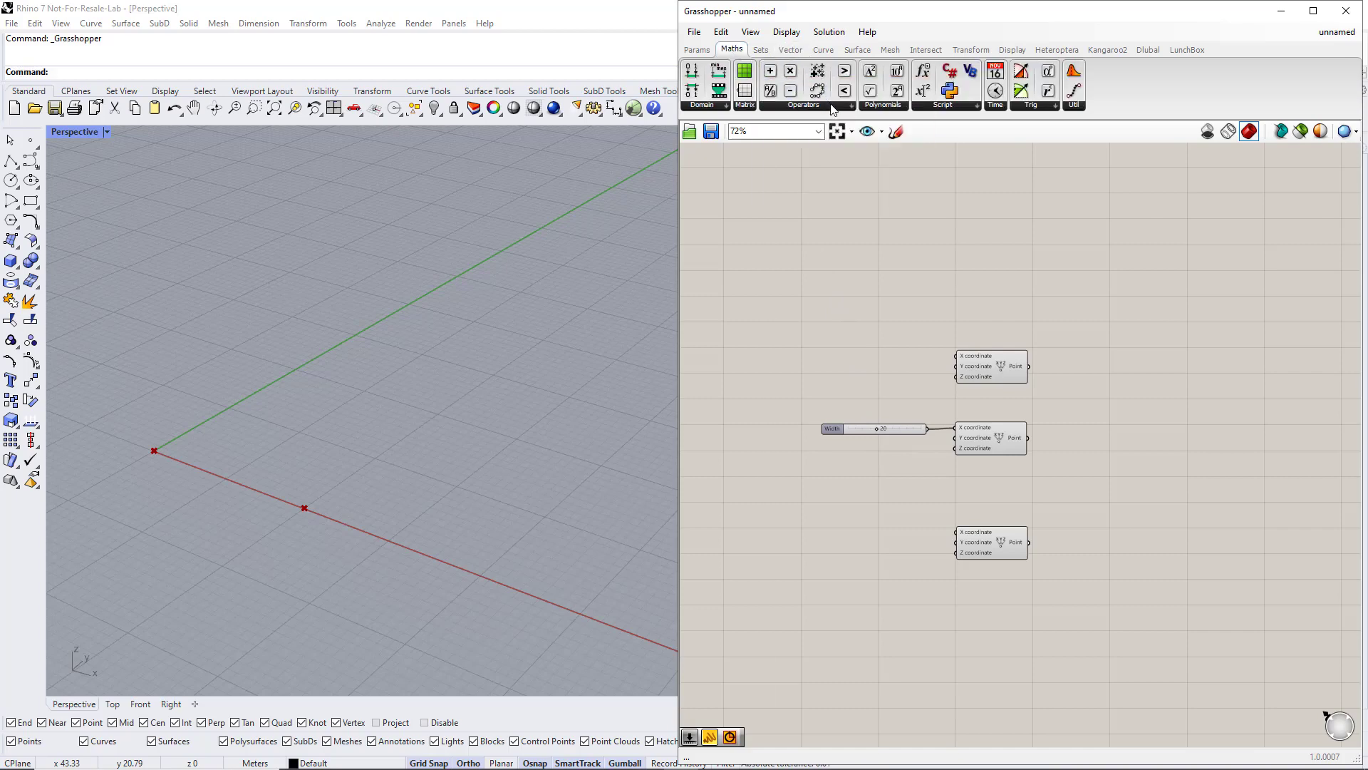
click(831, 106)
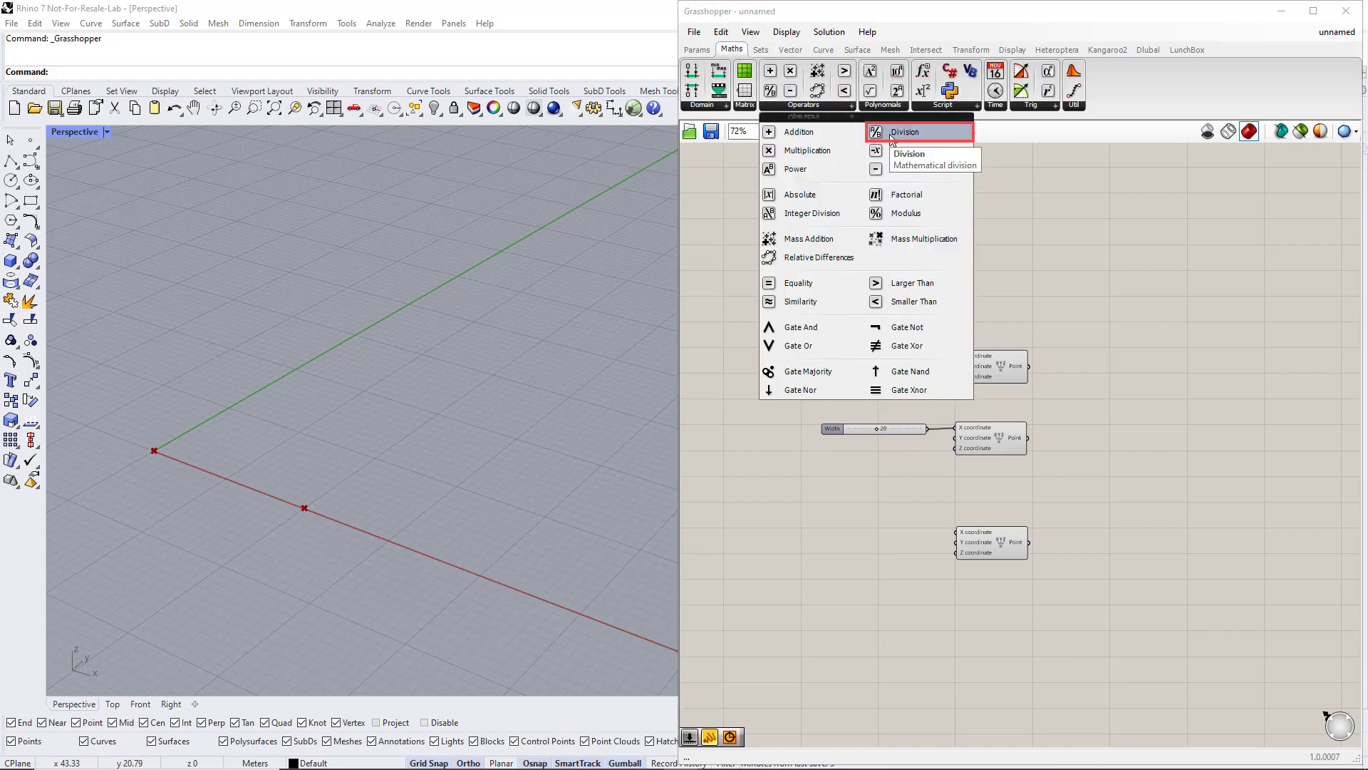
drag(891, 137, 890, 195)
drag(880, 488, 931, 439)
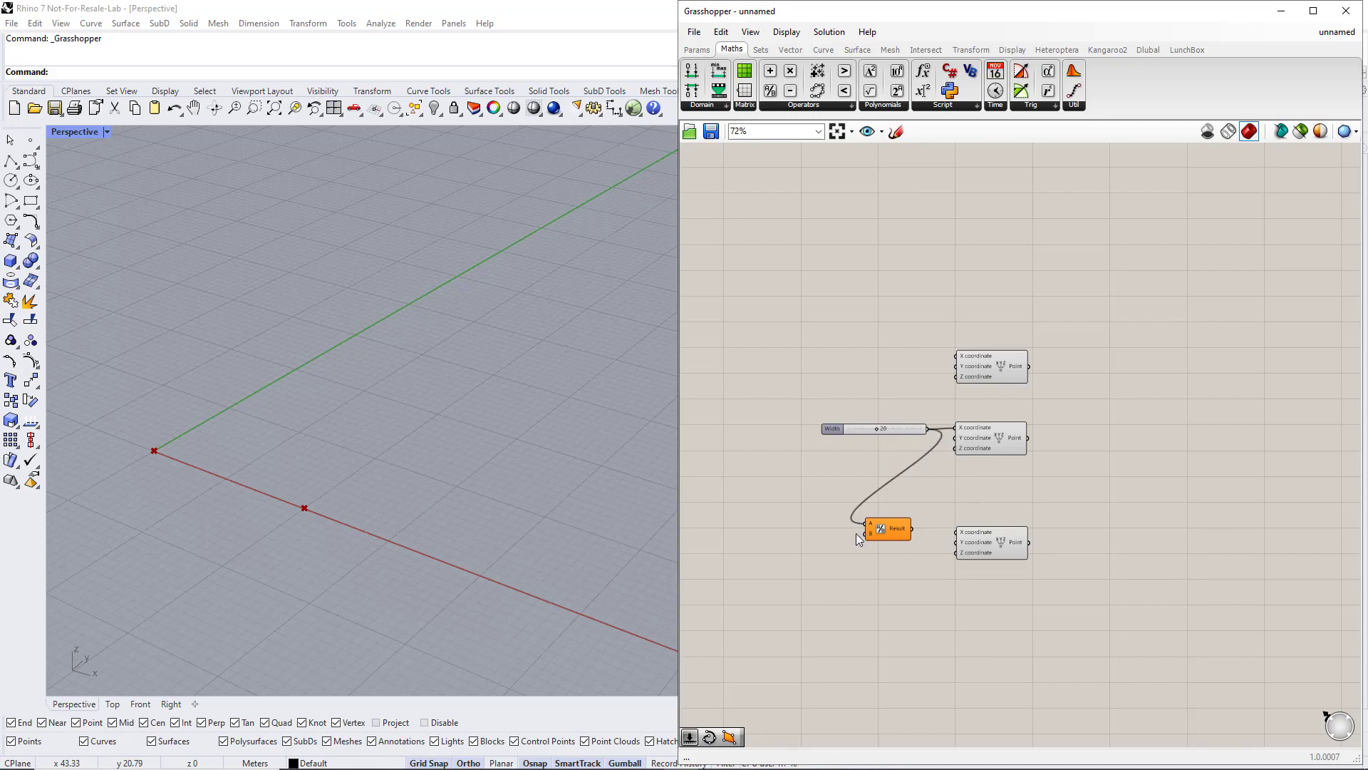
Feed a panel containing 2 into the division's B input and connect the result to the lowest point's X coordinate.
double_click(802, 550)
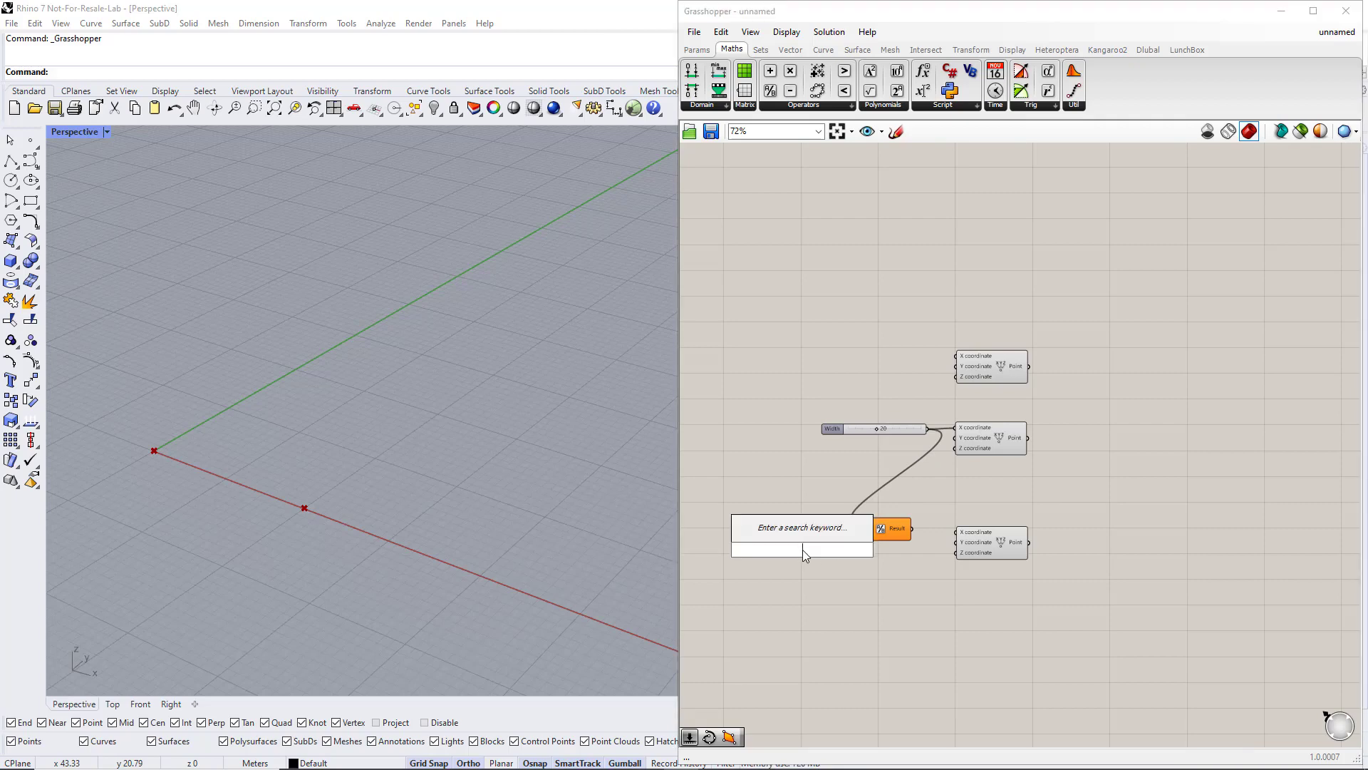
text(//2)
key(Return)
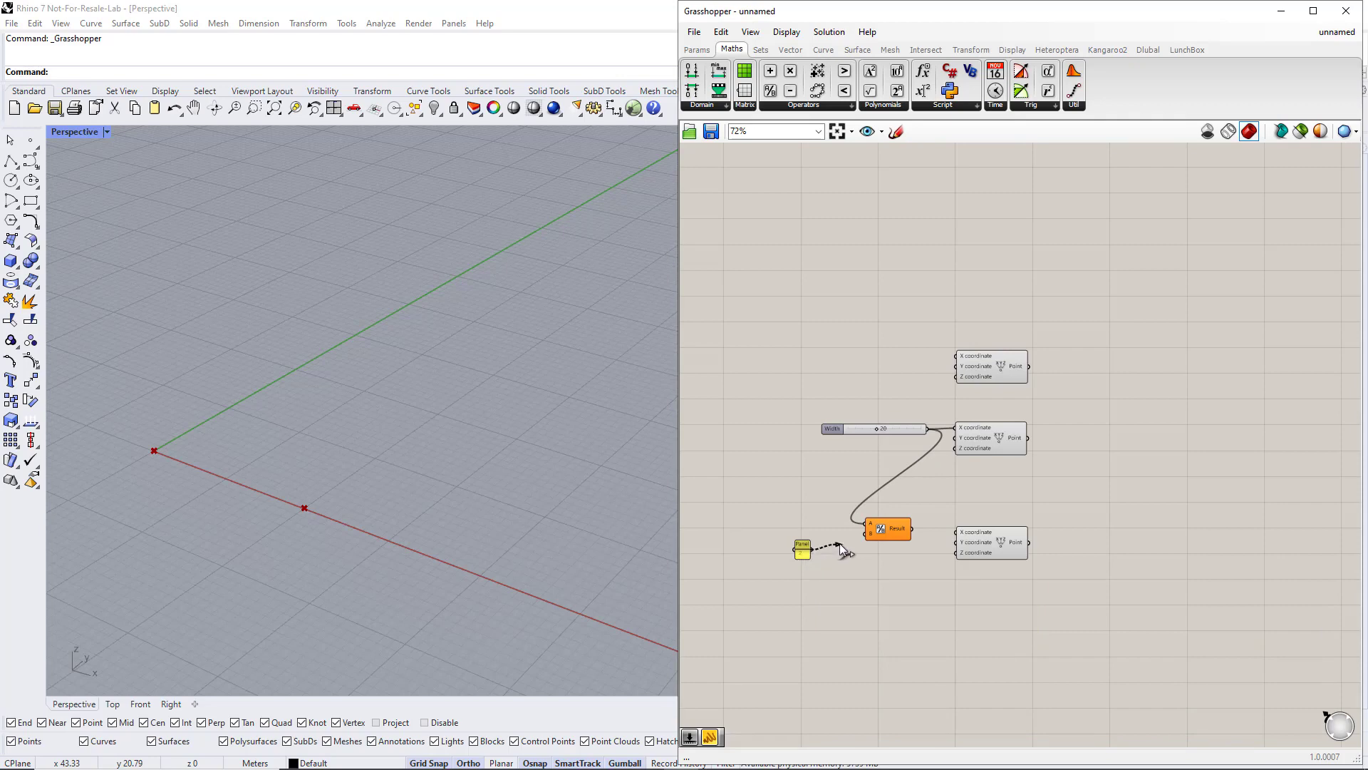
drag(840, 543, 864, 535)
drag(949, 534, 955, 533)
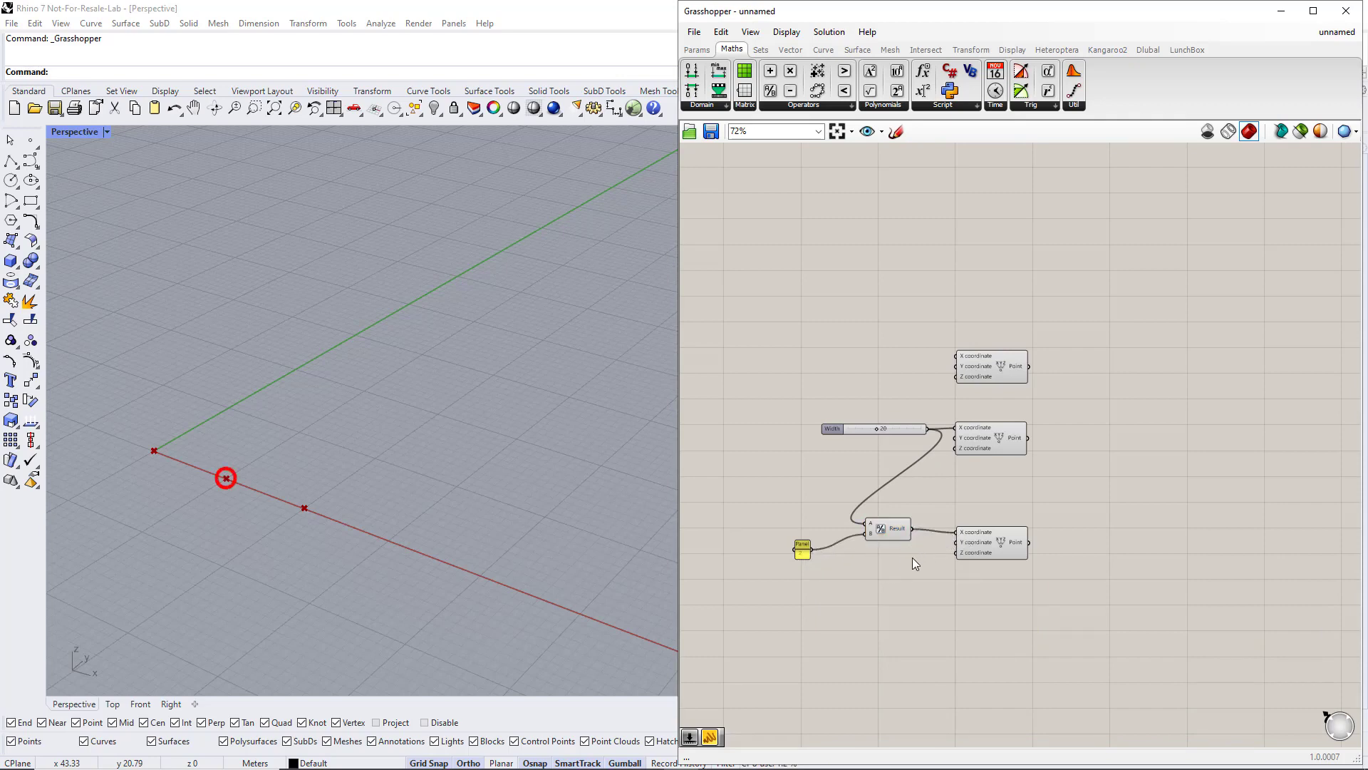
Add an integer number slider ranging from 0 to 10 and connect it to the lowest point's Z coordinate.
double_click(866, 575)
text(0.10)
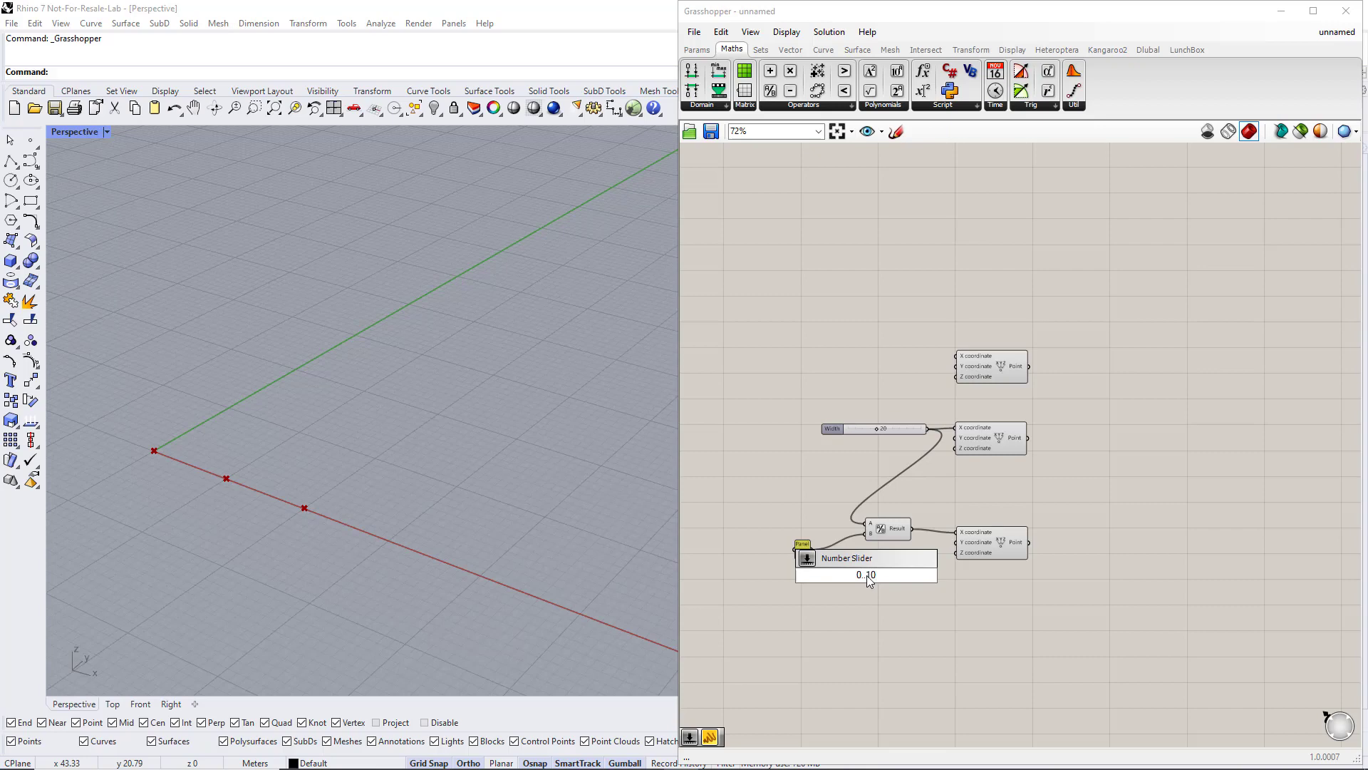
key(Return)
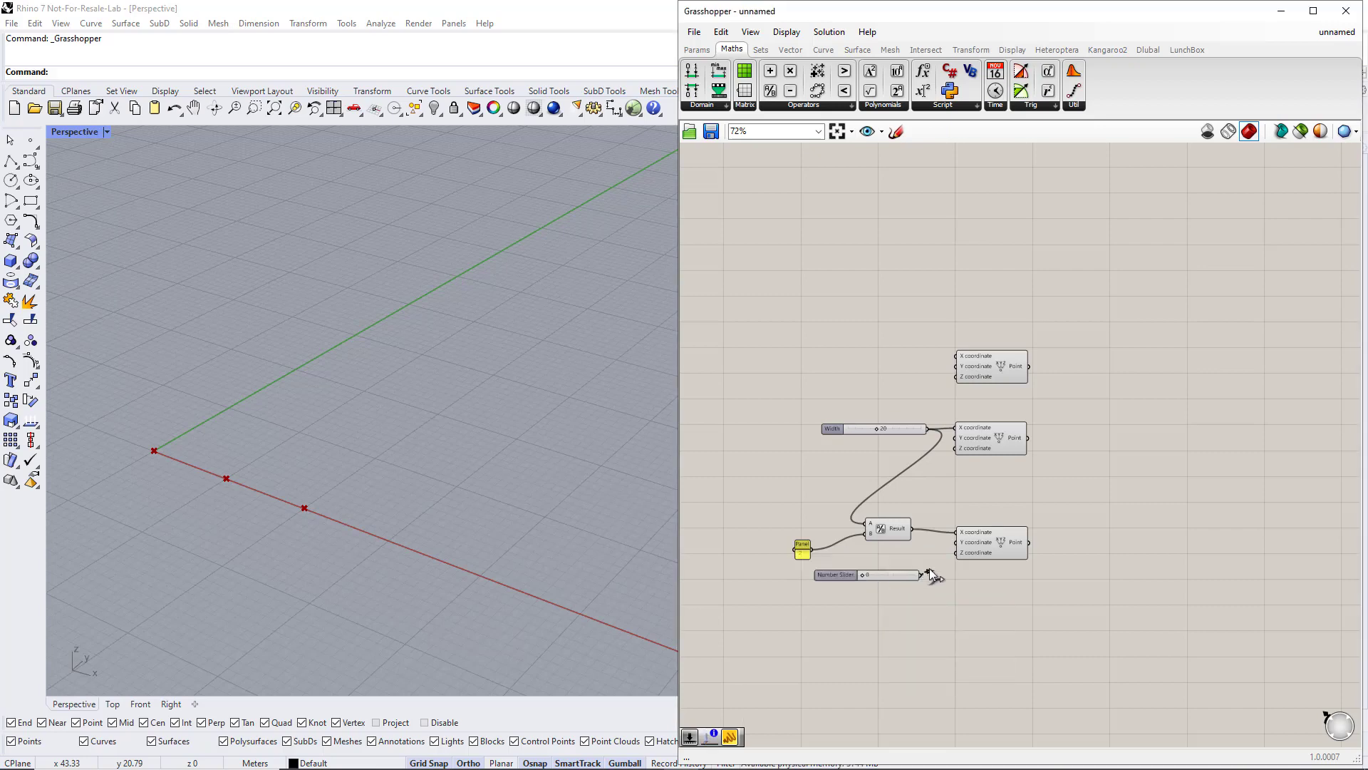
drag(932, 572, 852, 582)
Rename the Z coordinate slider Height with a value of 2, and set the Width slider to 30.
right_click(837, 576)
text(Height)
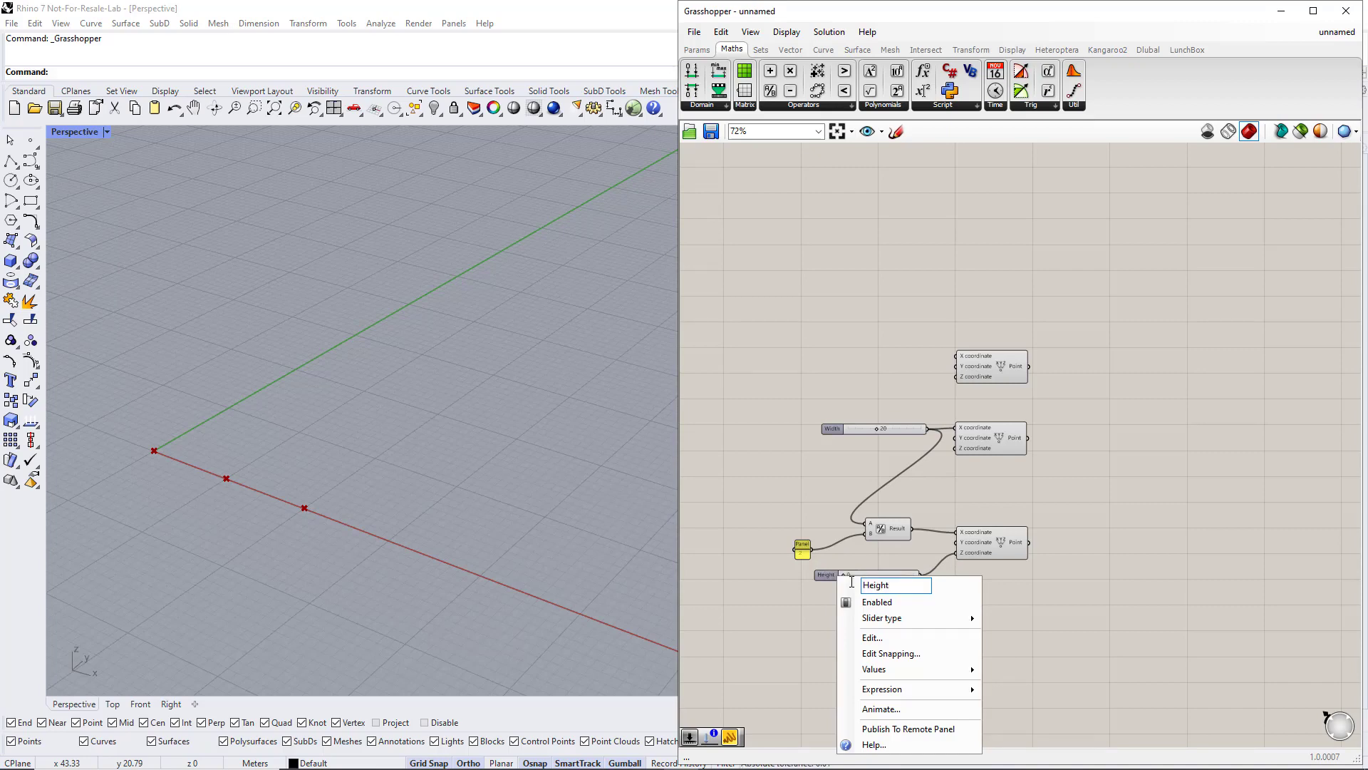
key(Return)
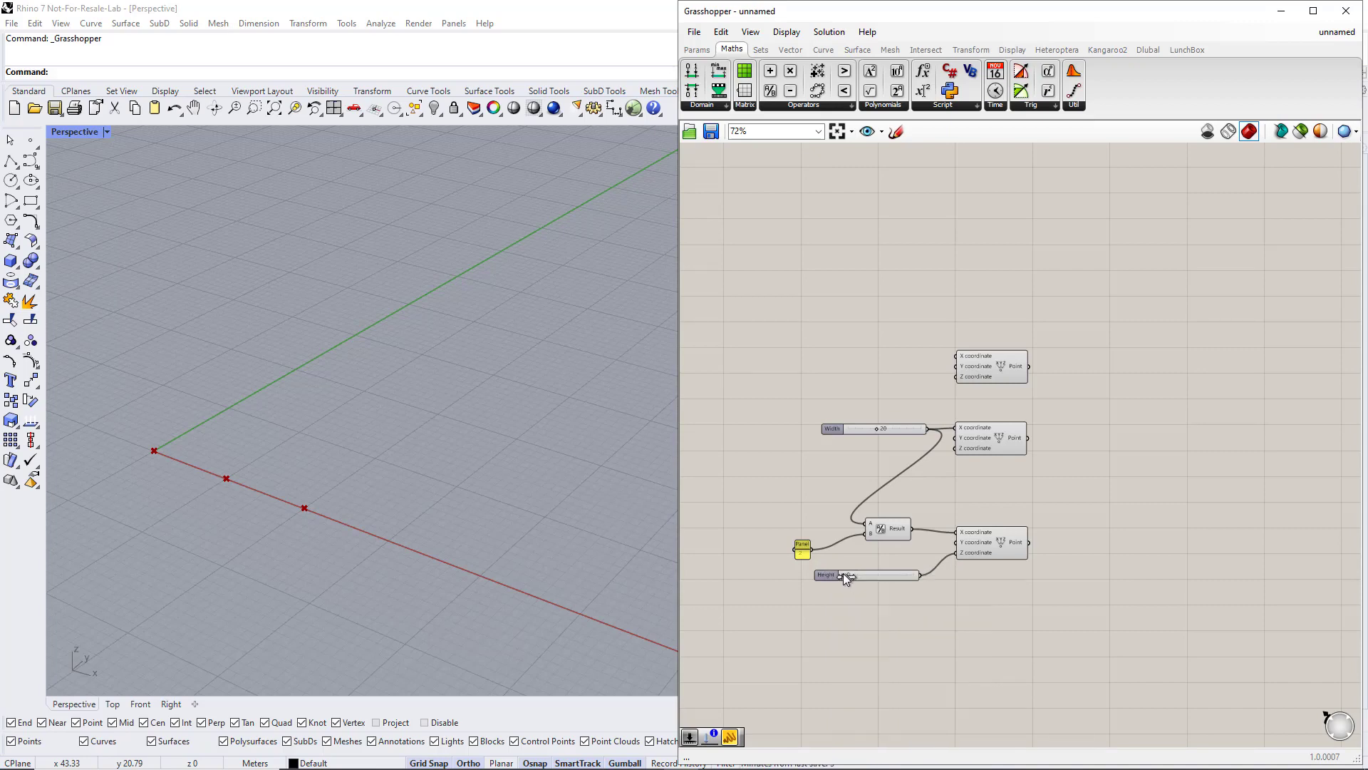
drag(845, 578, 858, 576)
mouse_move(878, 428)
mouse_down()
mouse_move(857, 430)
mouse_move(892, 431)
mouse_up()
Add an Interpolate curve component beside the three point components.
click(826, 51)
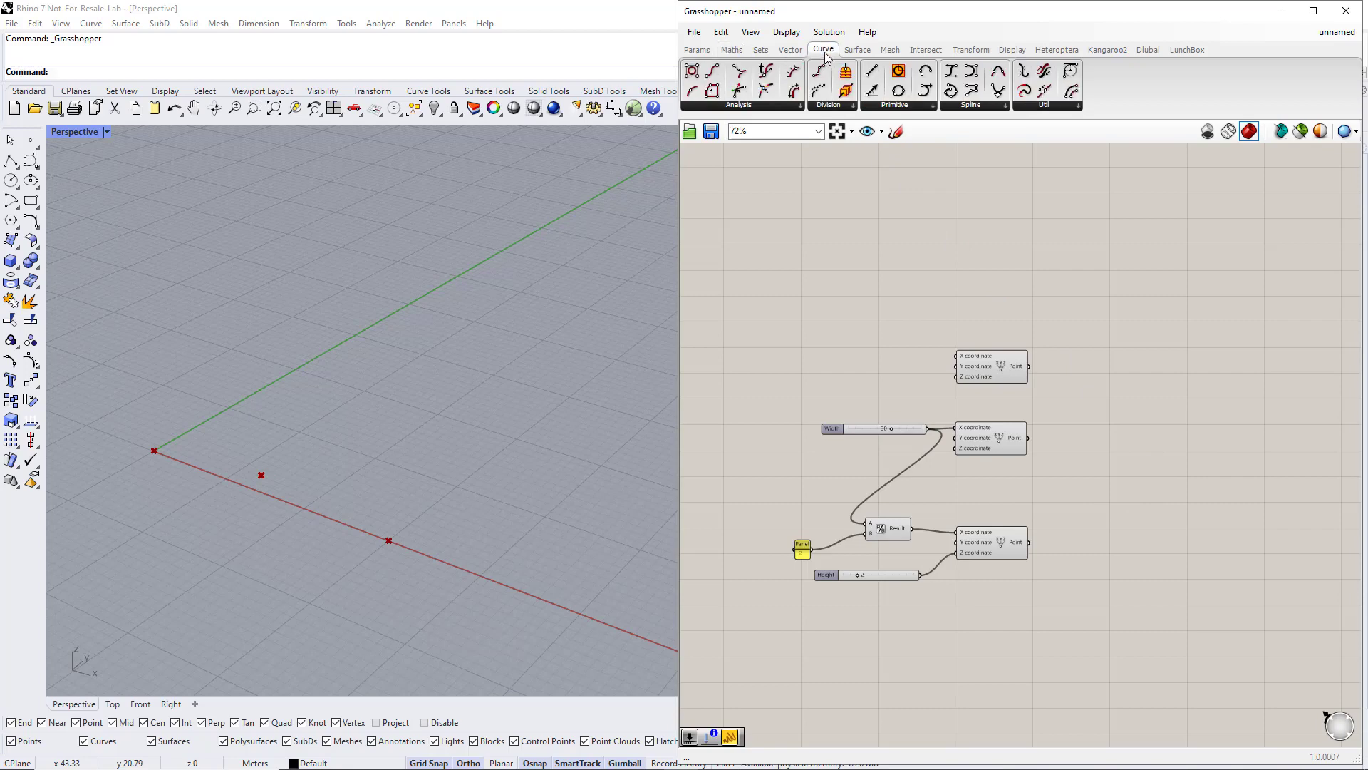
click(959, 105)
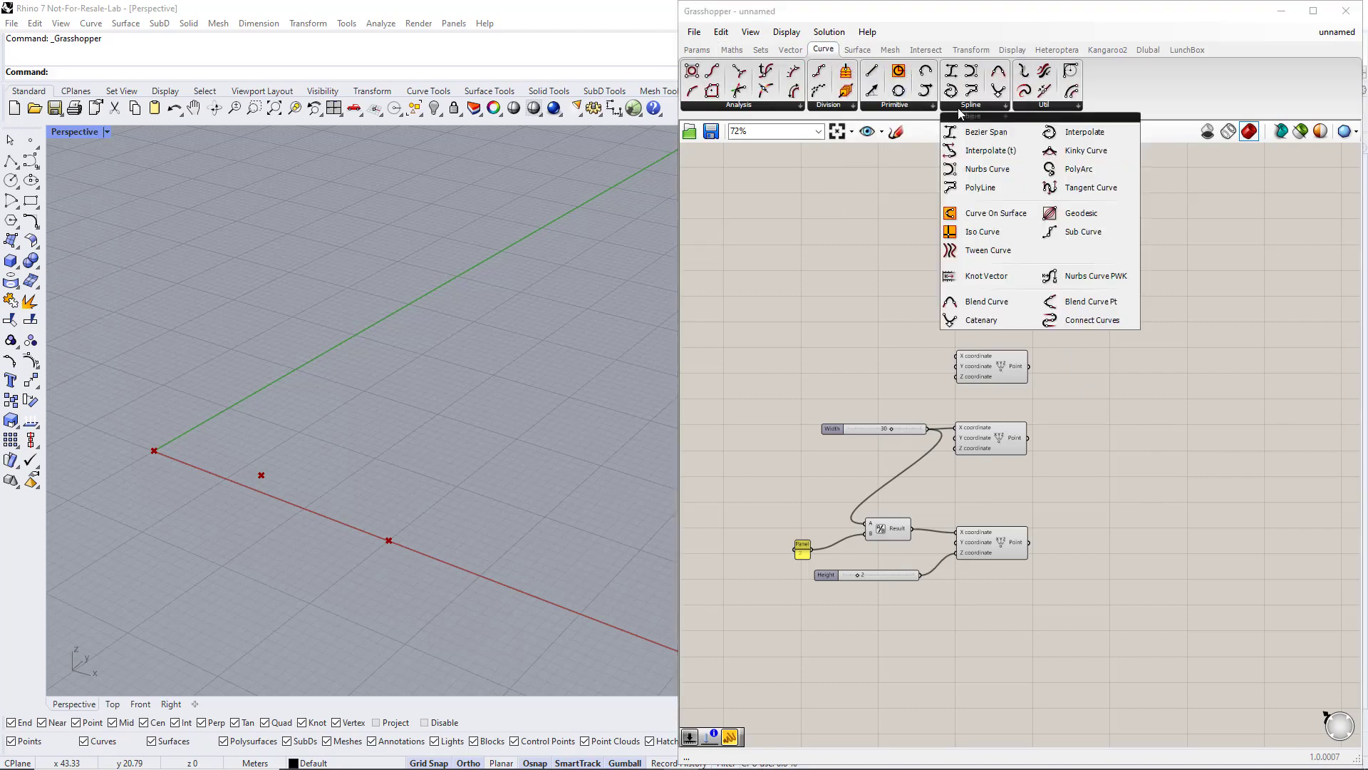
click(1069, 136)
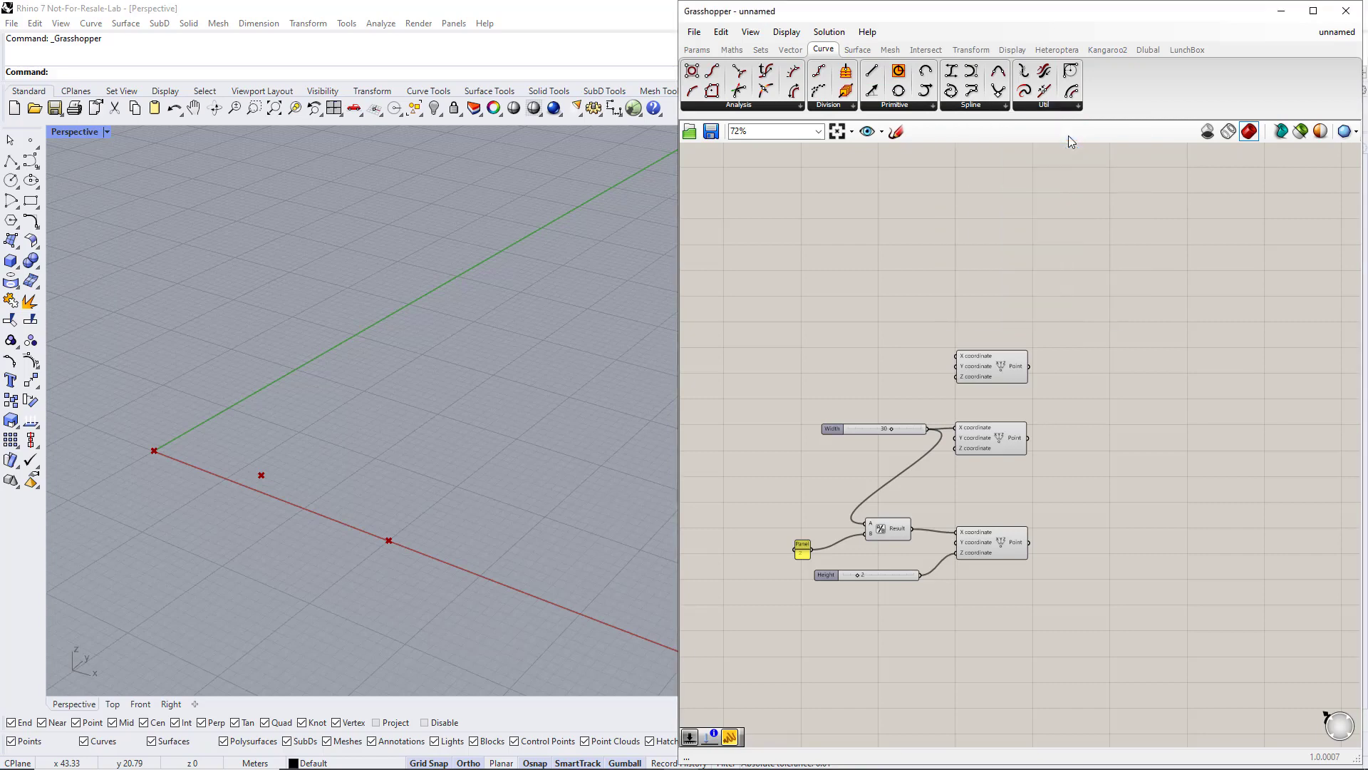
click(1133, 454)
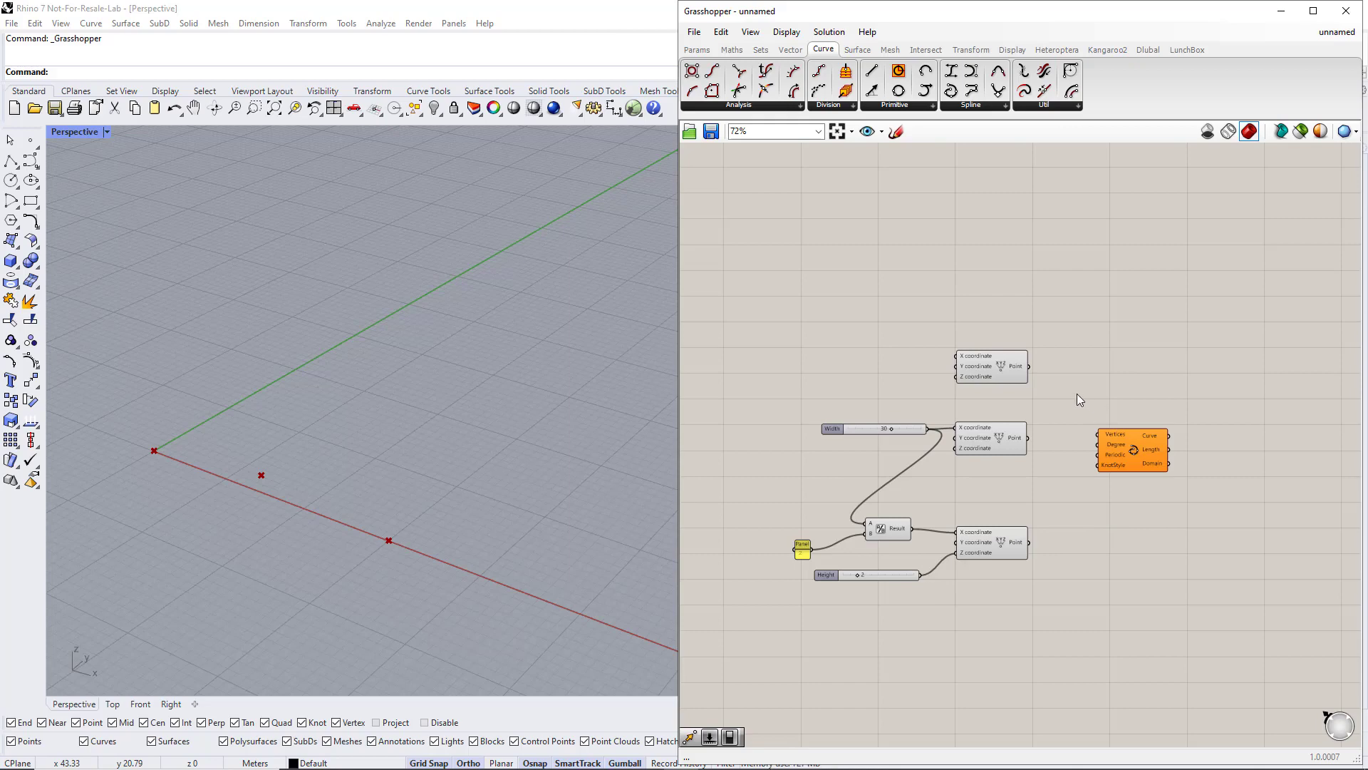
Connect the origin, Width and midpoint points, in that order, to the Interpolate component's Vertices input.
click(1005, 365)
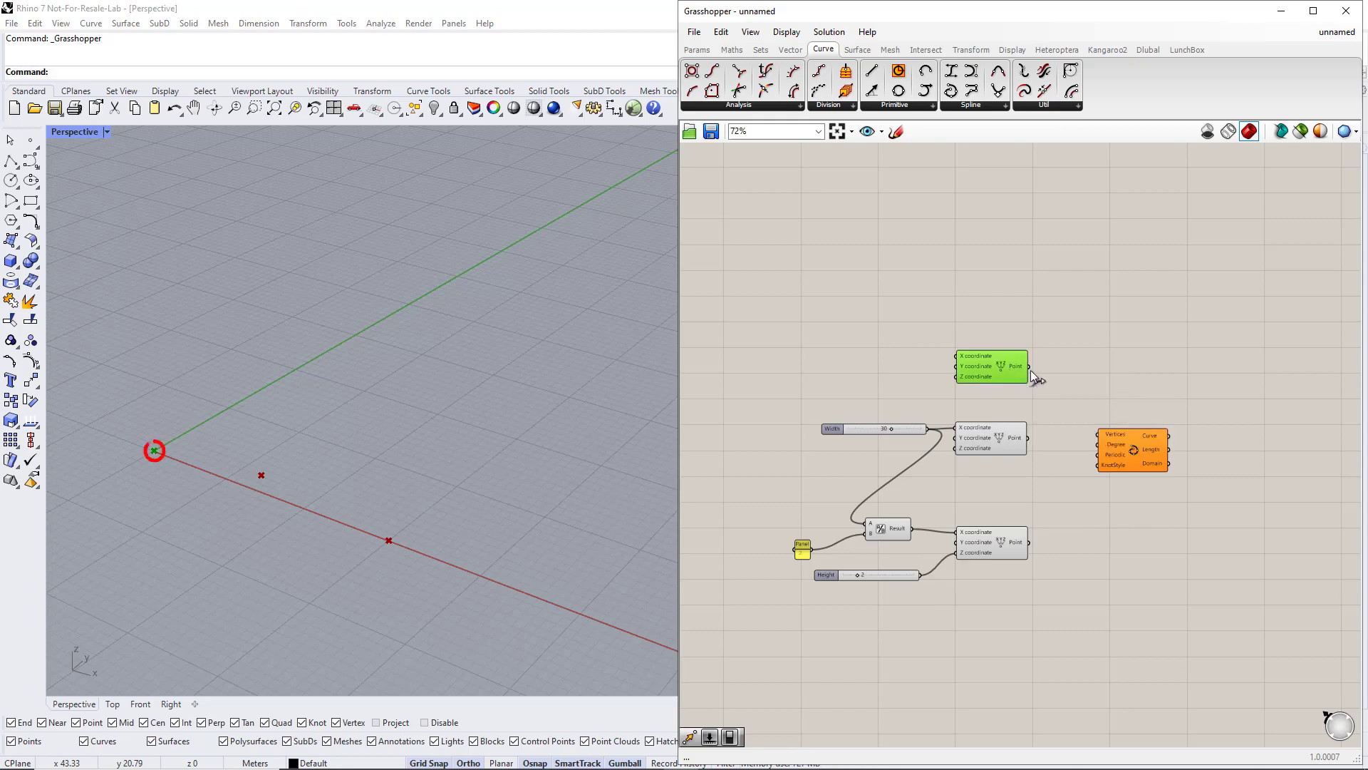
drag(1030, 368, 1101, 436)
click(1010, 439)
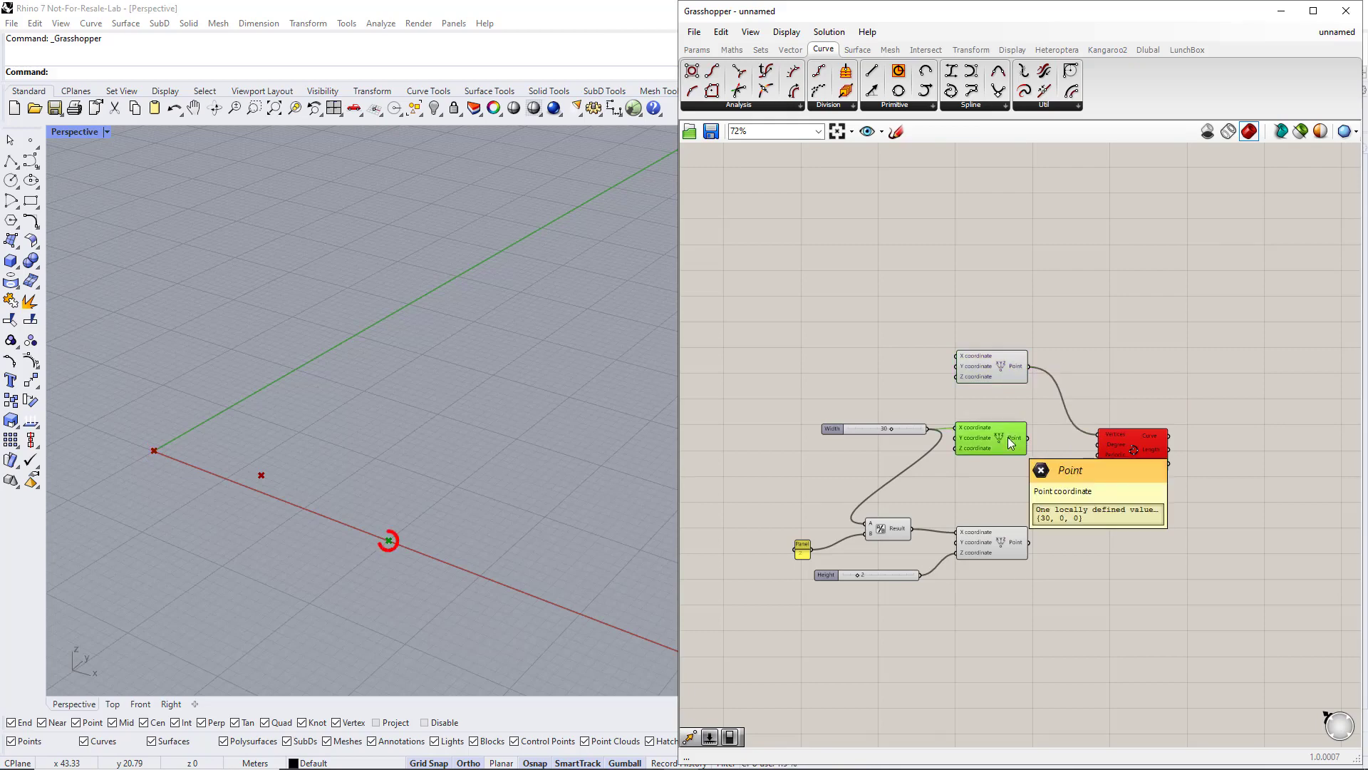
click(1006, 541)
shift+drag(1033, 549, 1179, 456)
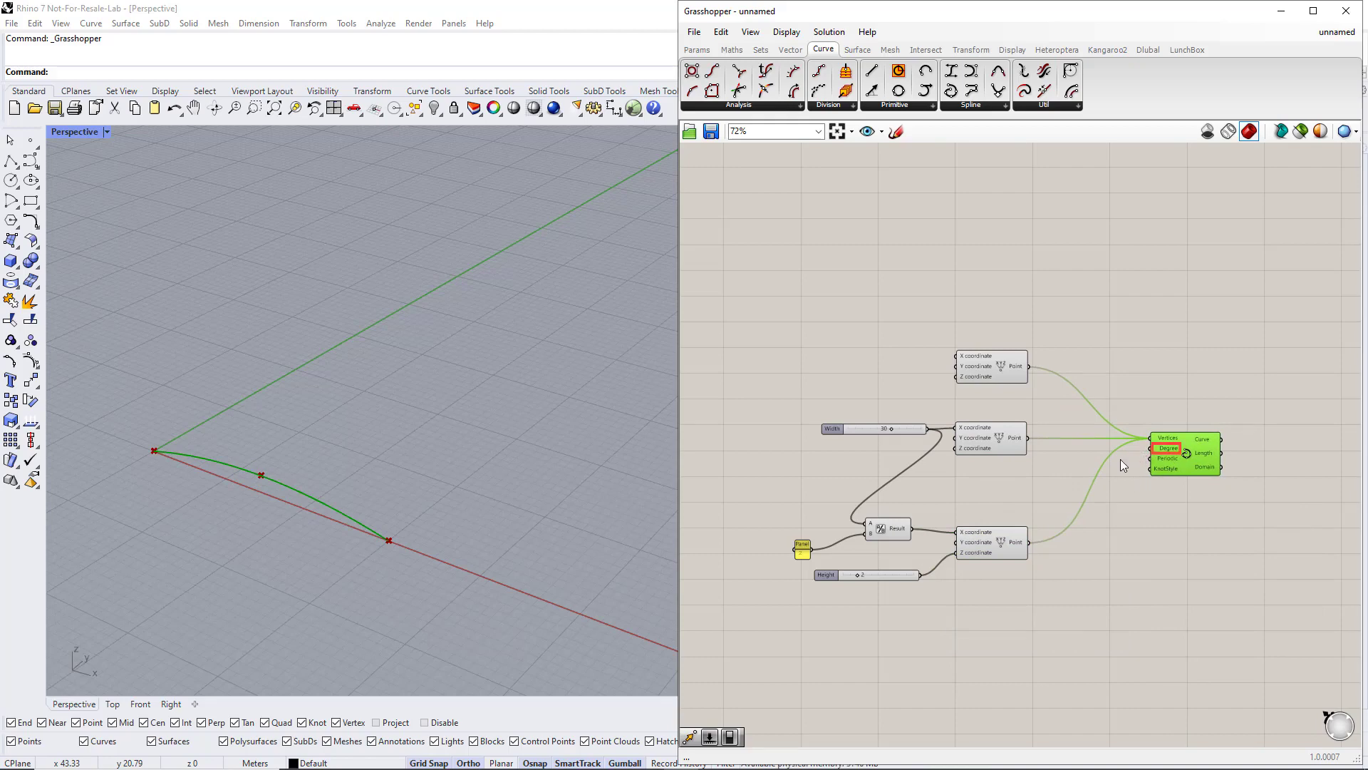
click(1082, 462)
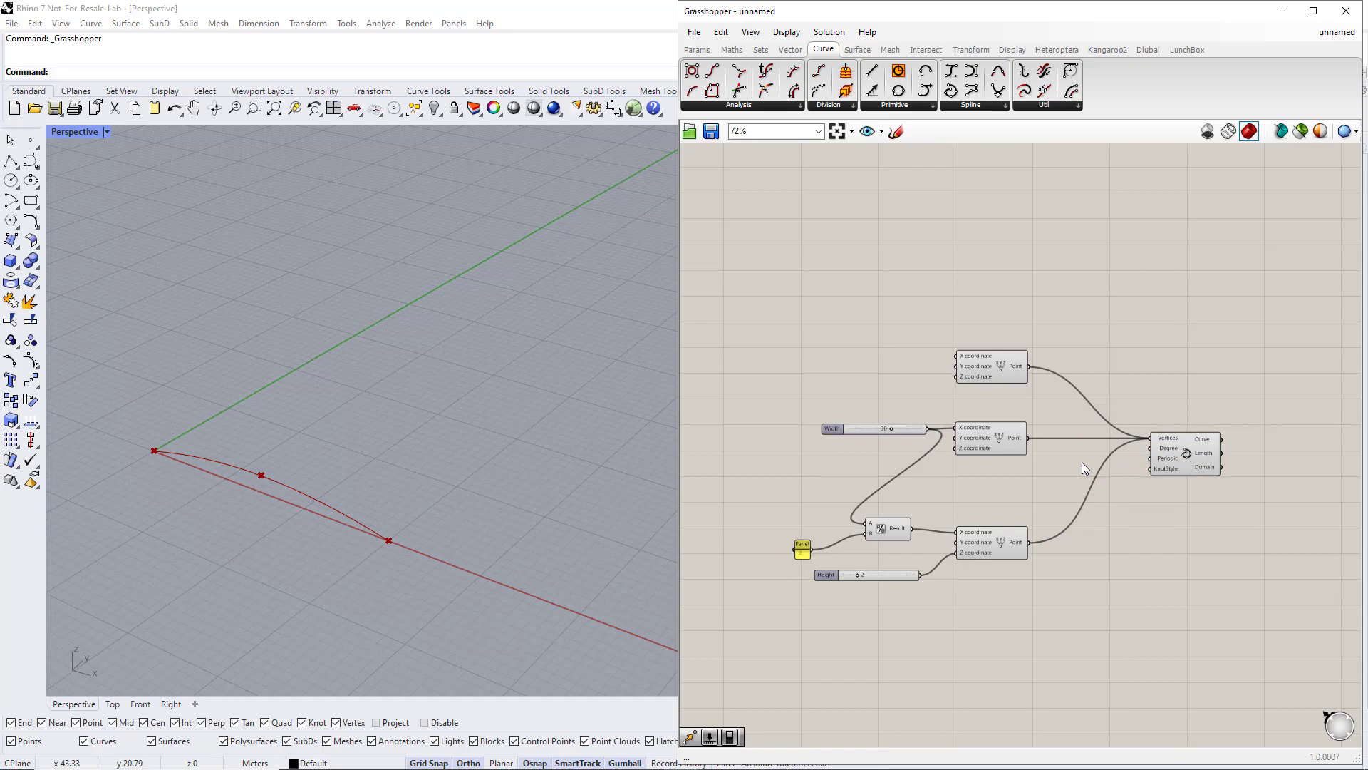
Add an integer number slider ranging from 1 to 5 and connect it to the Interpolate component's Degree input.
double_click(1082, 462)
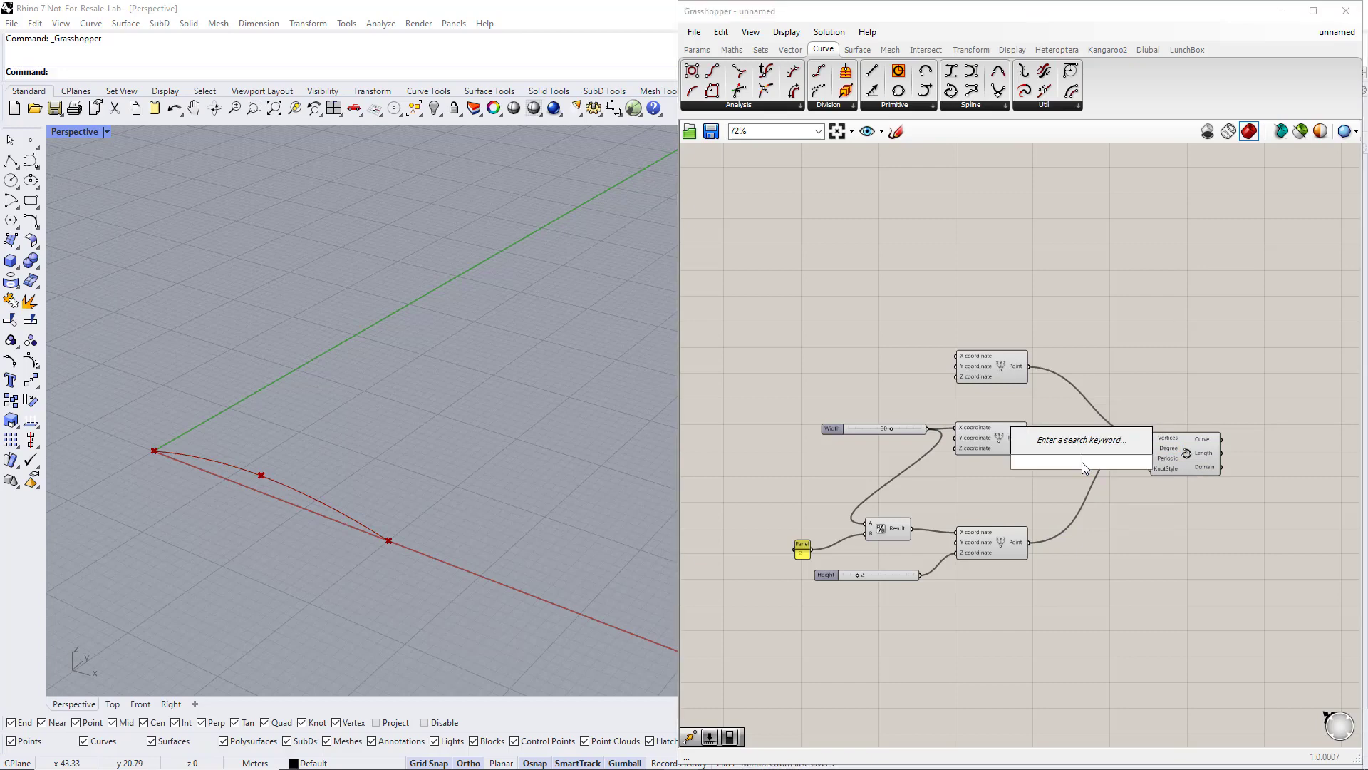
text(1.5)
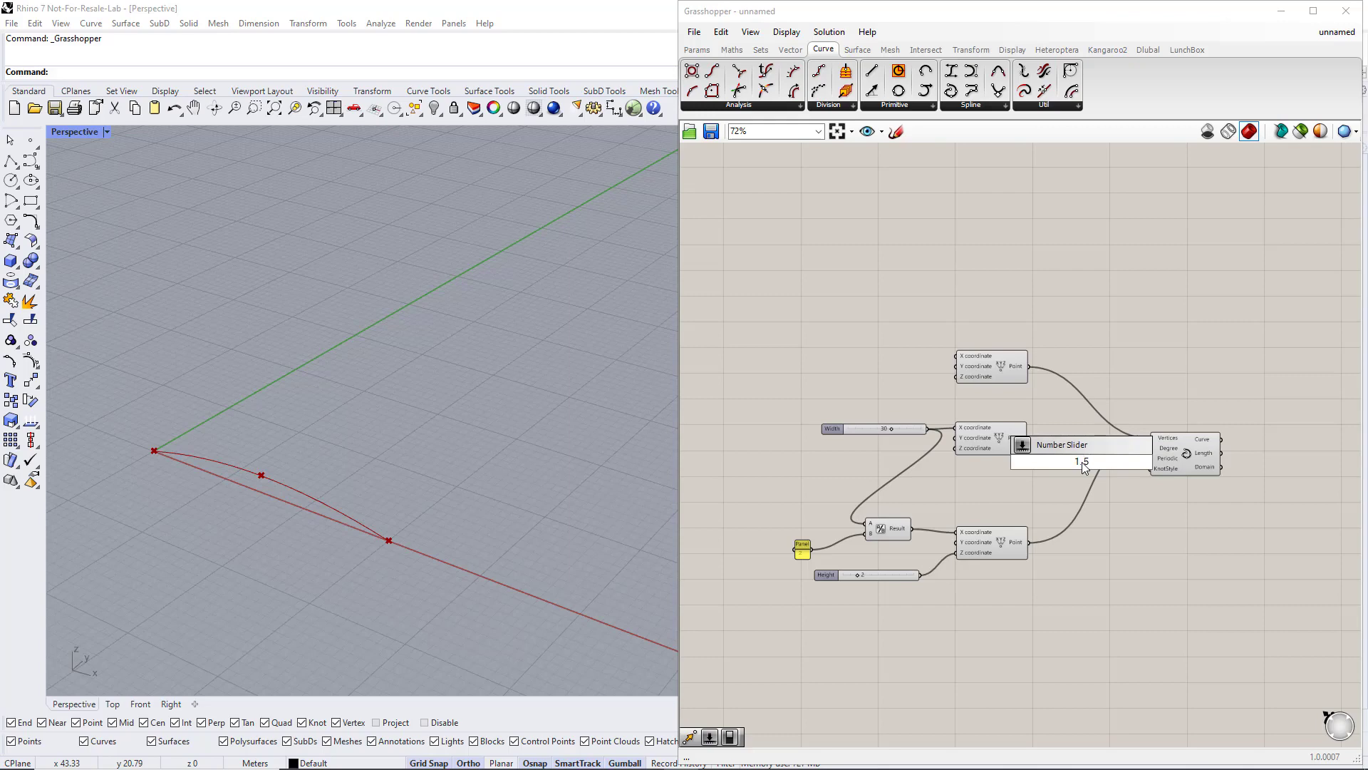
key(Return)
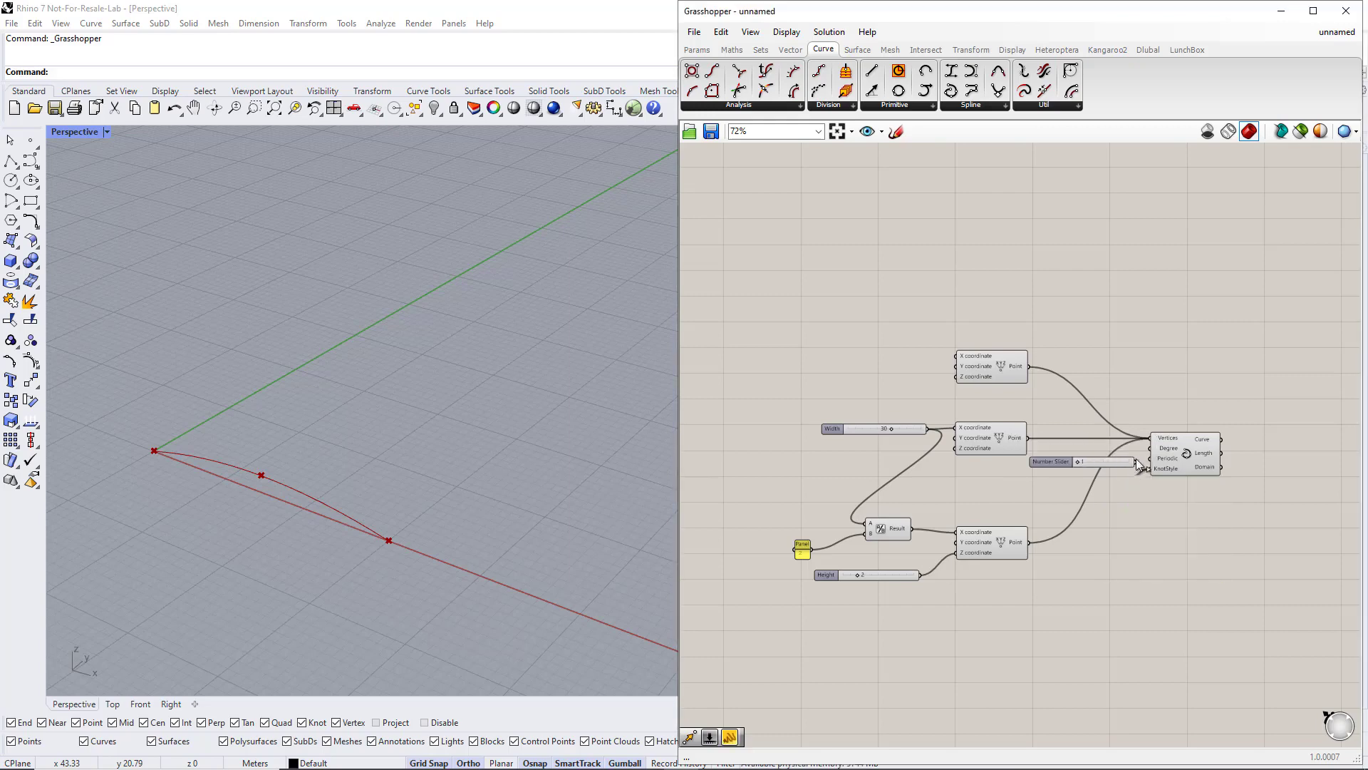
drag(1147, 449, 1149, 449)
Set the curve's Degree slider to 3 and select the Interpolate component.
scroll(1086, 462, up, 3)
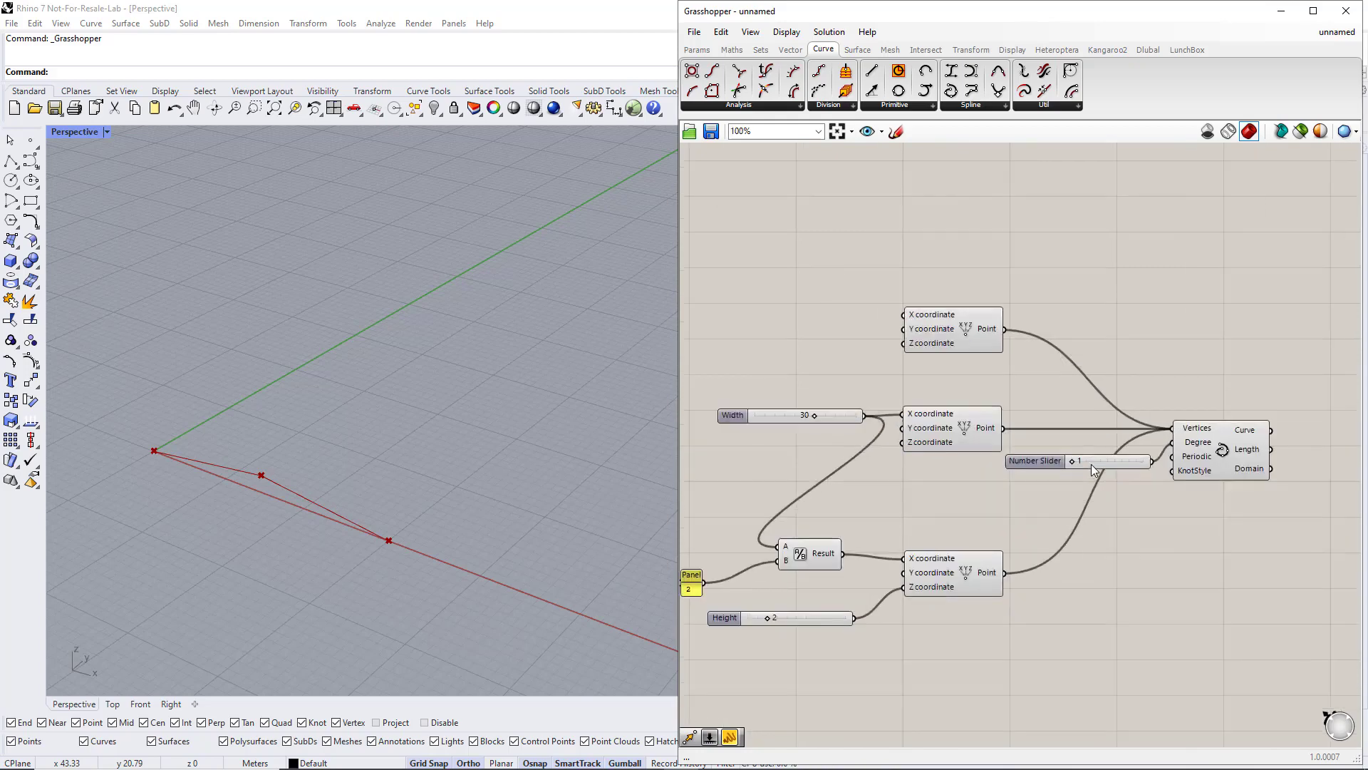
double_click(1084, 462)
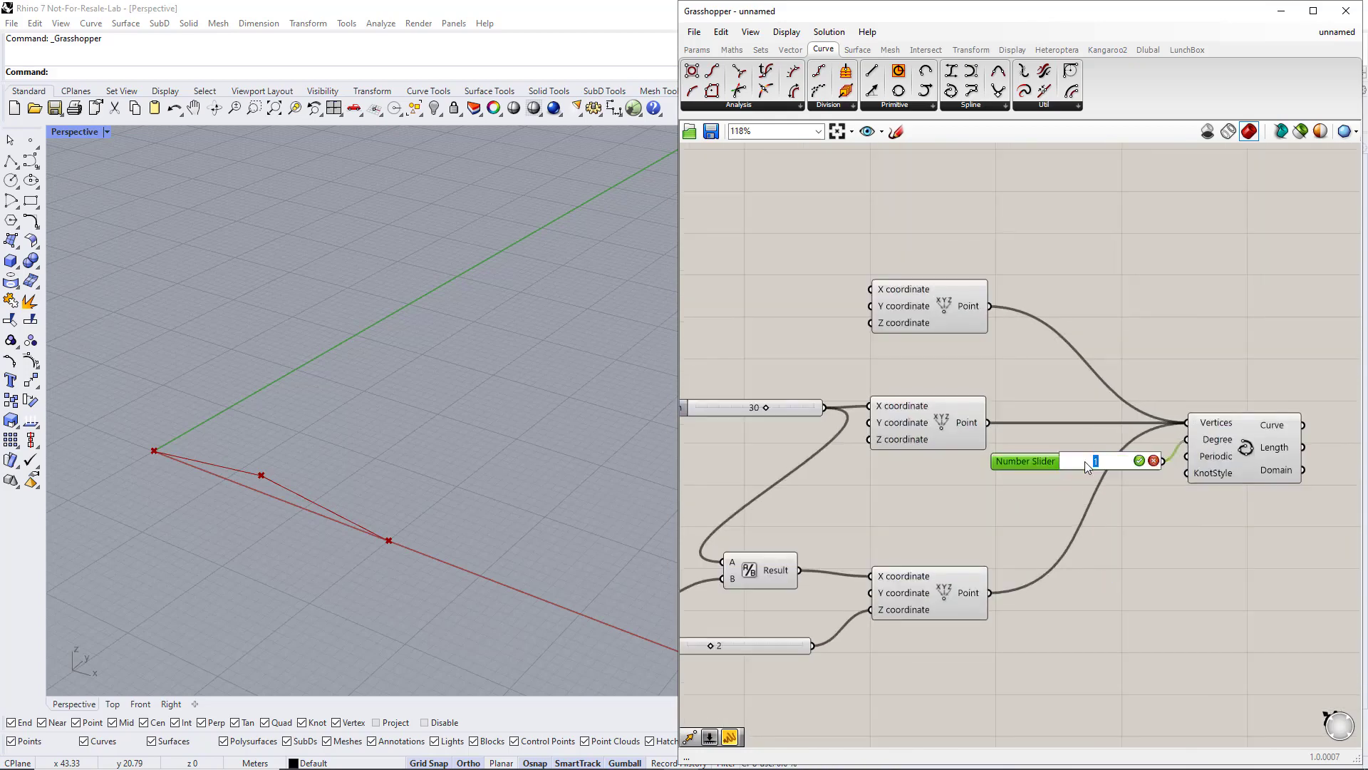
text(3)
key(Return)
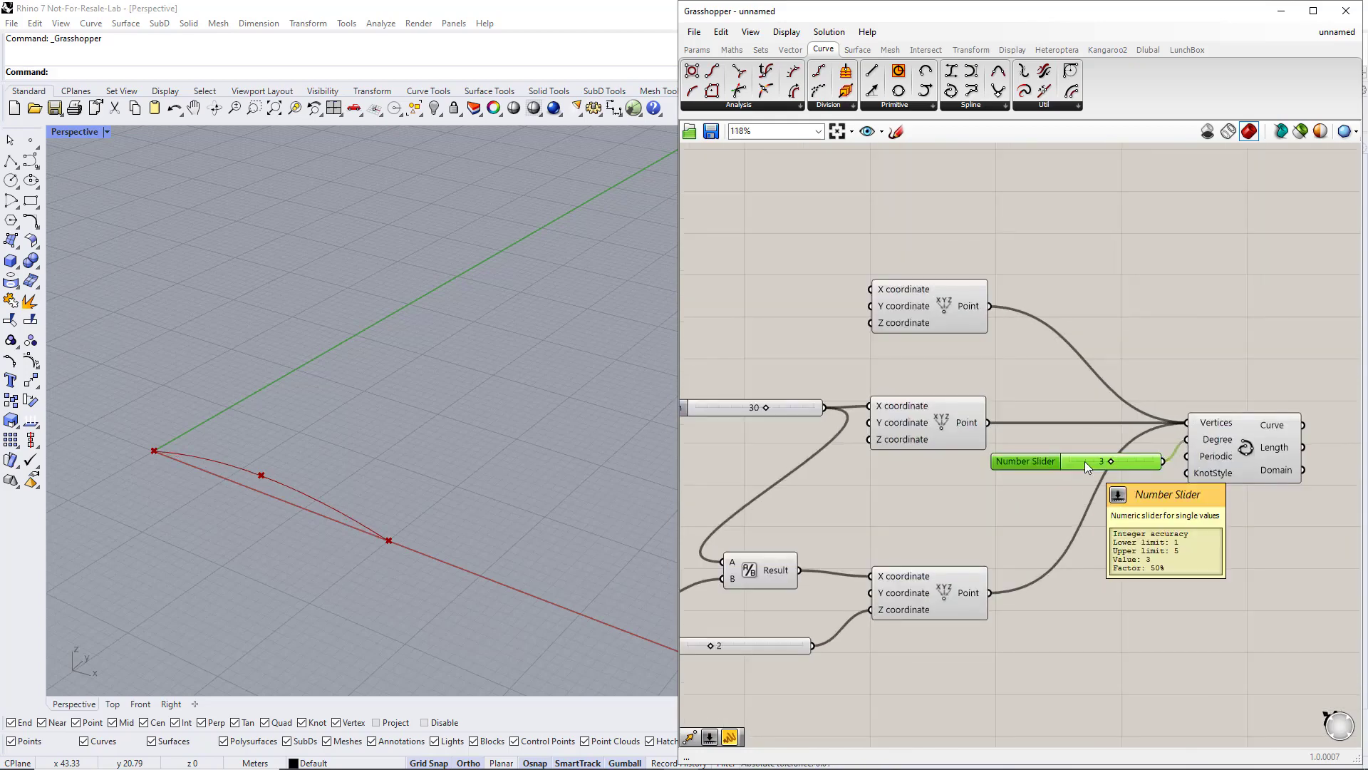
click(1222, 452)
scroll(1222, 452, down, 2)
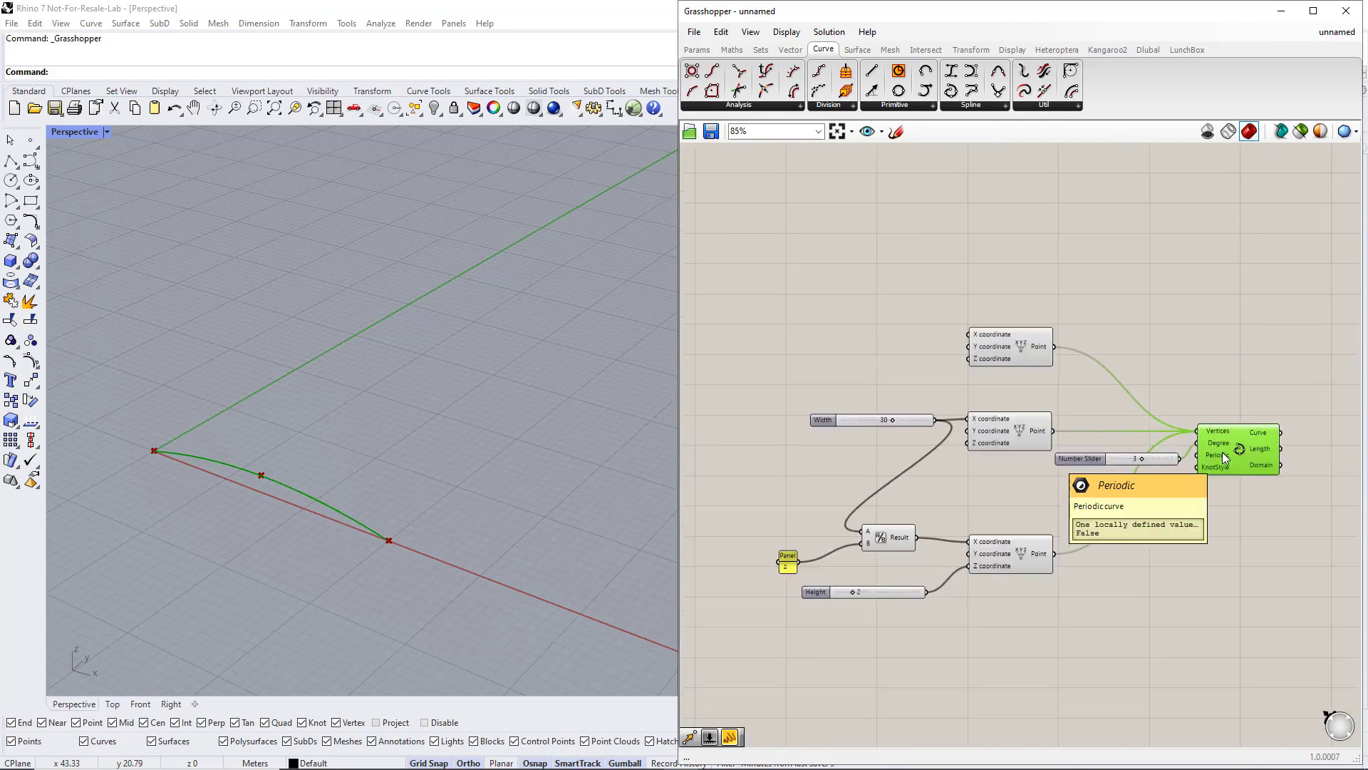
right_drag(1271, 503, 1124, 471)
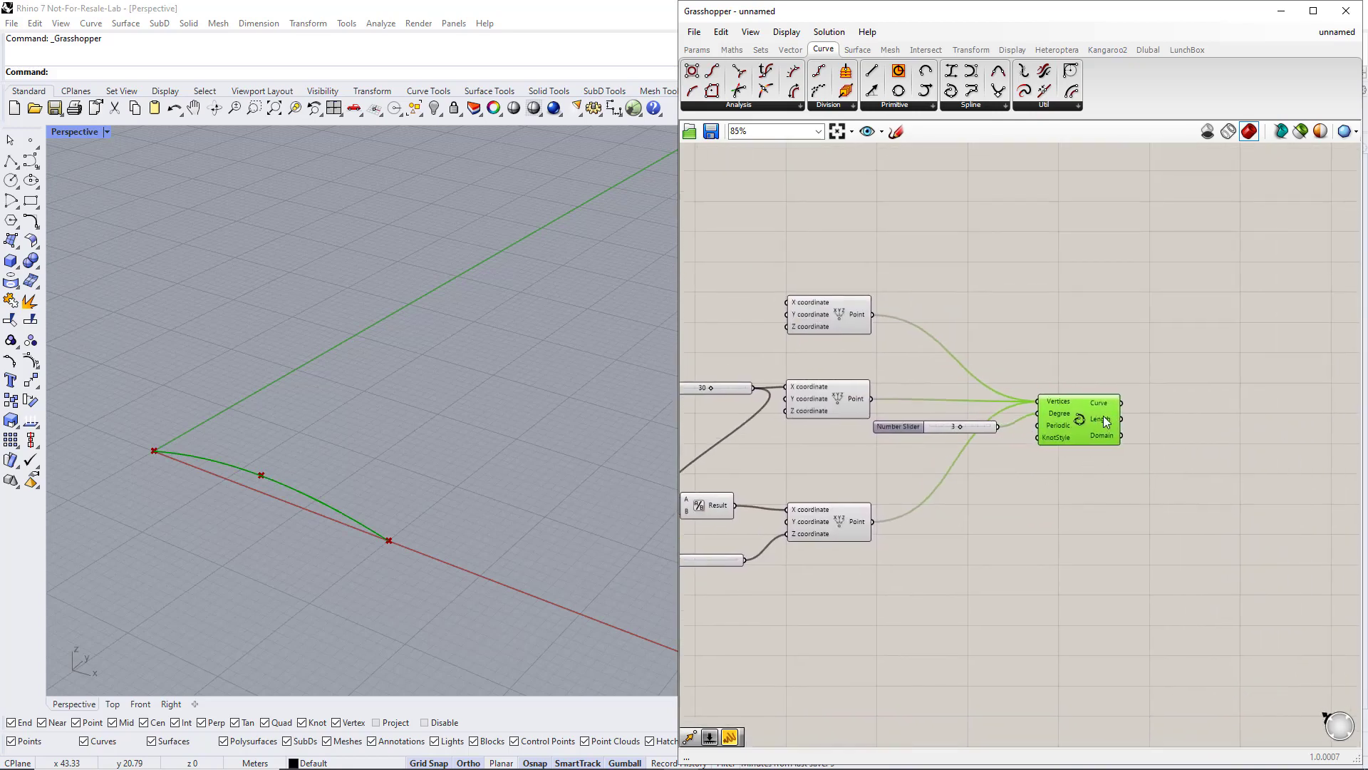
Add a Move component beside the Interpolate component and connect the interpolated curve to its Geometry input.
click(1175, 428)
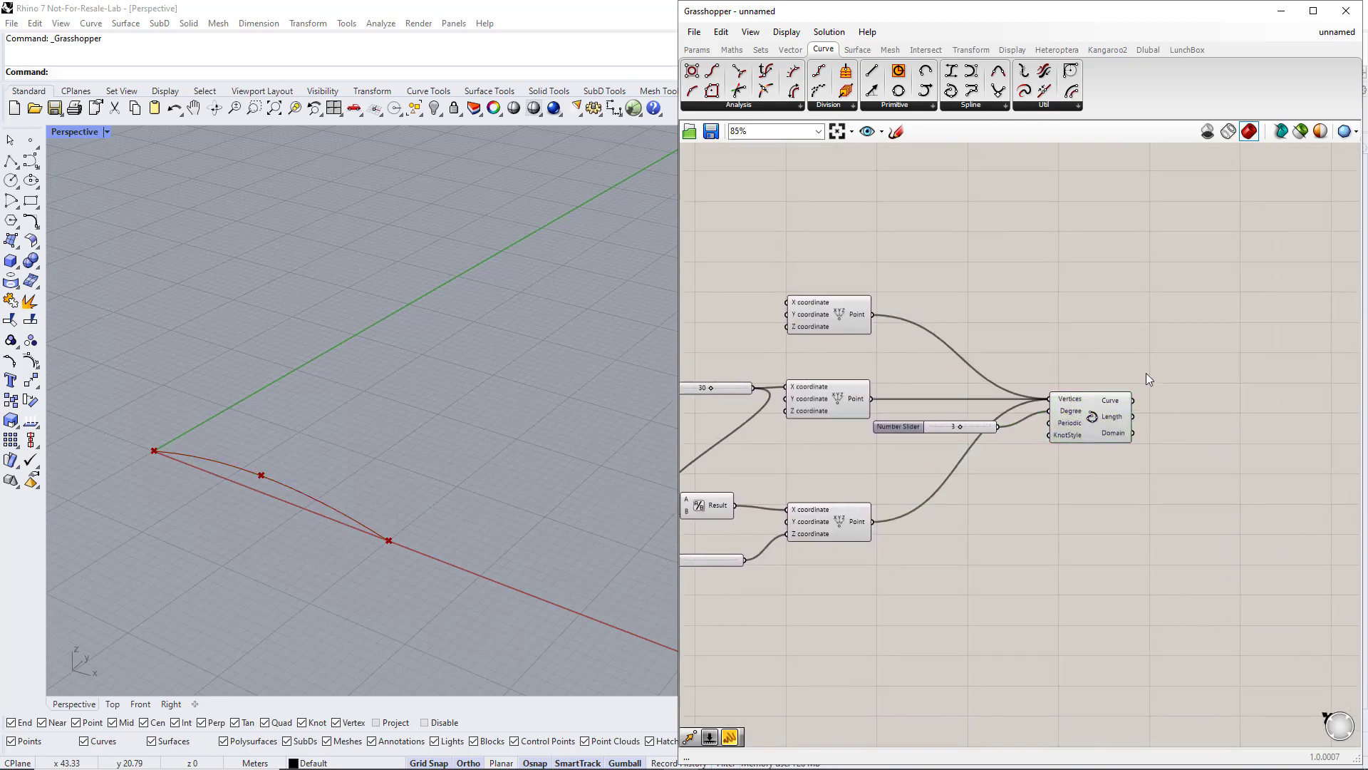
click(971, 49)
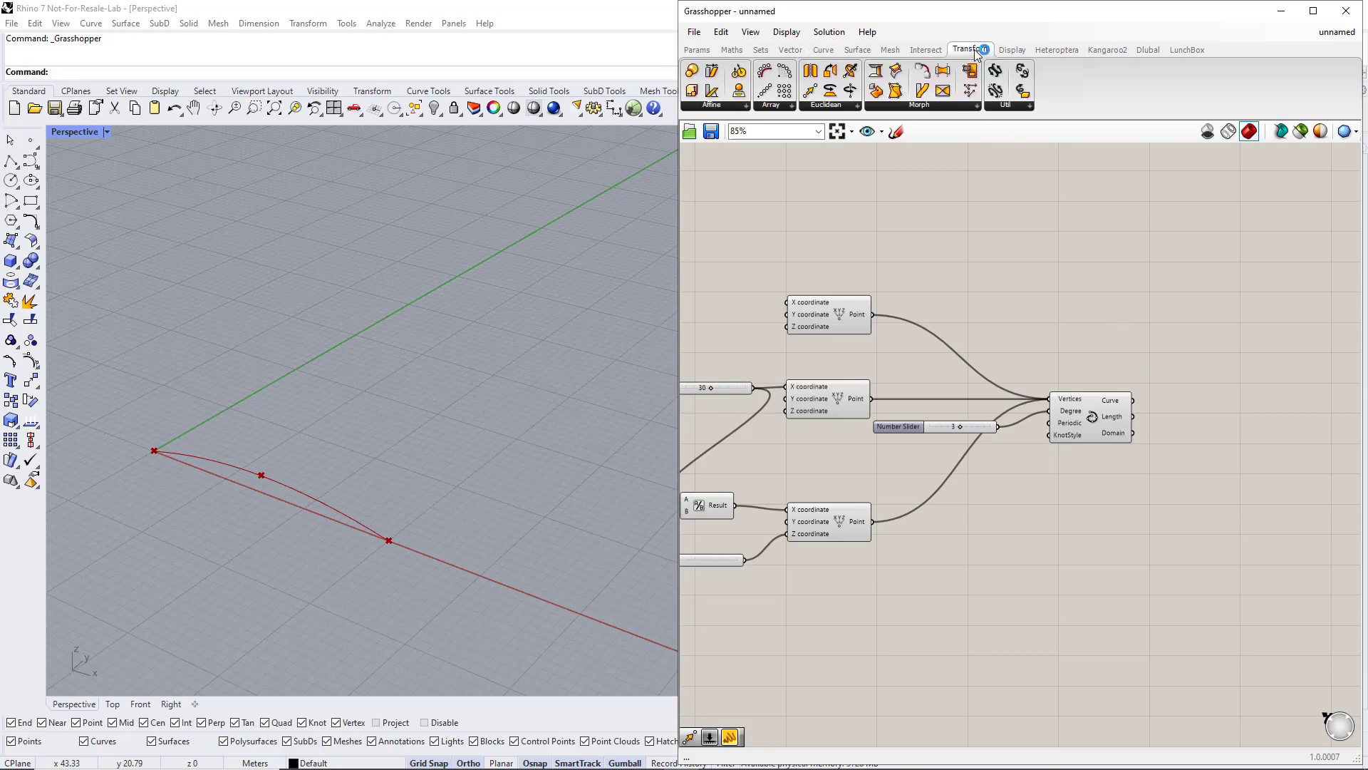
click(845, 105)
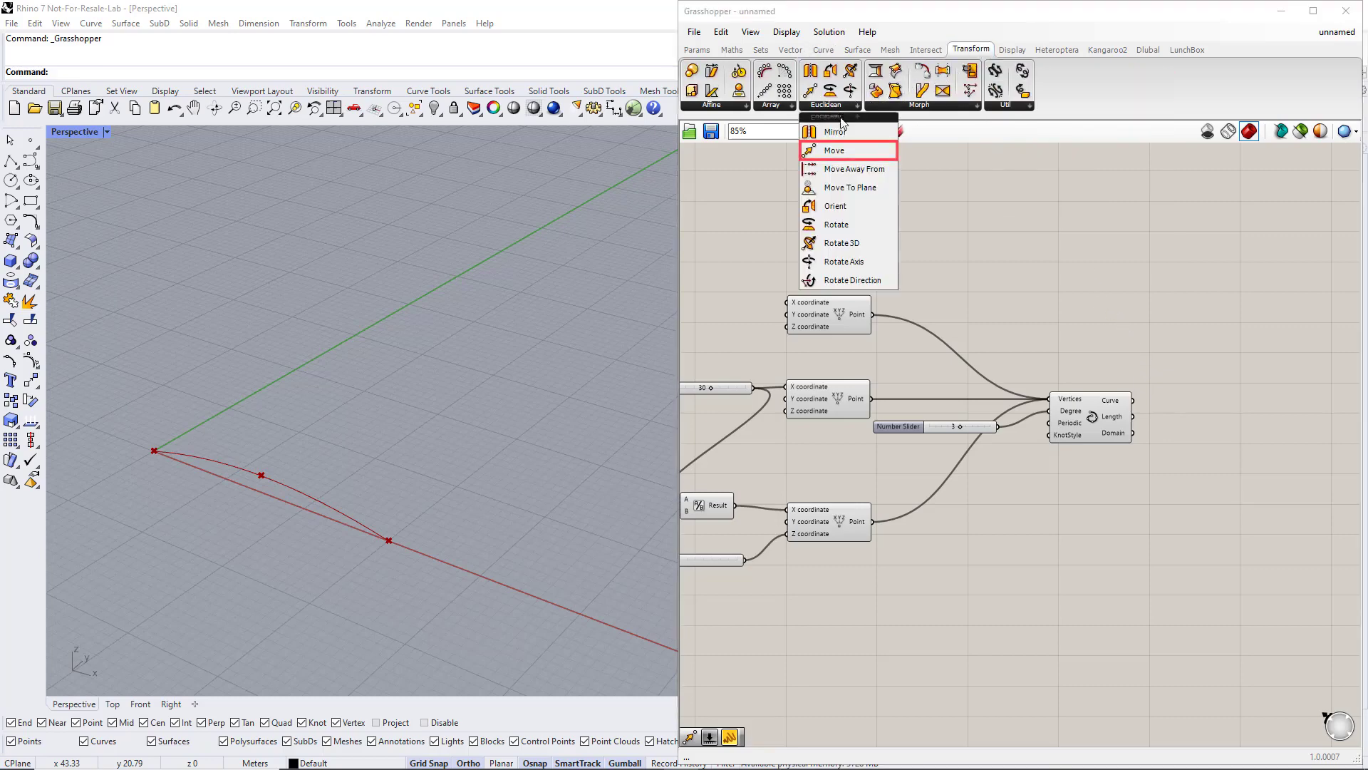
click(834, 151)
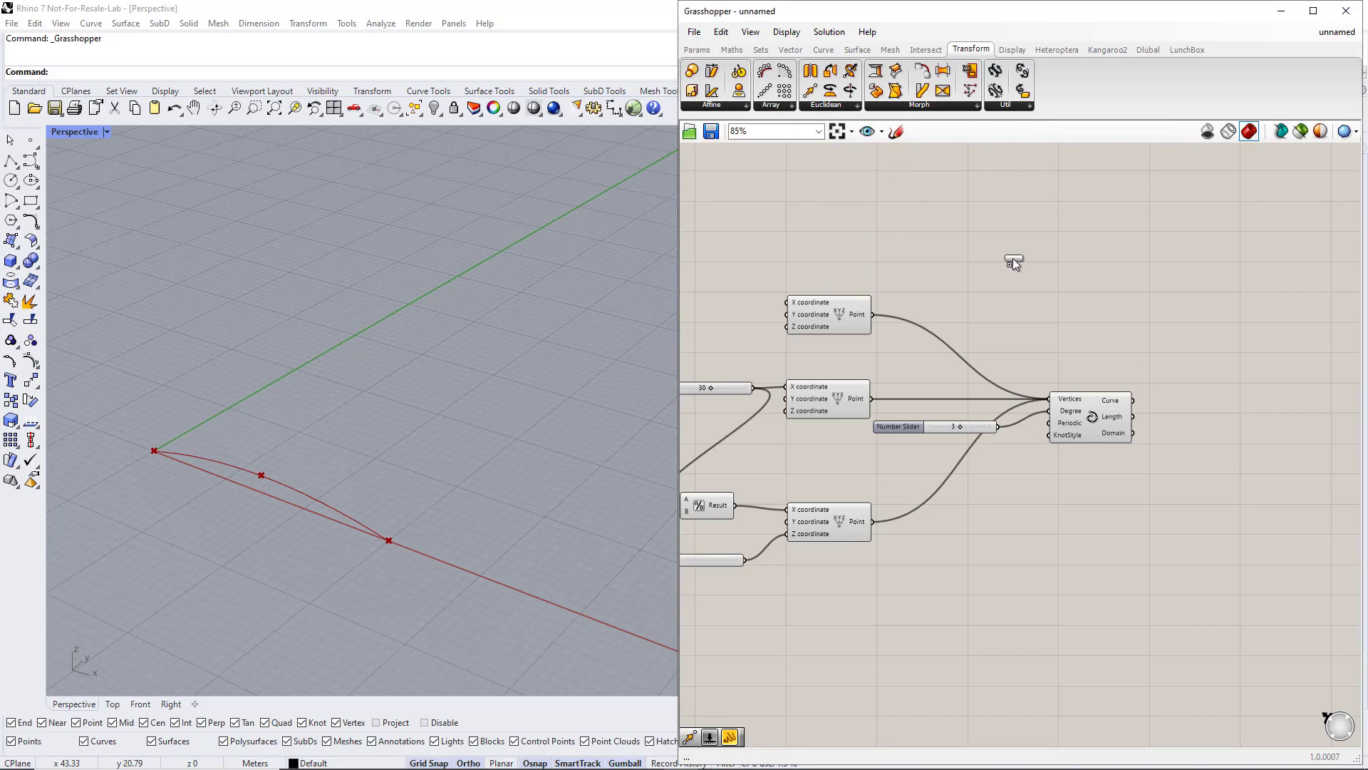
click(1227, 410)
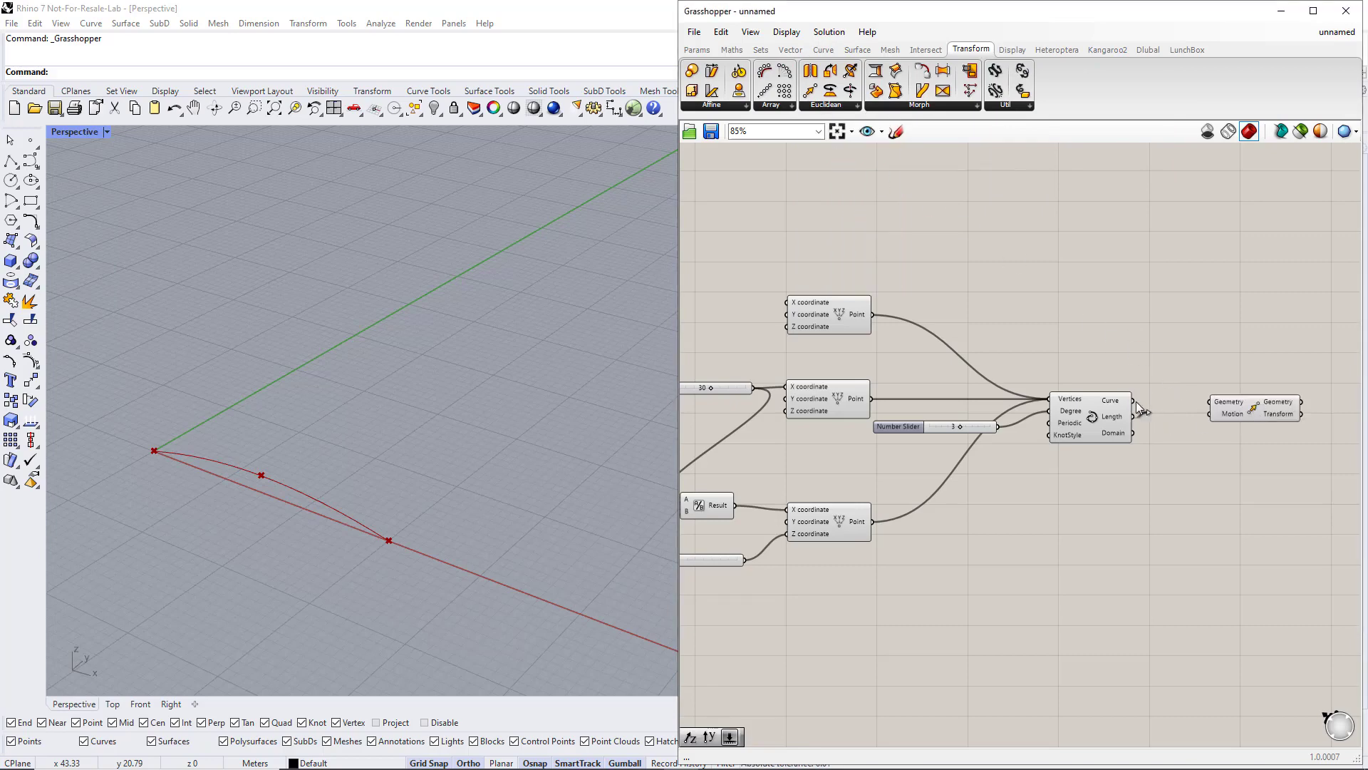
drag(1172, 399, 1210, 401)
Add a Unit Y vector component and connect its Unit vector output to the Move component's Motion input.
click(791, 49)
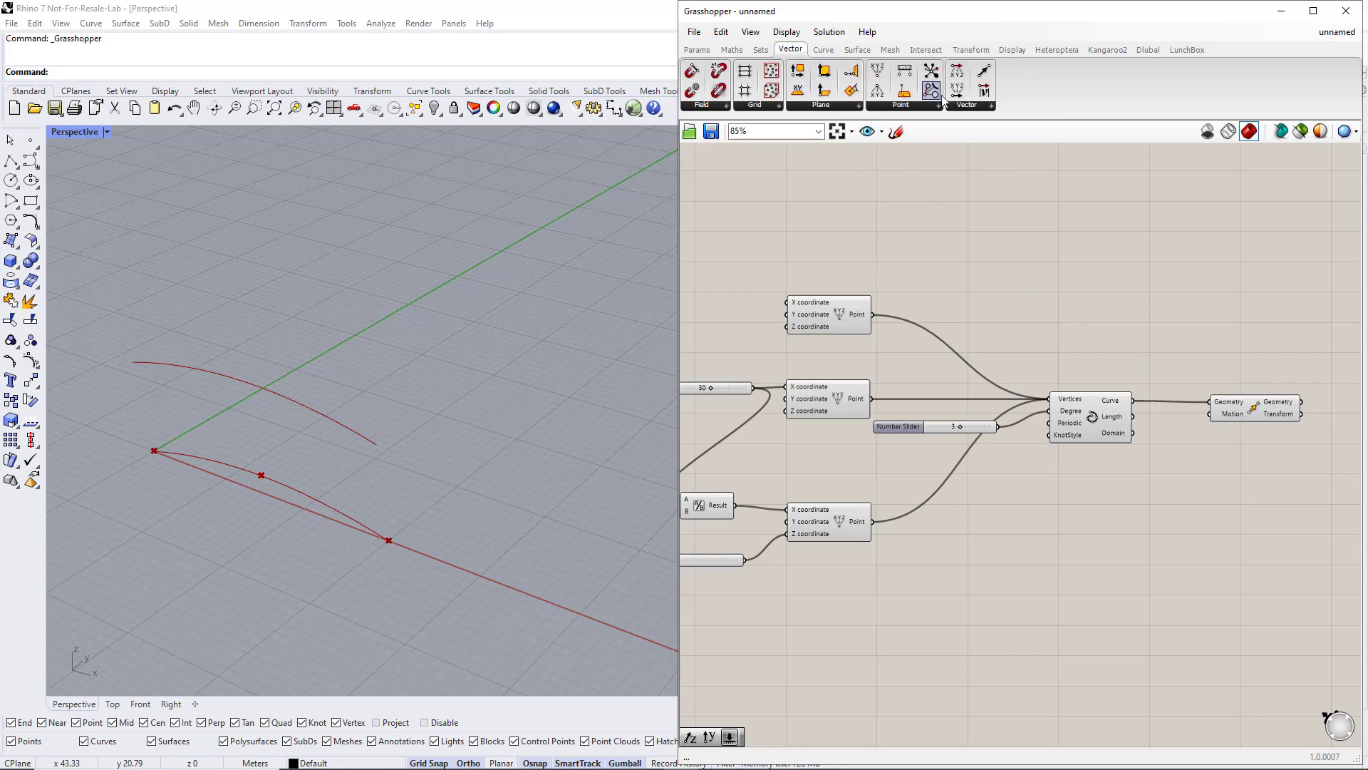
click(969, 106)
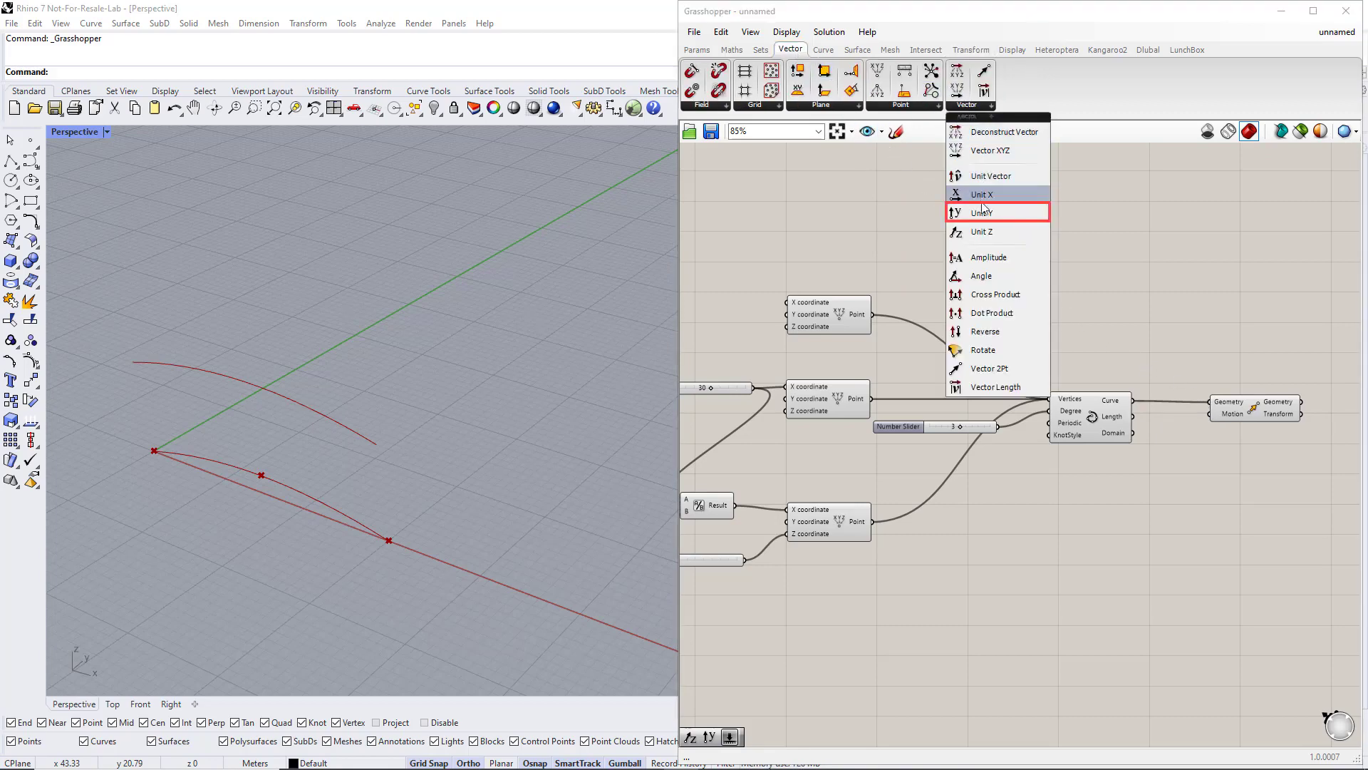
drag(987, 216, 1153, 556)
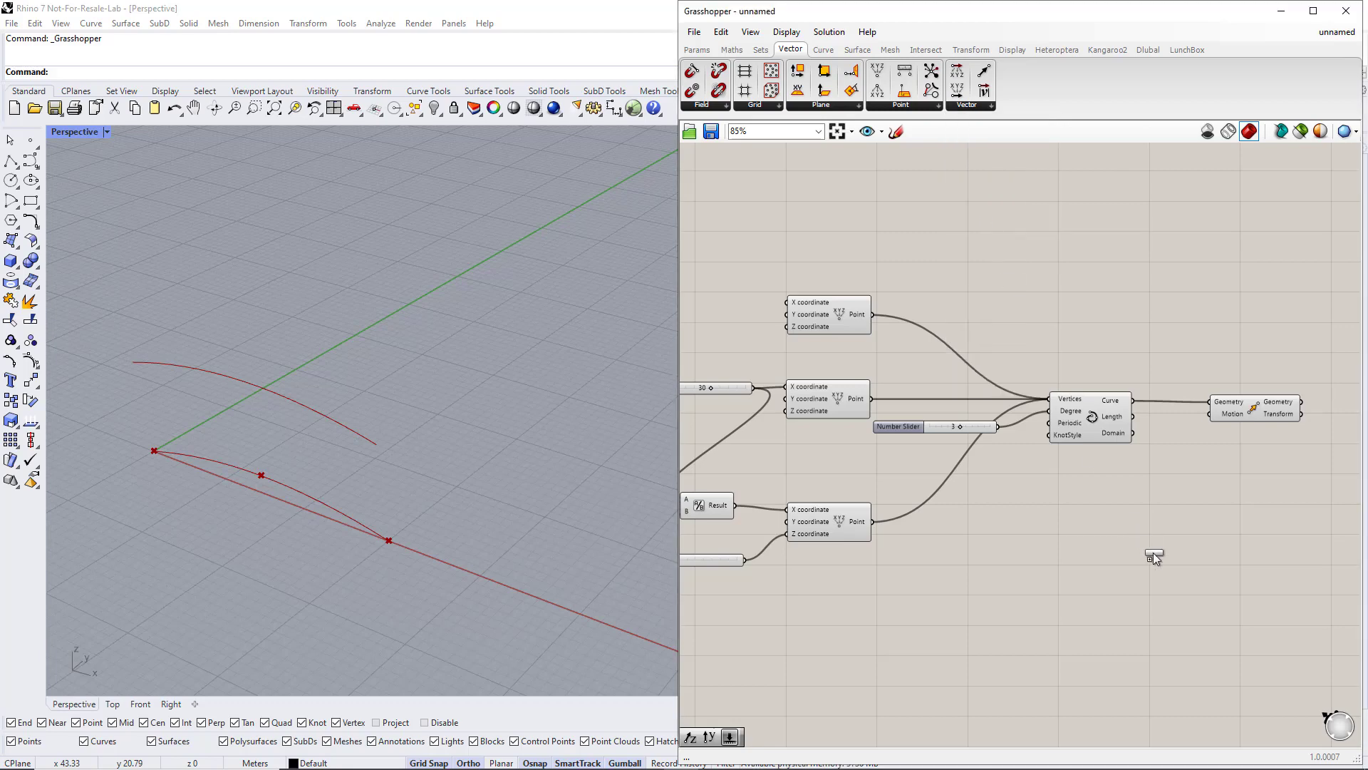
drag(1153, 509, 1203, 416)
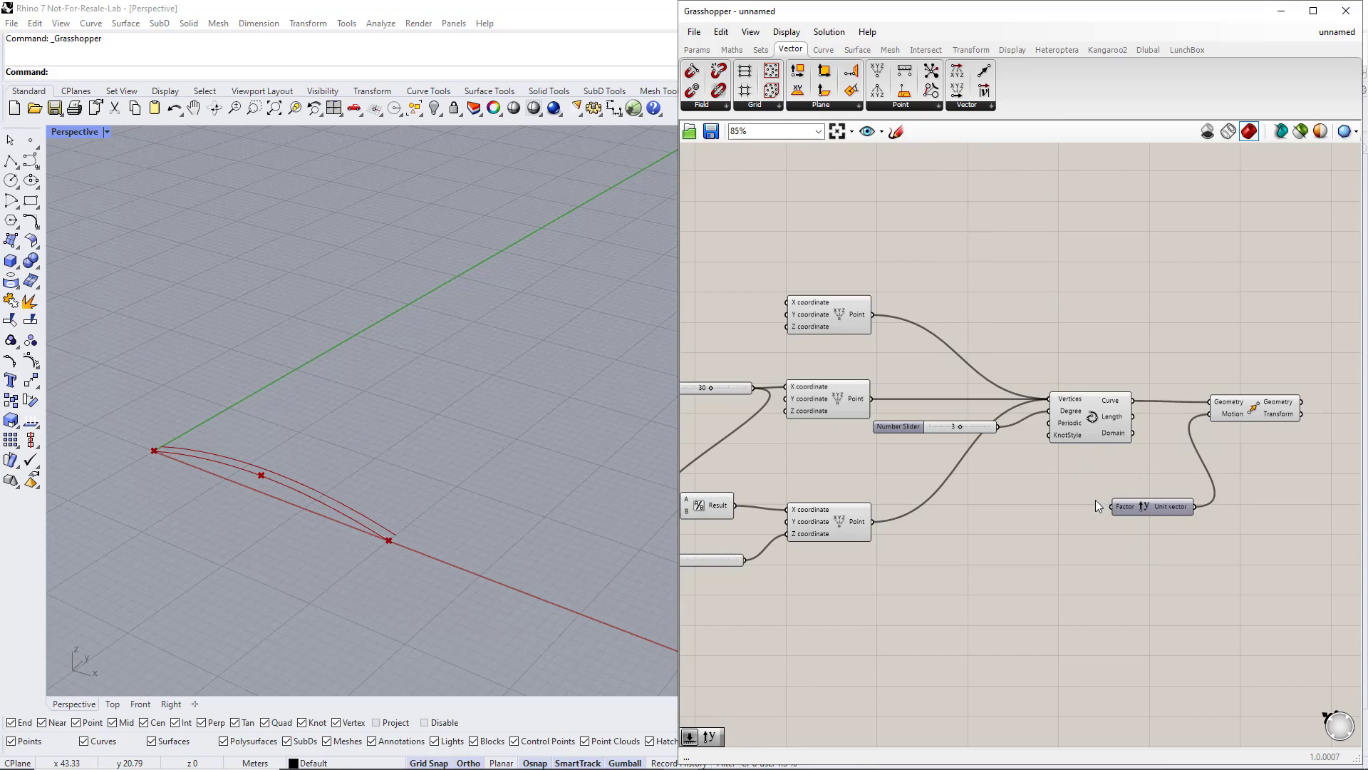
Add an integer number slider ranging from 1 to 100 and connect it to the Unit Y component's Factor input.
double_click(1015, 507)
text(1)
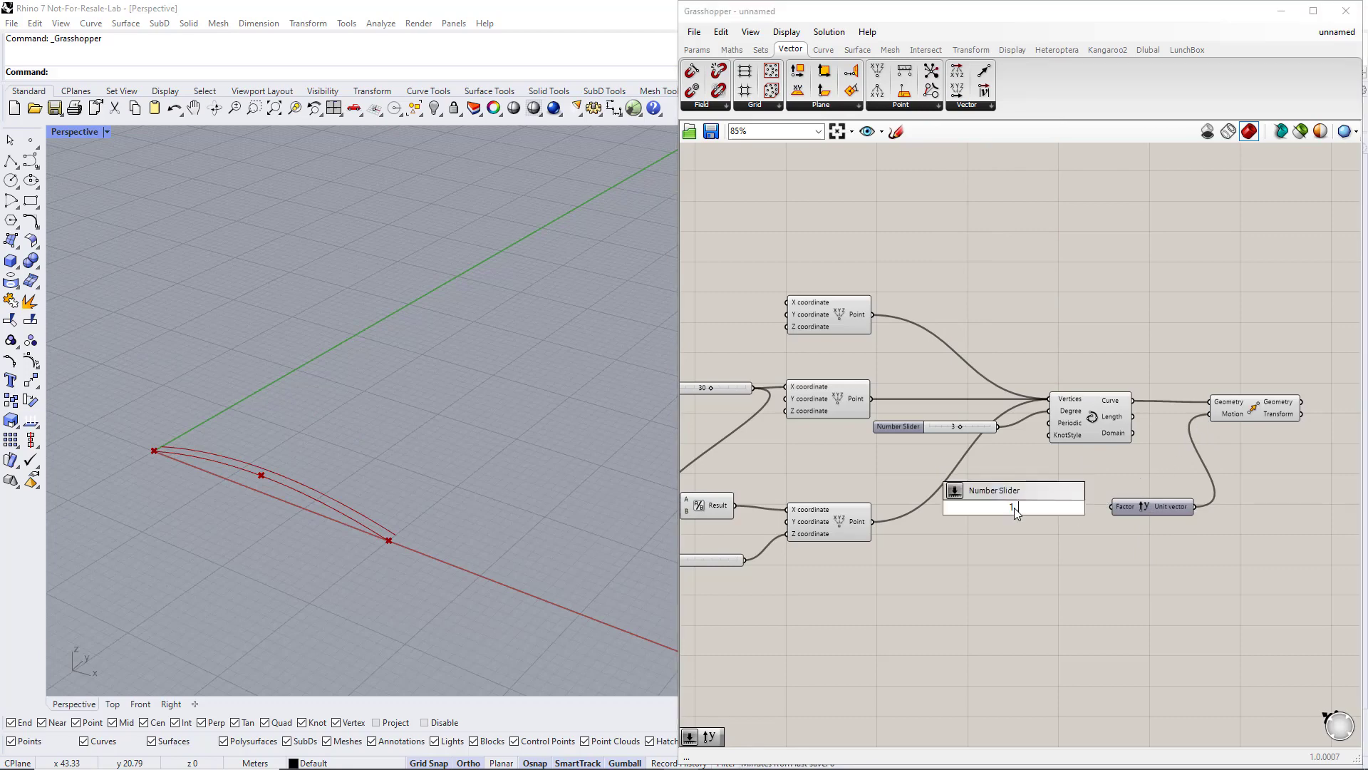
text(..100)
key(Return)
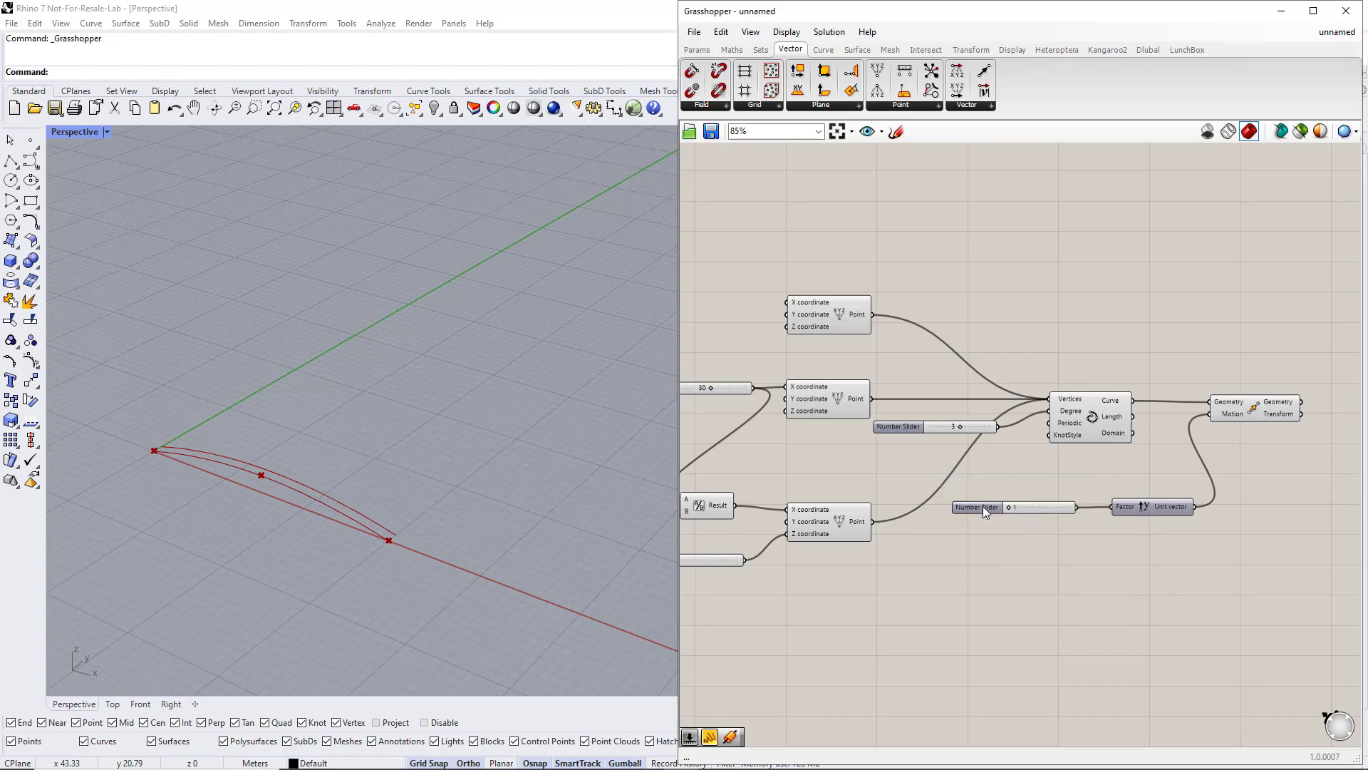
Rename the Unit Y factor slider to Length and set it to 34.
right_click(983, 506)
text(Length)
key(Return)
drag(987, 506, 1014, 508)
Add a Loft component beside the Move component.
right_drag(1263, 558, 1028, 550)
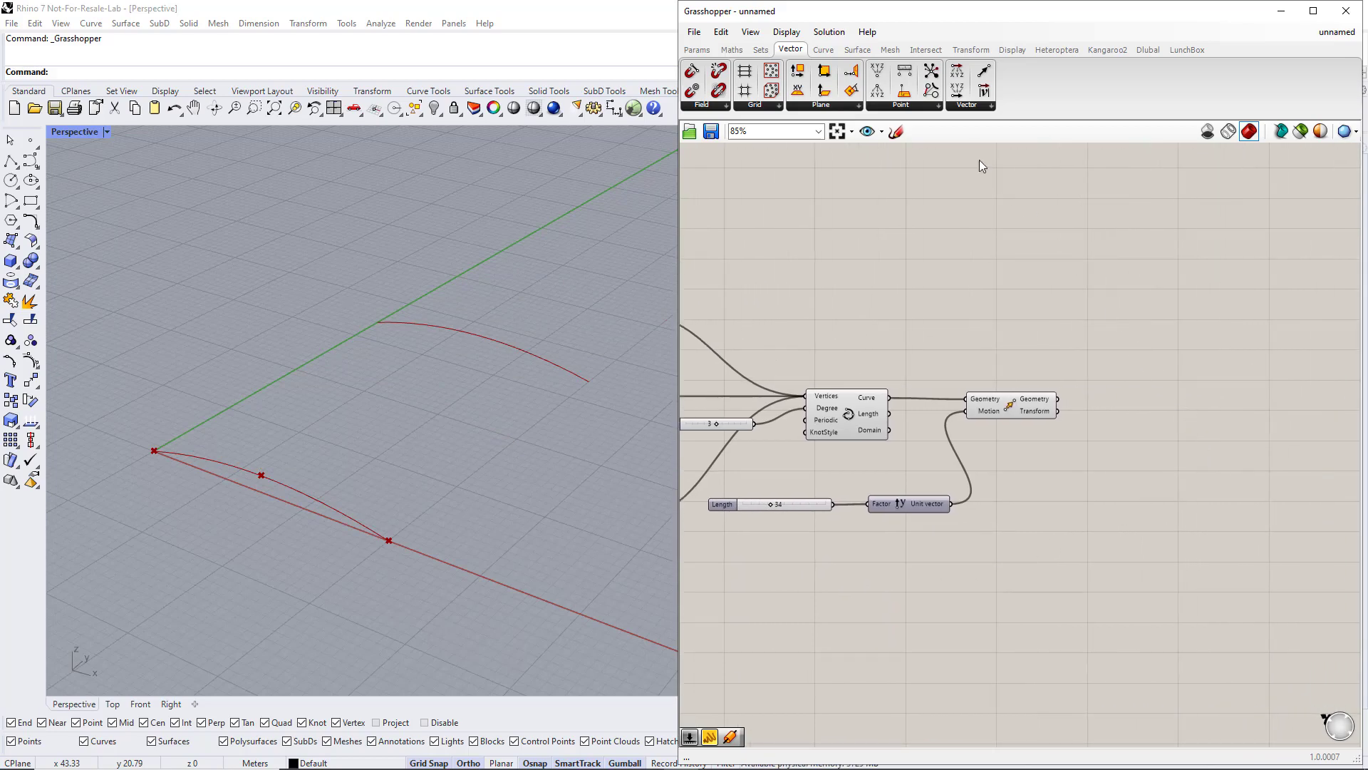
click(858, 49)
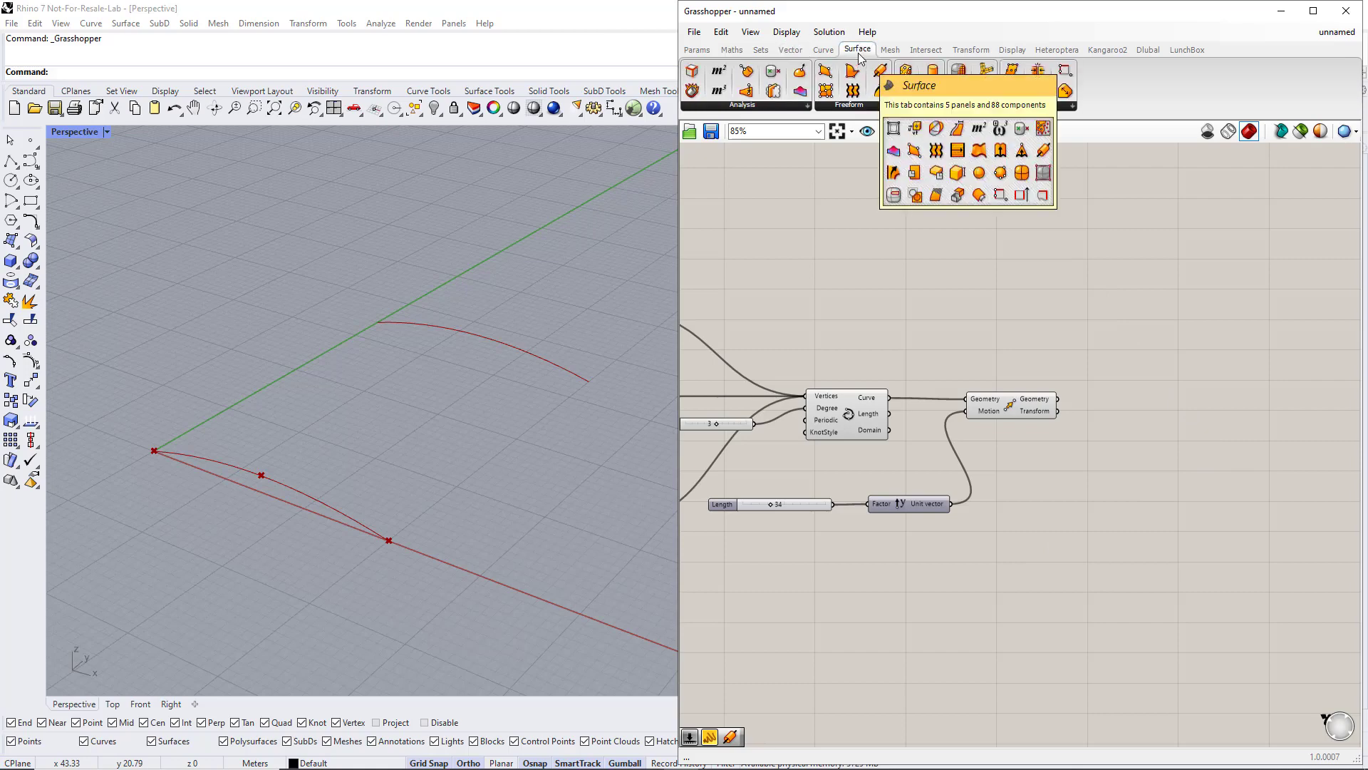
click(860, 107)
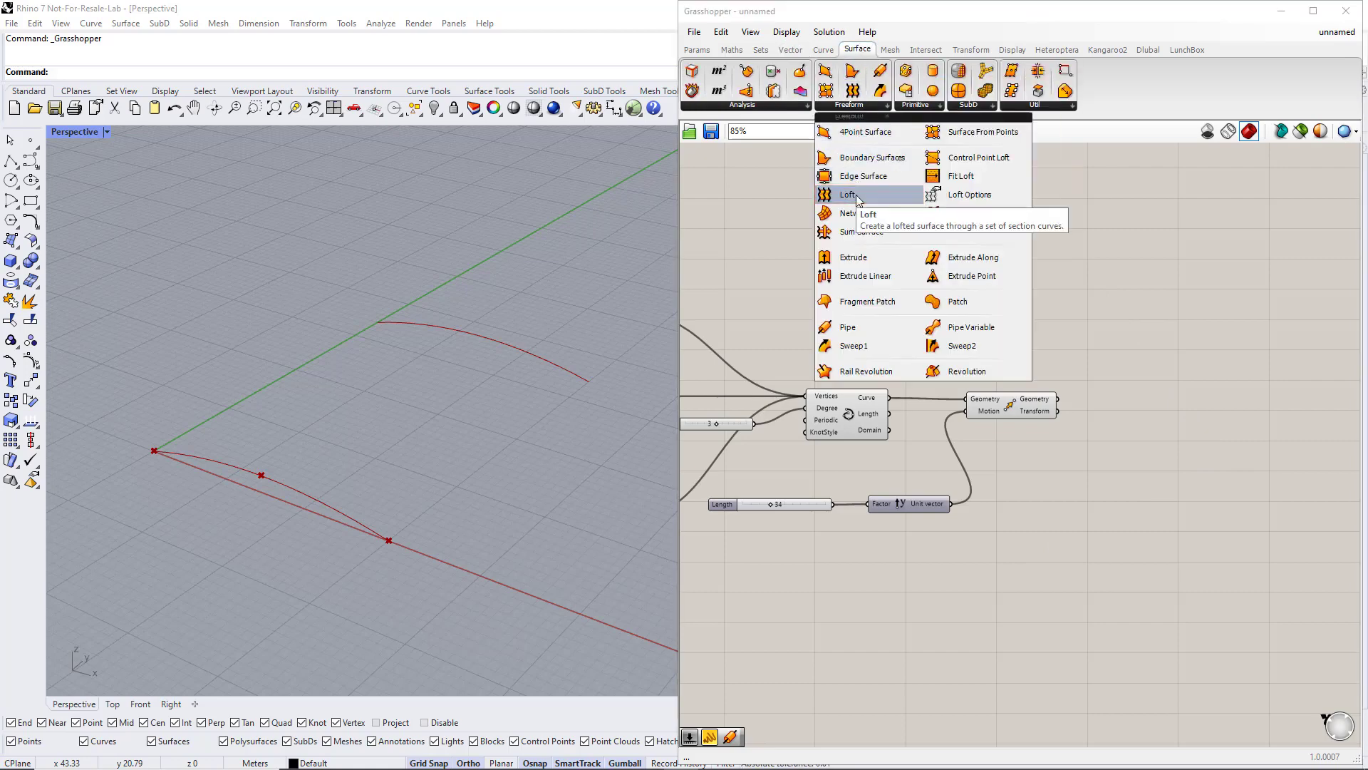
drag(858, 199, 1088, 352)
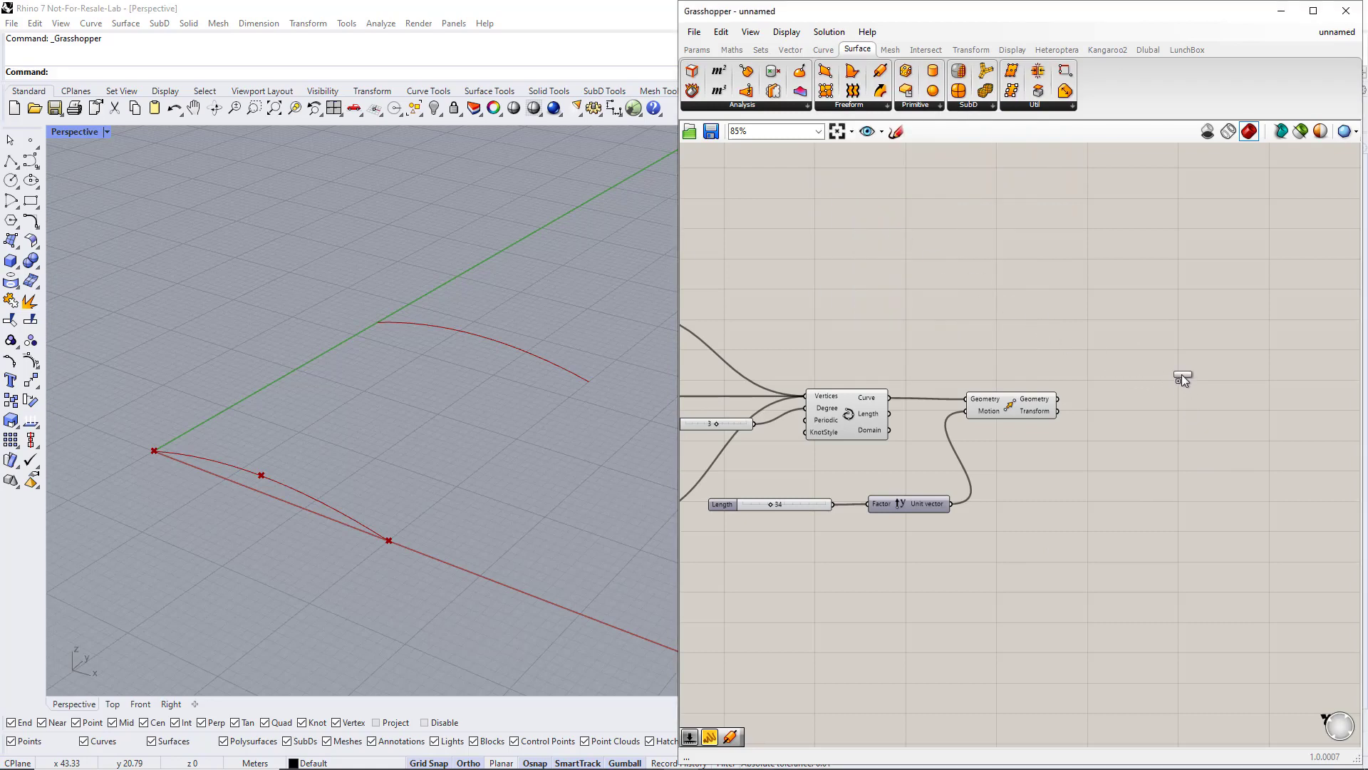
drag(1182, 374, 1182, 374)
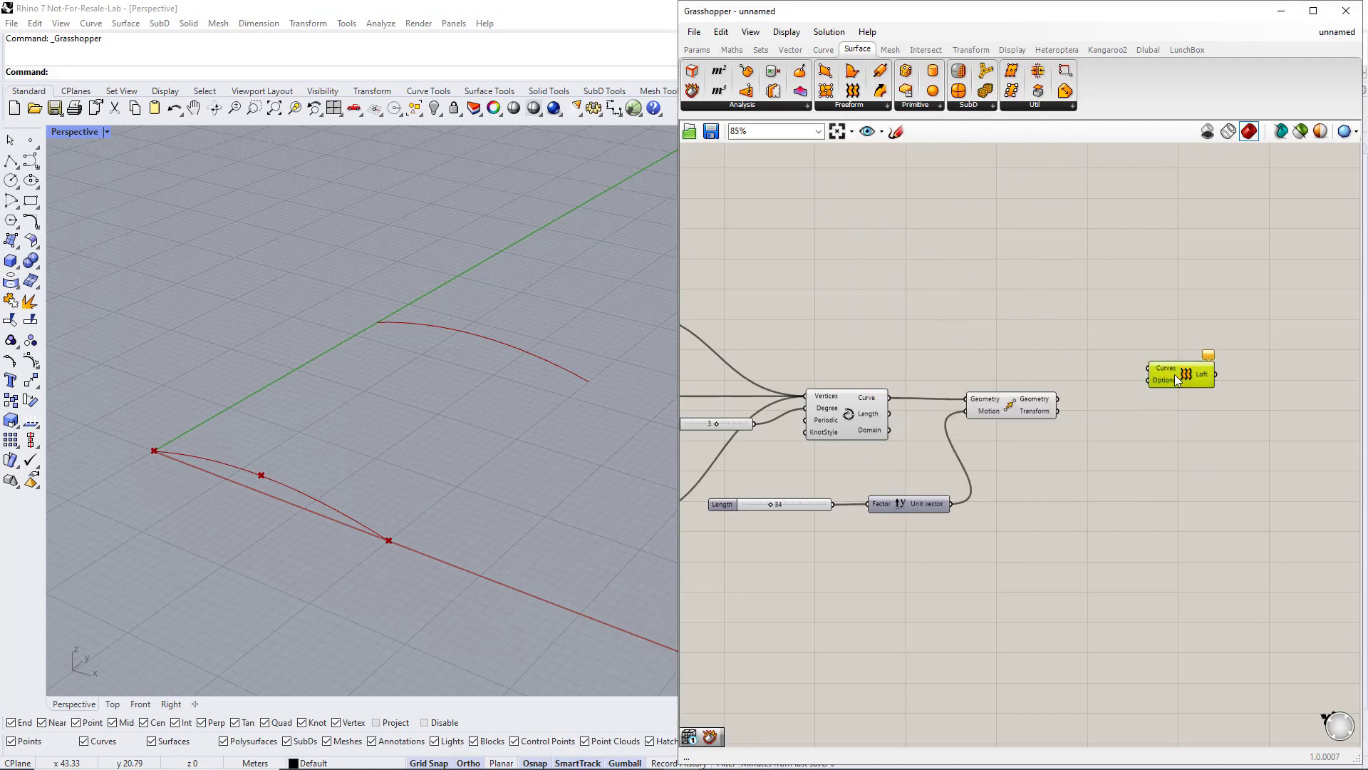
Shift the Move component down and connect both the original curve and the moved curve to the Loft's Curves input.
drag(1027, 412, 1039, 442)
click(933, 405)
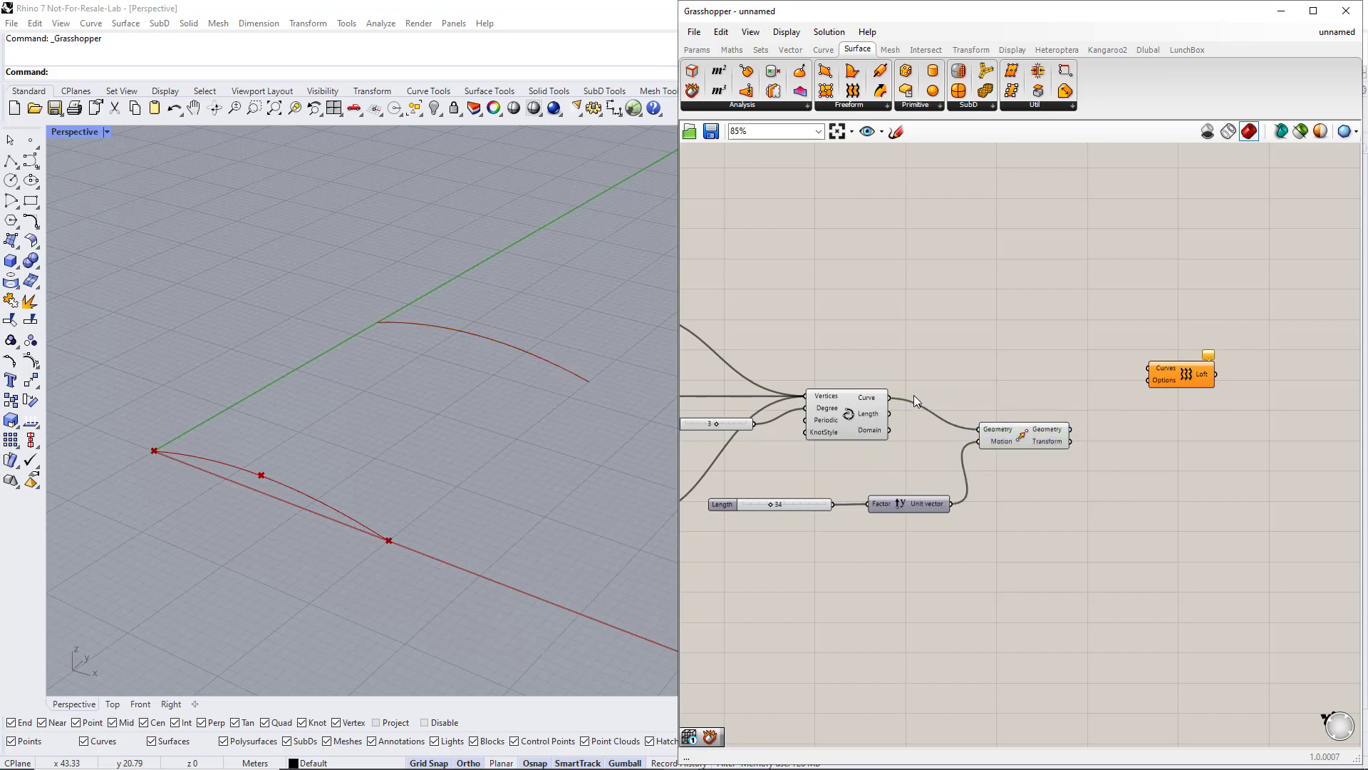
drag(896, 404, 1149, 368)
shift+drag(1070, 429, 1143, 370)
click(1183, 377)
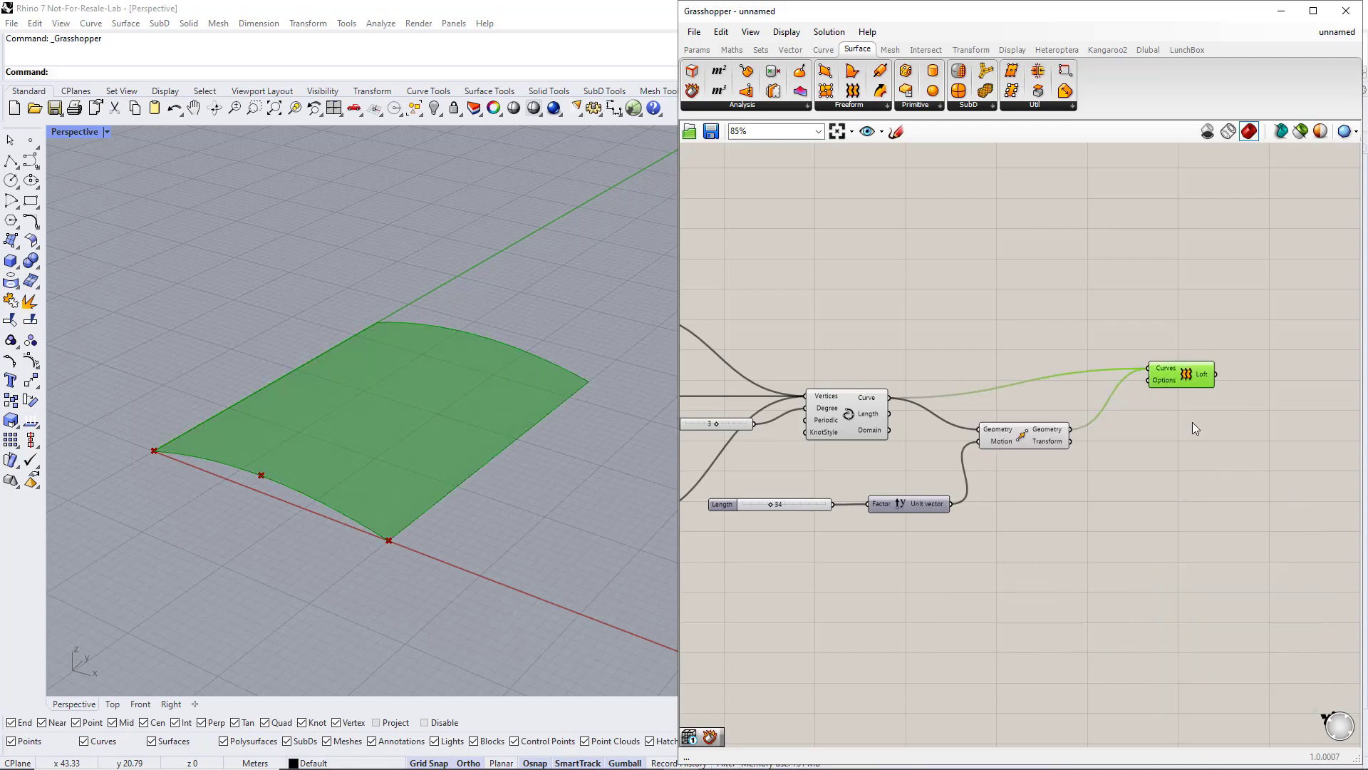
Add a LunchBox Space Truss Structure 1 component and connect the lofted surface to its Surface input.
right_drag(1192, 424, 1037, 421)
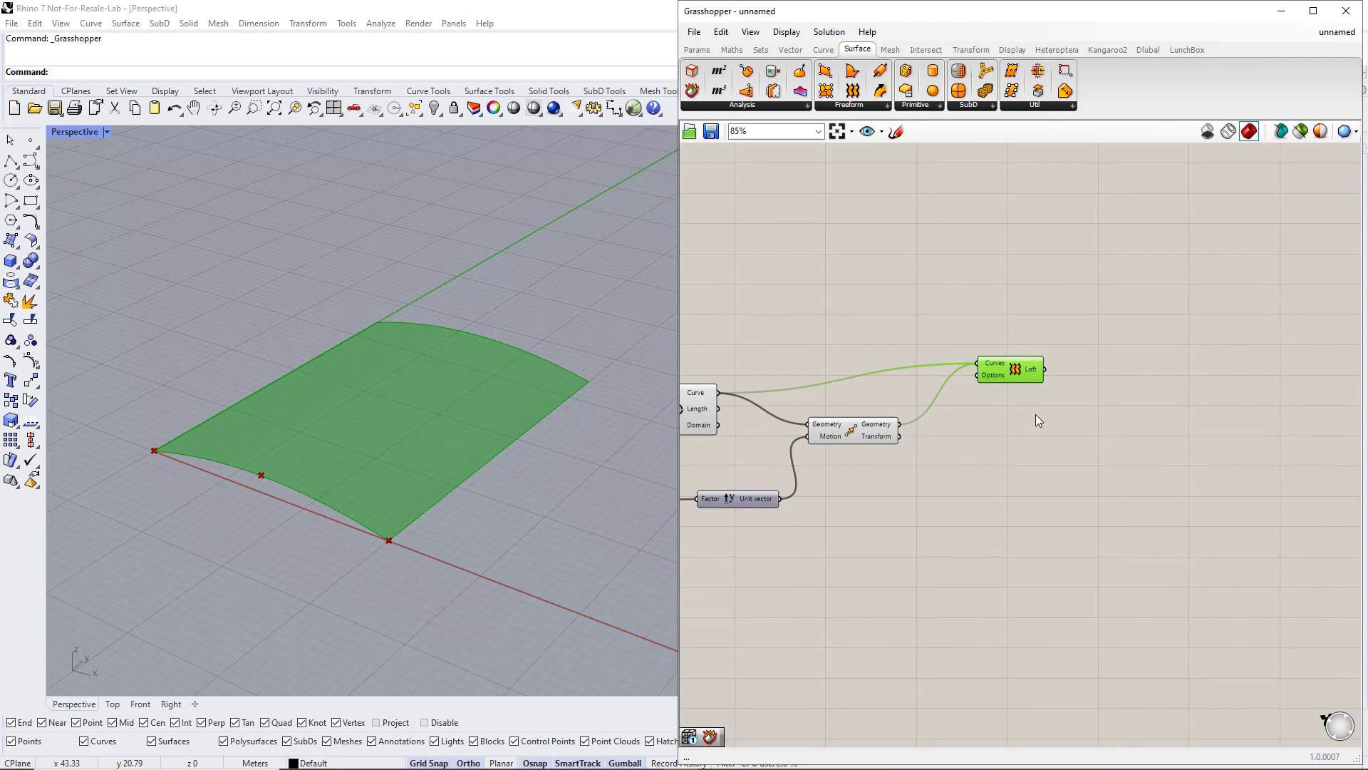
click(1036, 414)
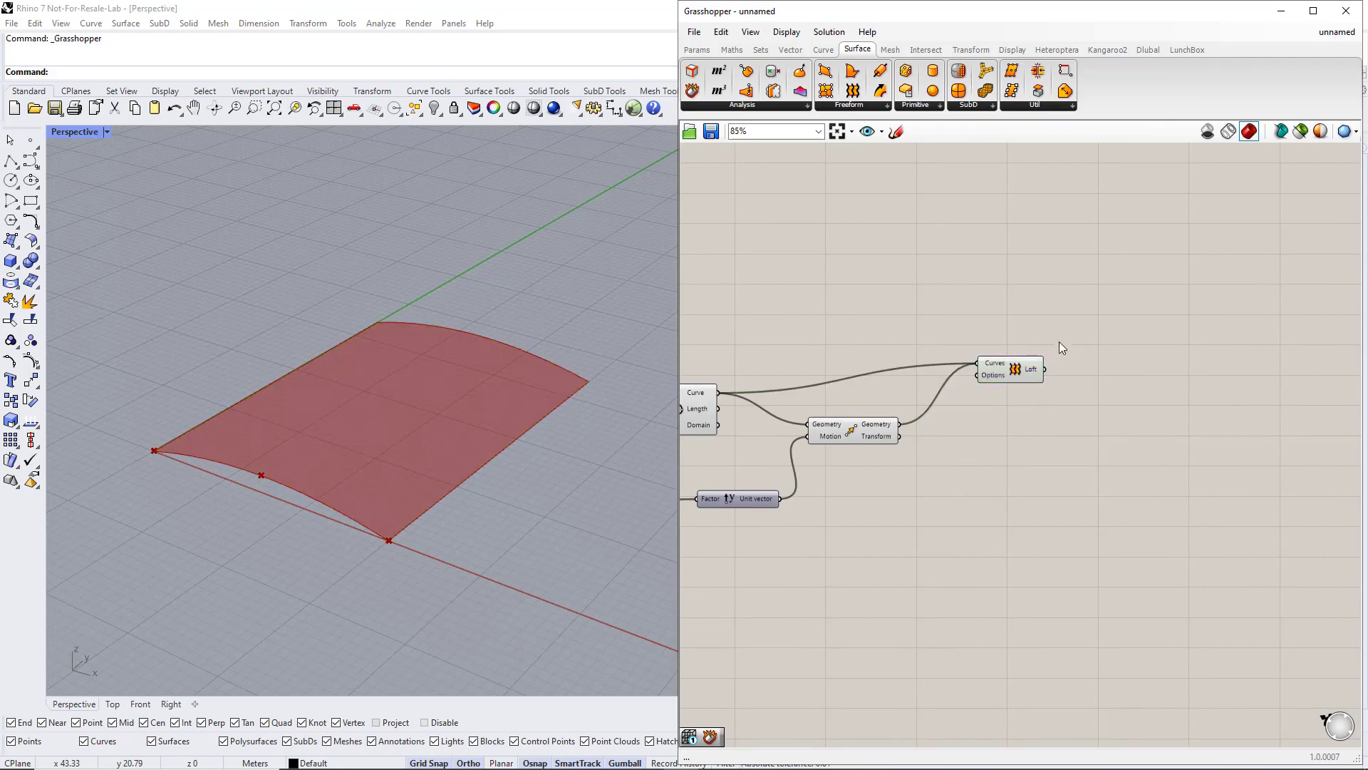
click(1179, 50)
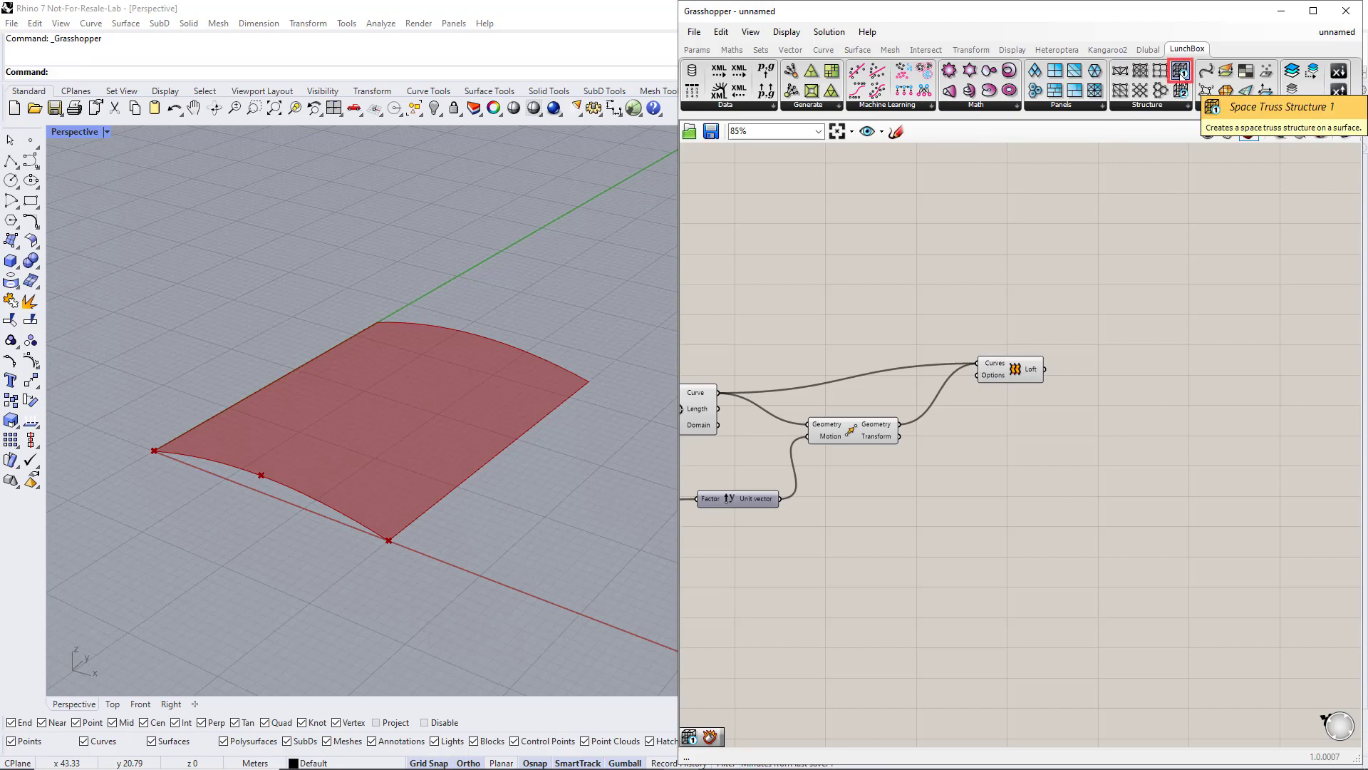
drag(1182, 73, 1225, 370)
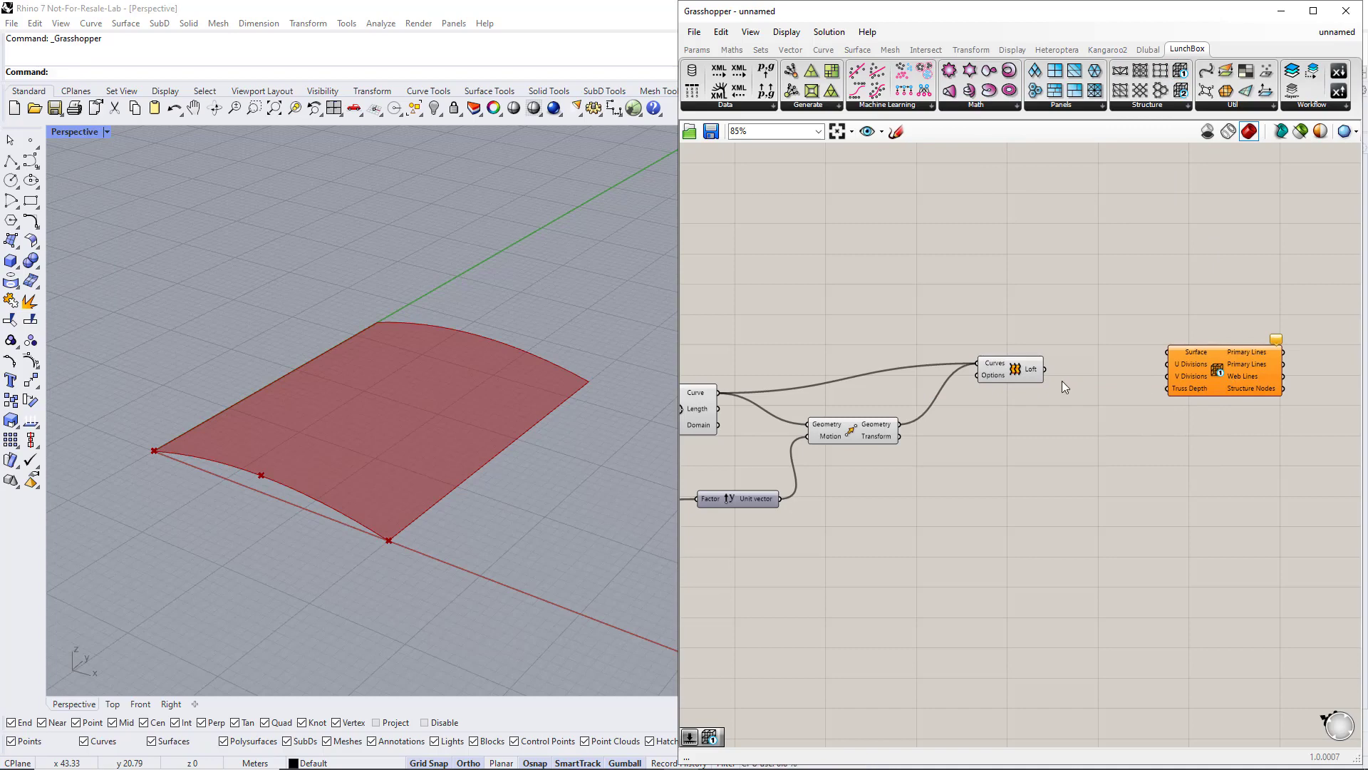
drag(1045, 369, 1167, 352)
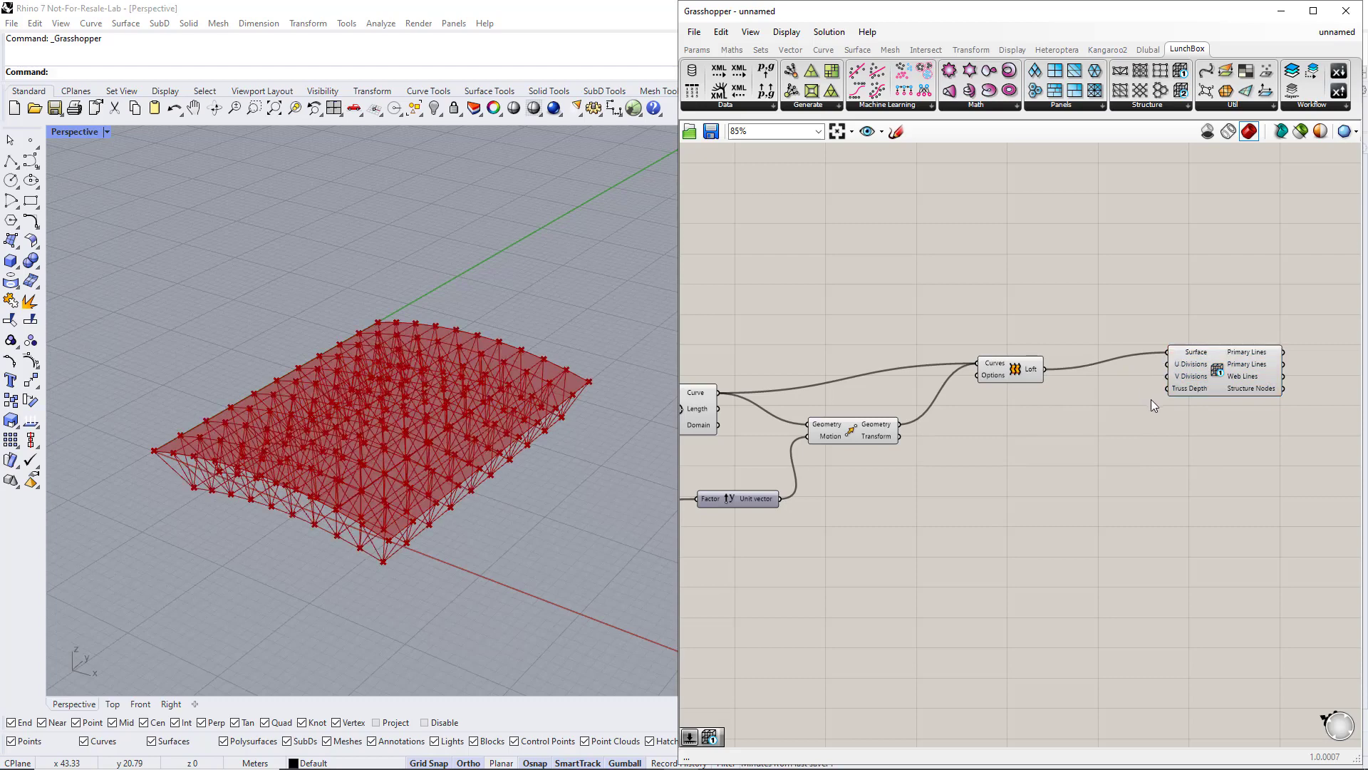
Reposition the space truss component and add an integer number slider ranging from 1 to 20 beside it.
drag(1210, 378, 1228, 399)
click(1089, 403)
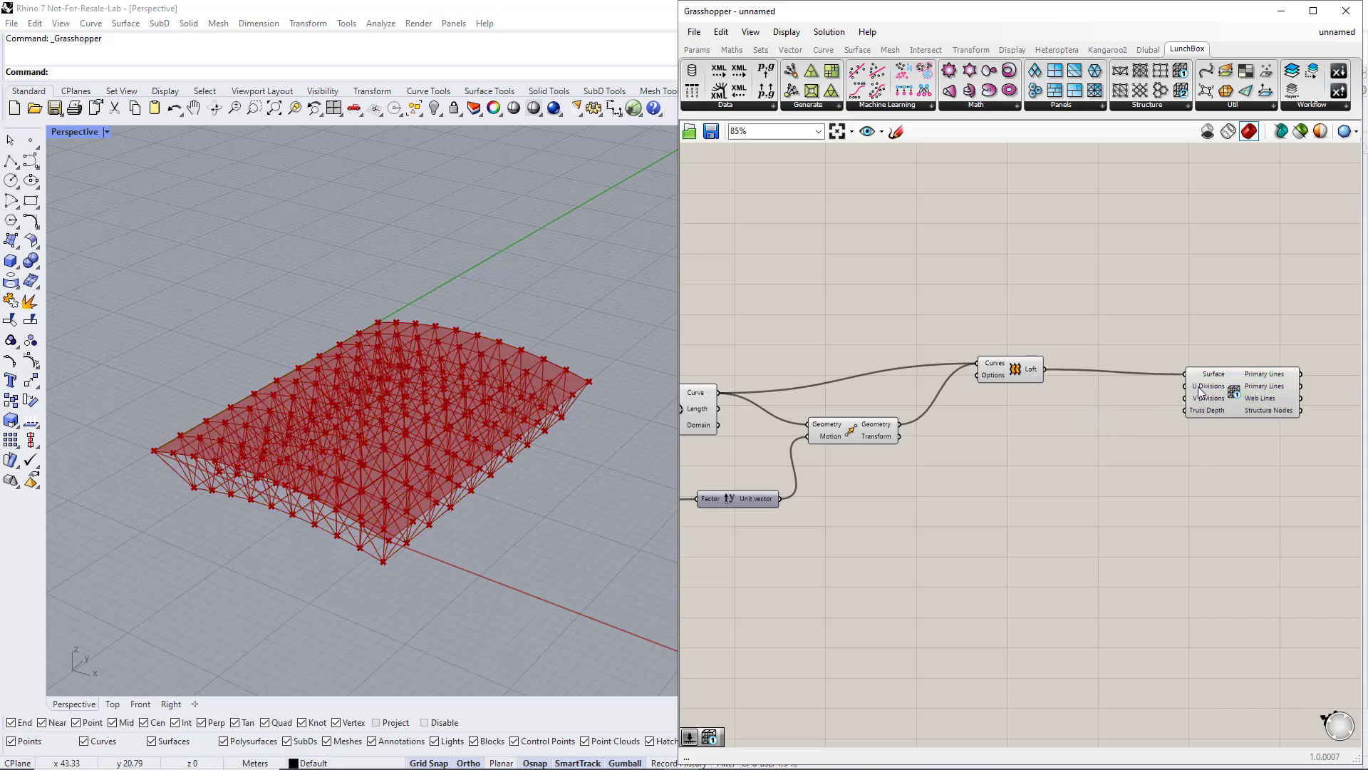
double_click(1100, 398)
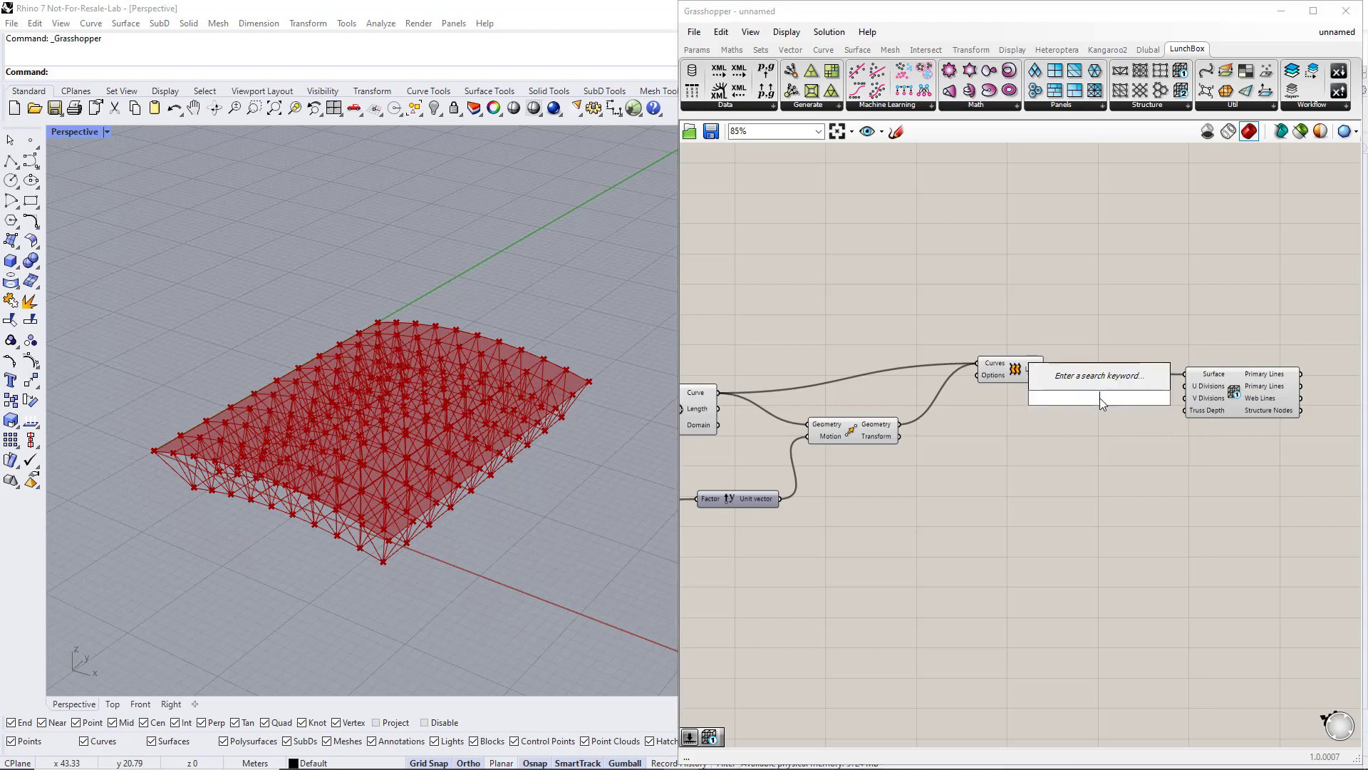
text(1.20)
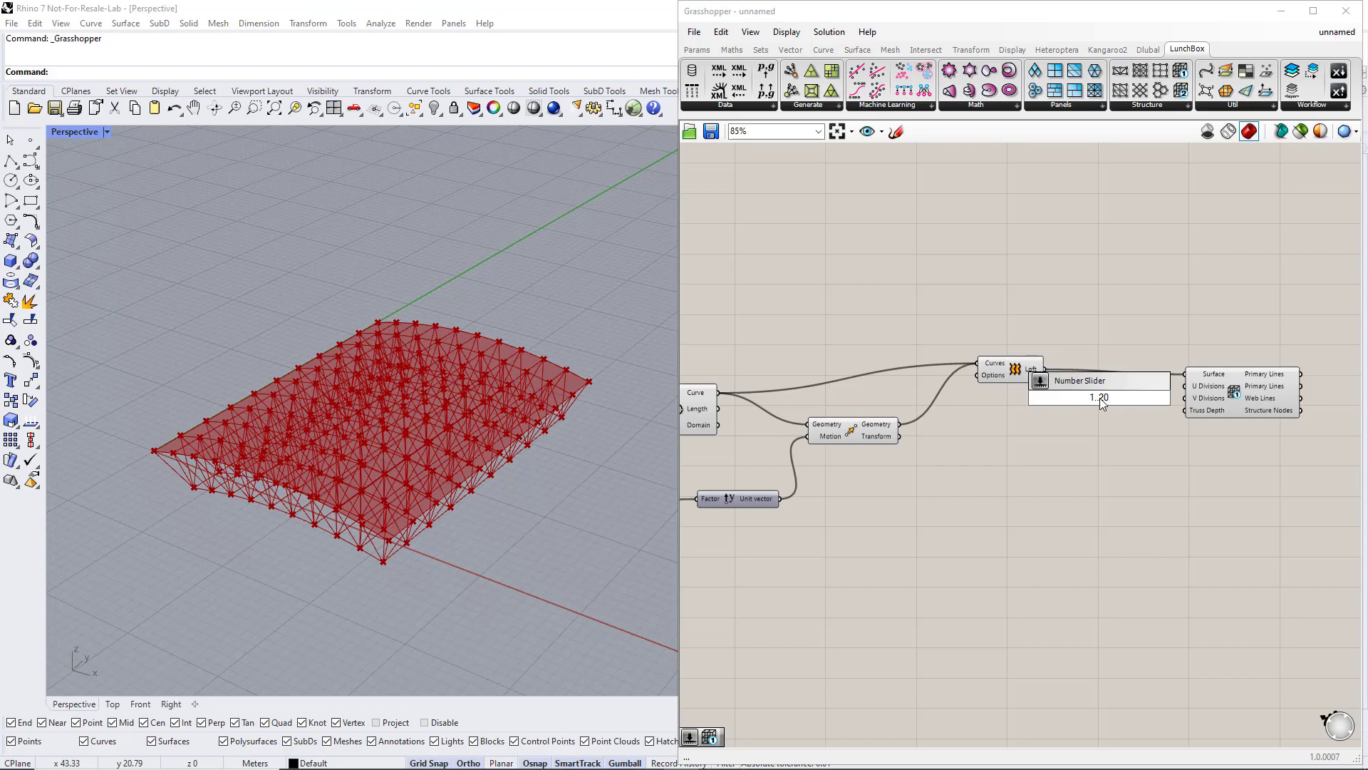
text(..20)
key(Return)
Duplicate the 1 to 20 slider, connect the pair to the truss's U Divisions and V Divisions, and set both to 7.
alt+drag(1101, 397, 1096, 432)
mouse_move(1163, 398)
mouse_down()
mouse_move(1185, 386)
mouse_move(1185, 397)
mouse_up()
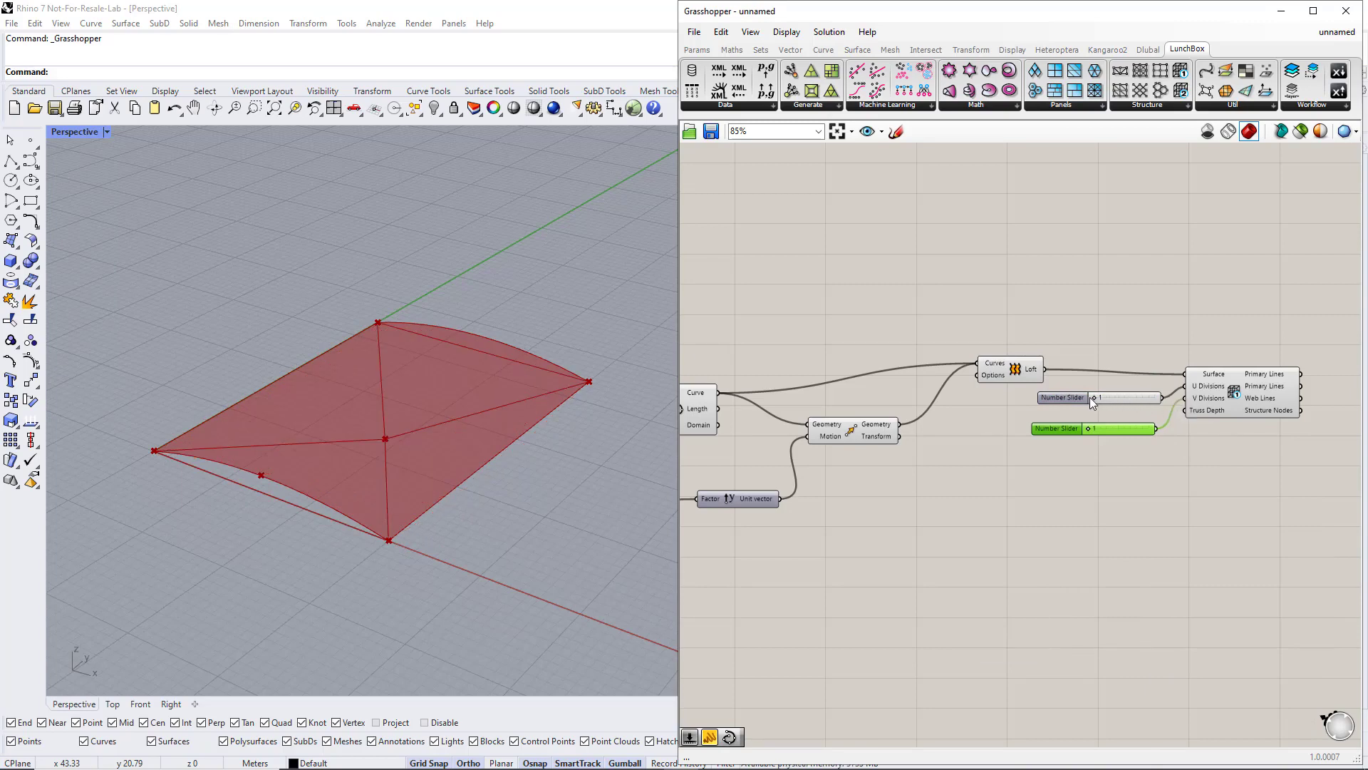
drag(1095, 397, 1106, 428)
Add an integer number slider ranging from 0 to 5 and connect it to the space truss's Truss Depth input.
drag(1232, 396, 1112, 457)
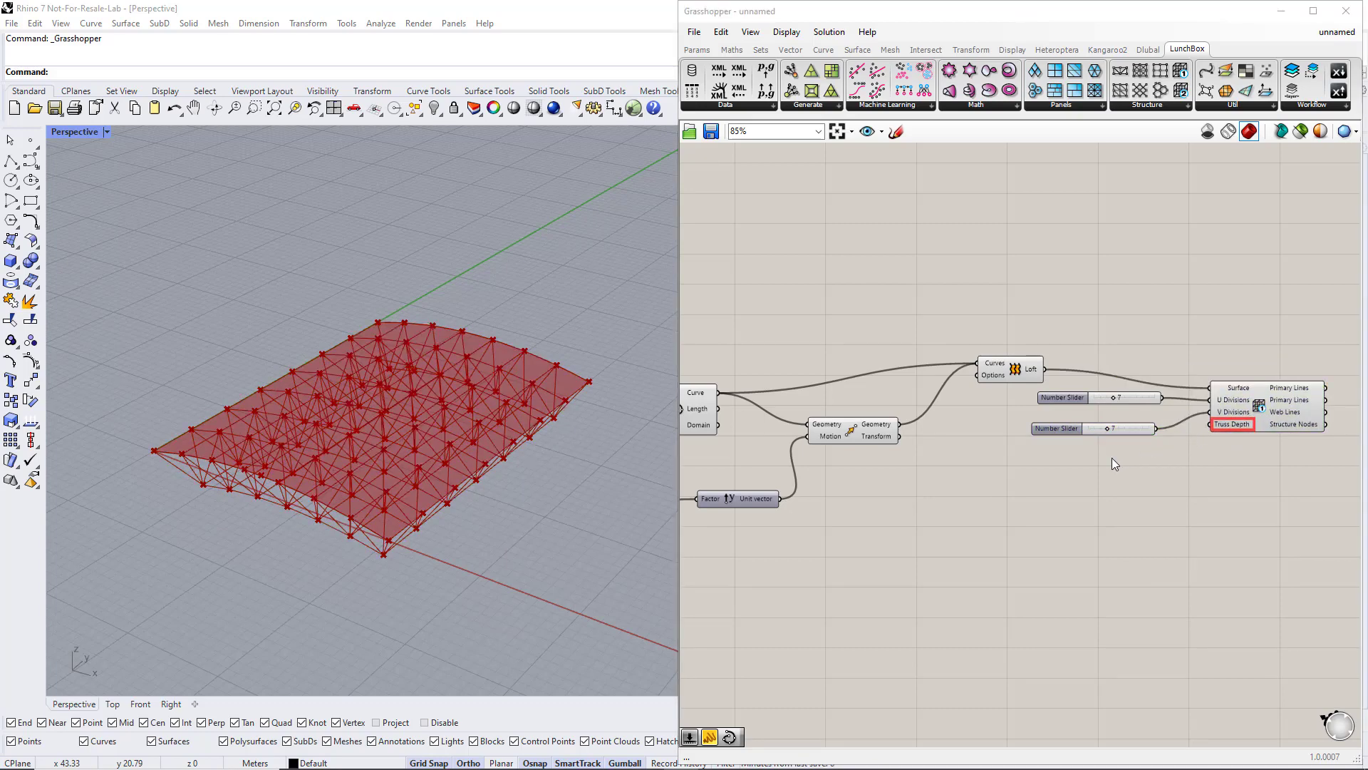
text(0<)
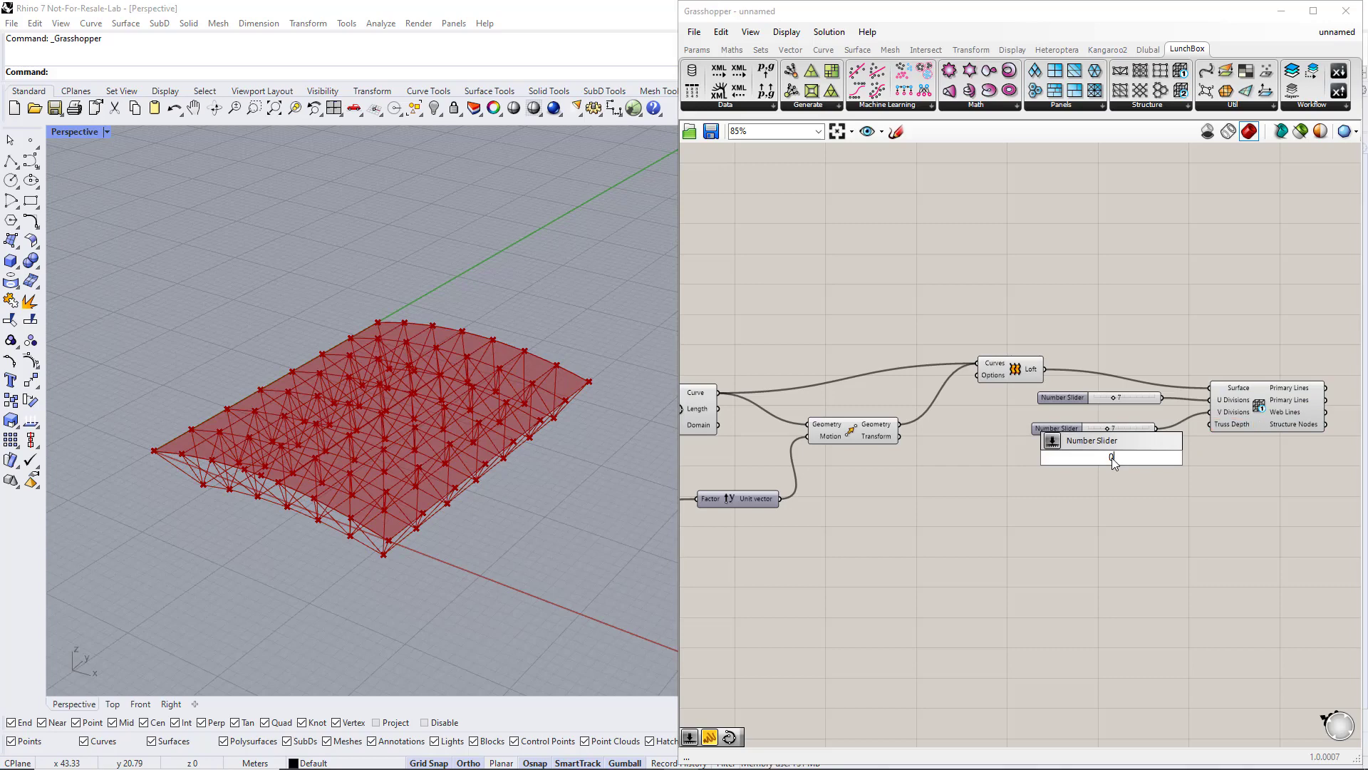
text(5)
key(Return)
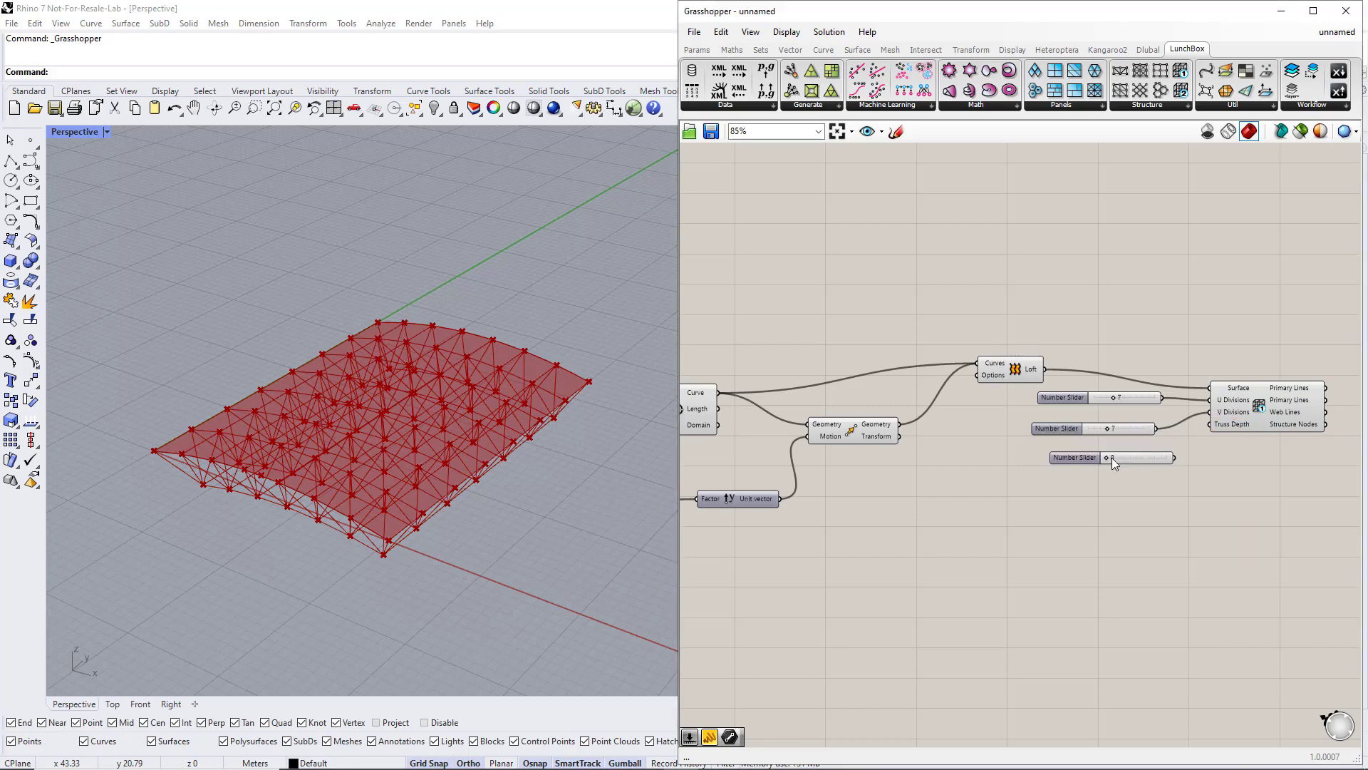
drag(1175, 458, 1210, 425)
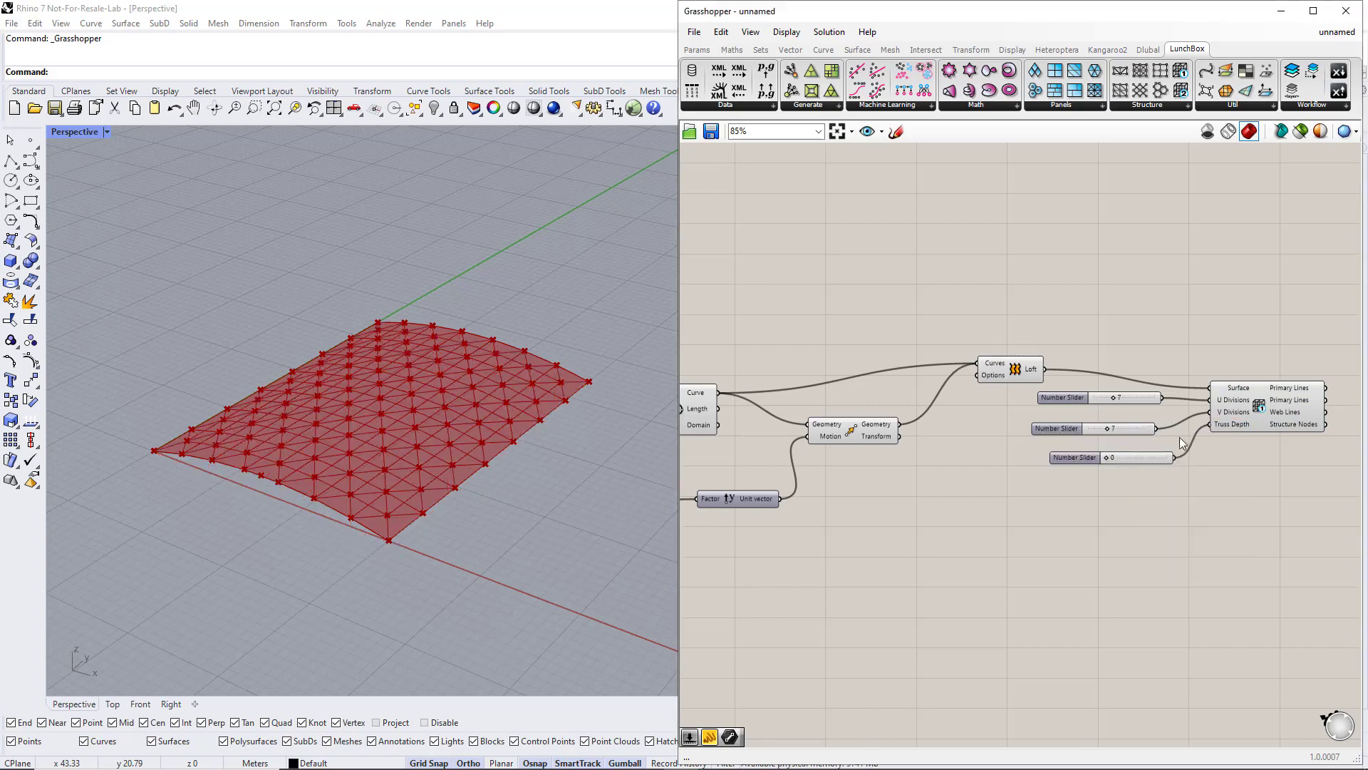
Change the Truss Depth slider's type to floating point and set it to 2.059.
right_click(1088, 457)
mouse_move(1187, 499)
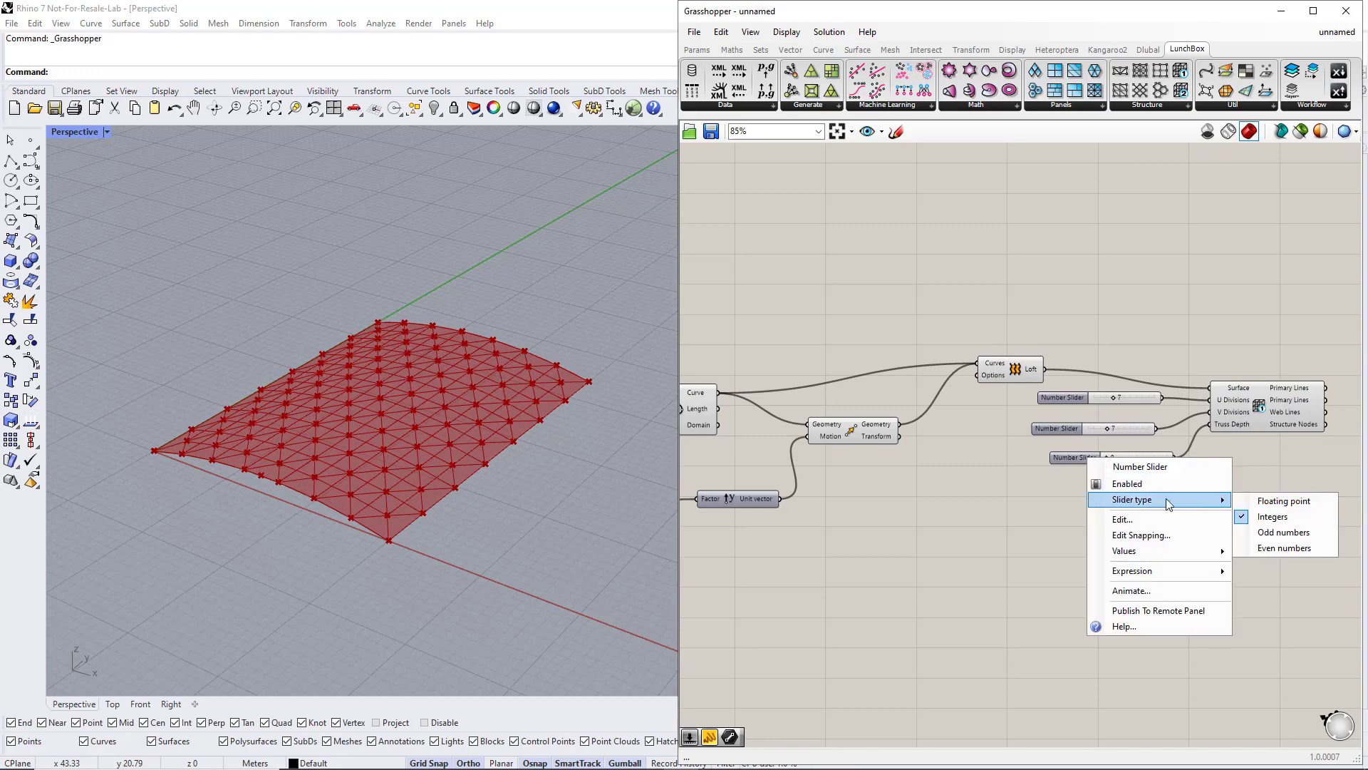
click(1258, 502)
mouse_move(1106, 456)
mouse_down()
mouse_move(1162, 459)
mouse_move(1132, 464)
mouse_up()
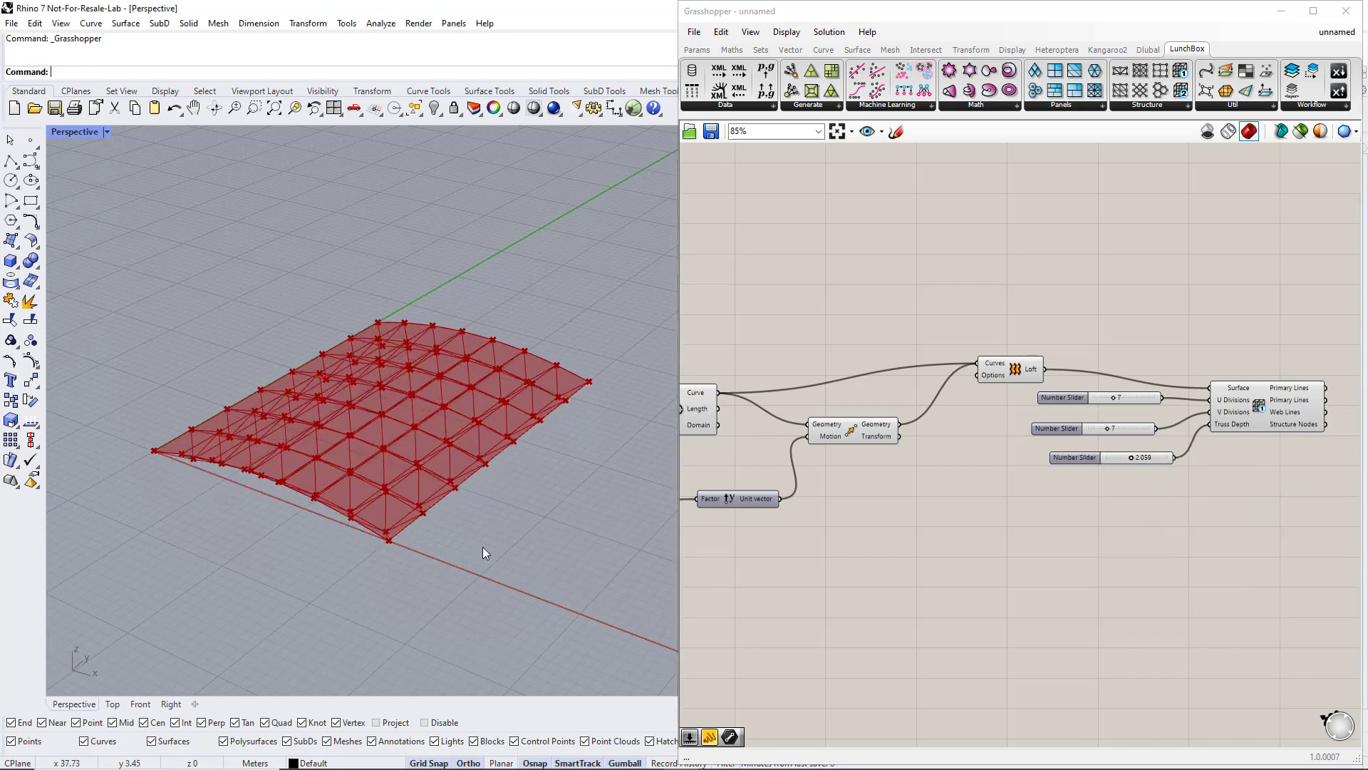
right_drag(482, 546, 515, 499)
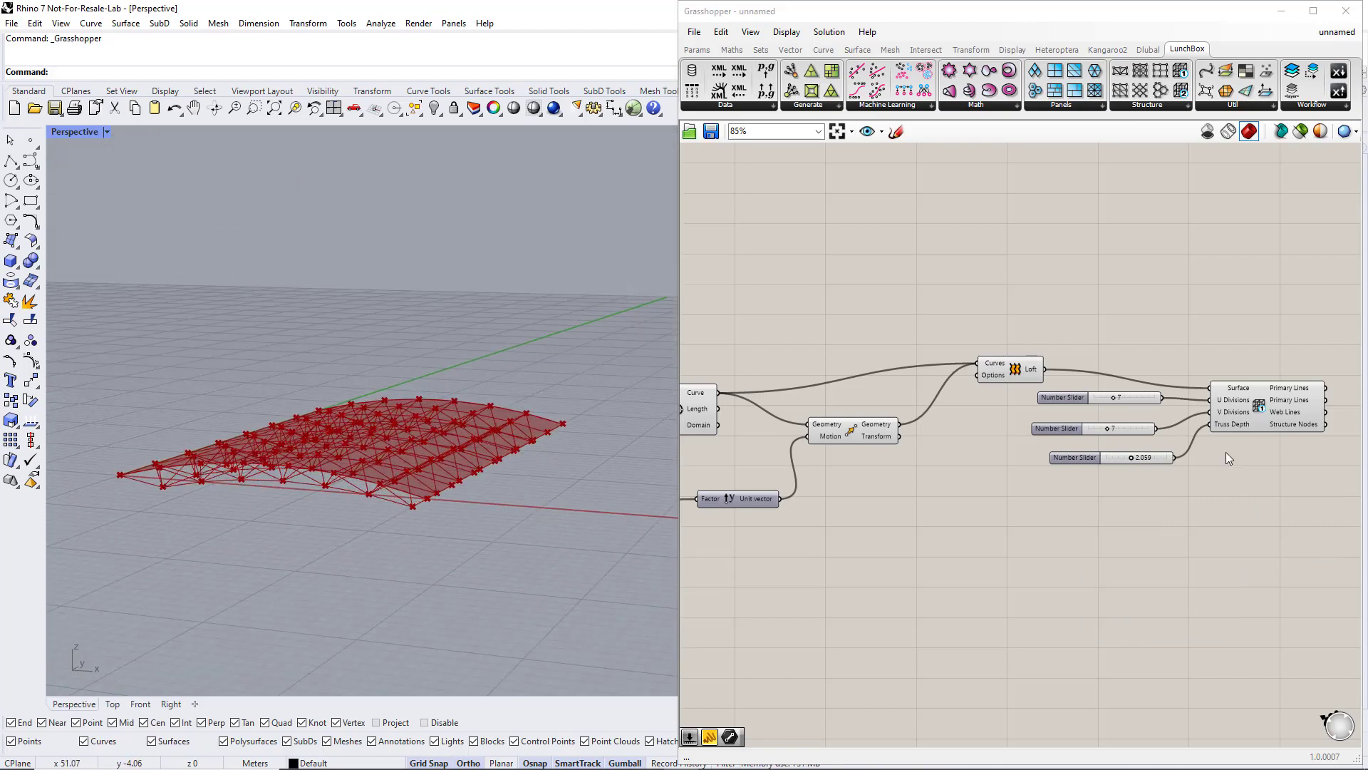
scroll(1164, 485, down, 3)
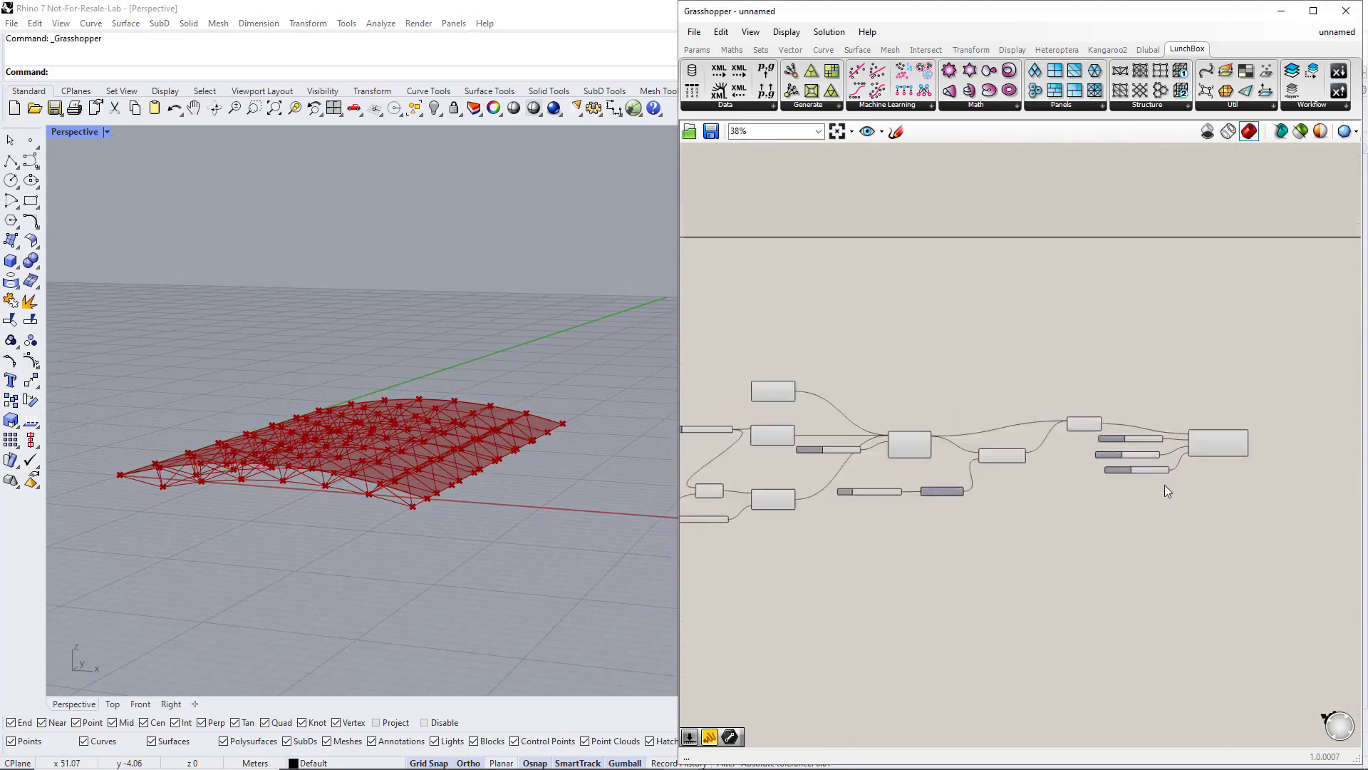
Set the Height slider to 0, select the Loft component and set the Truss Depth slider to 2.824.
scroll(845, 512, up, 3)
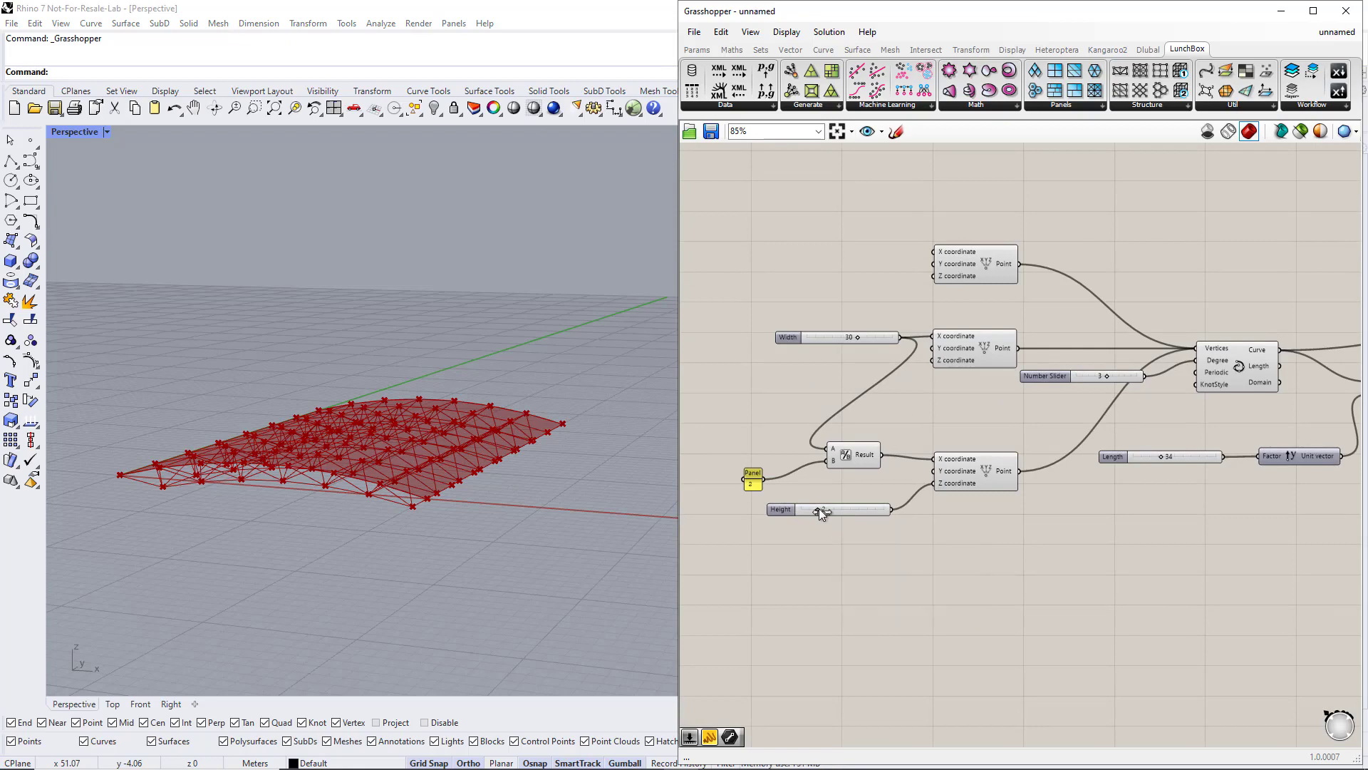
drag(819, 509, 793, 510)
scroll(949, 512, down, 3)
scroll(1123, 539, up, 2)
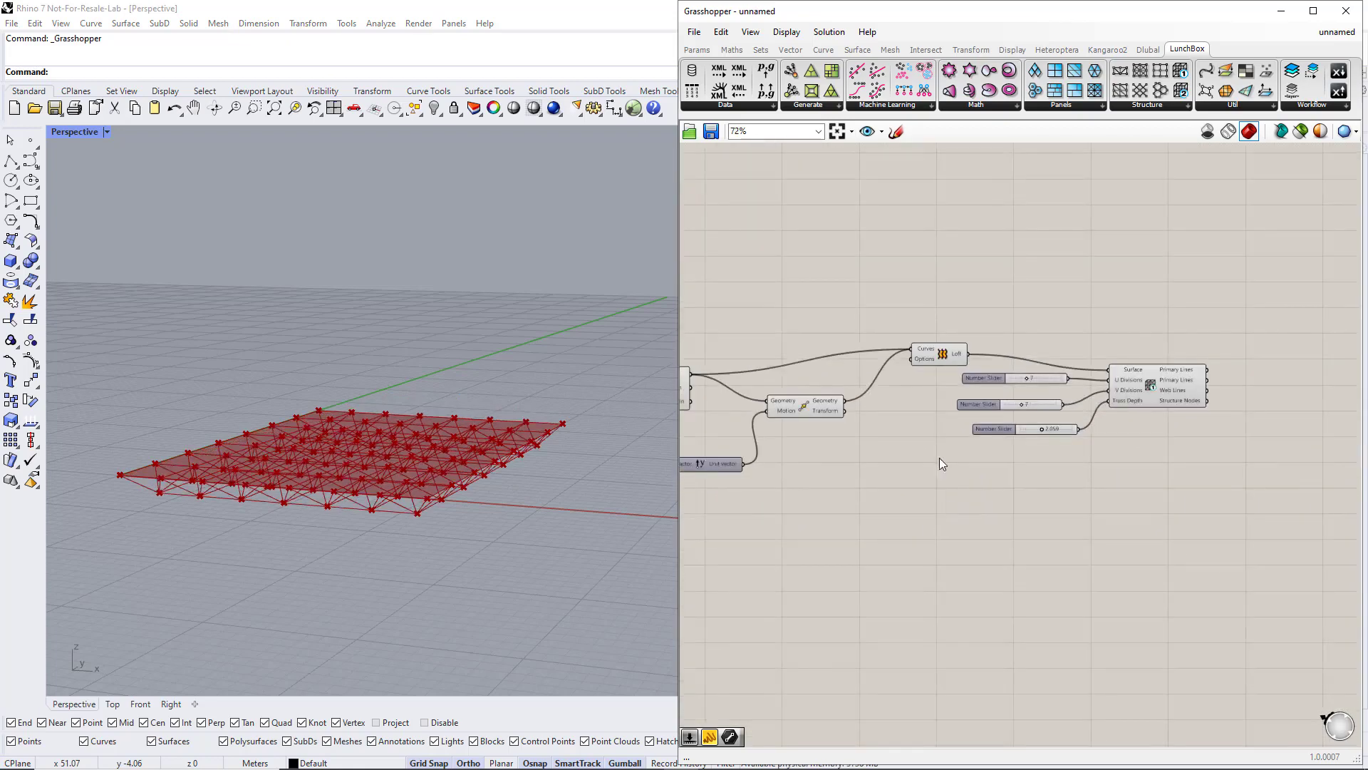
click(939, 354)
scroll(1015, 497, up, 1)
mouse_move(1045, 417)
mouse_down()
mouse_move(1088, 419)
mouse_move(1054, 426)
mouse_up()
Apply the expression -x to the space truss's Truss Depth input.
right_click(1148, 386)
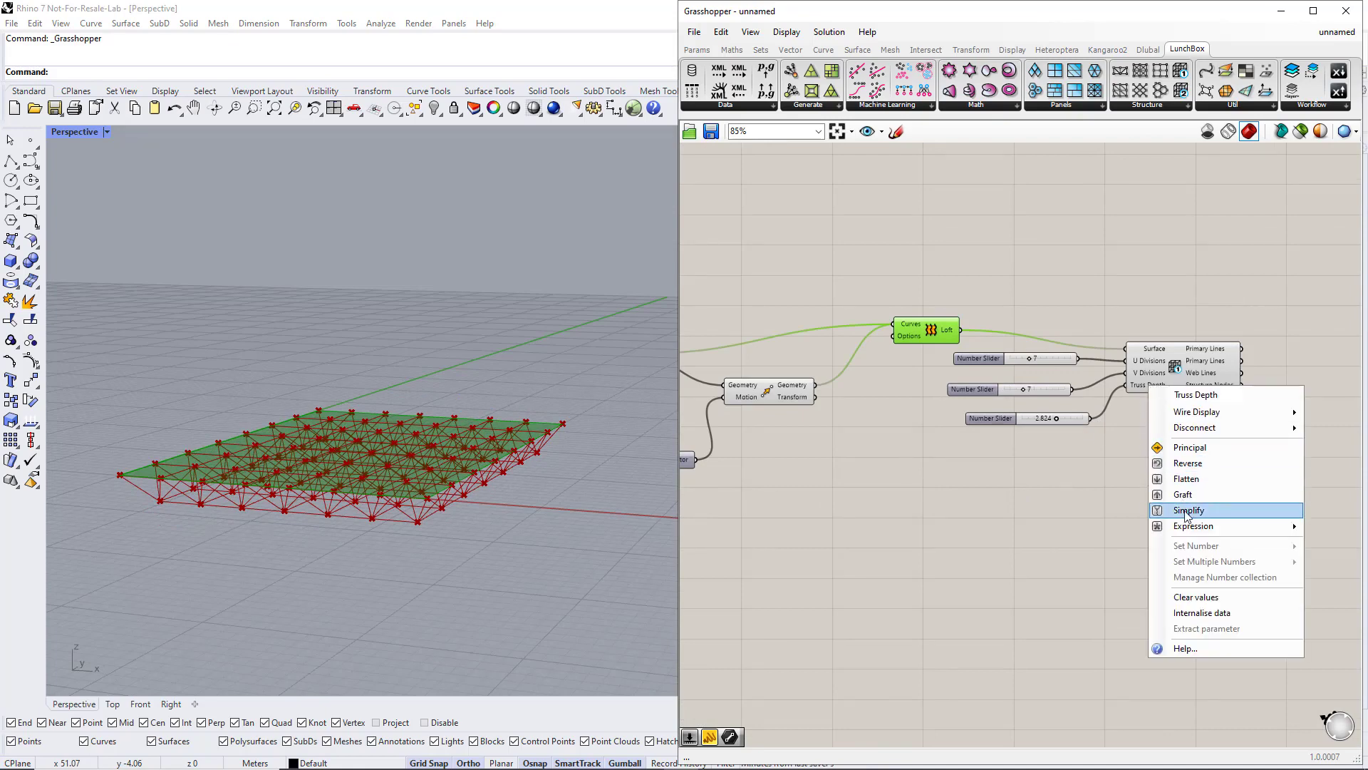
mouse_move(1212, 526)
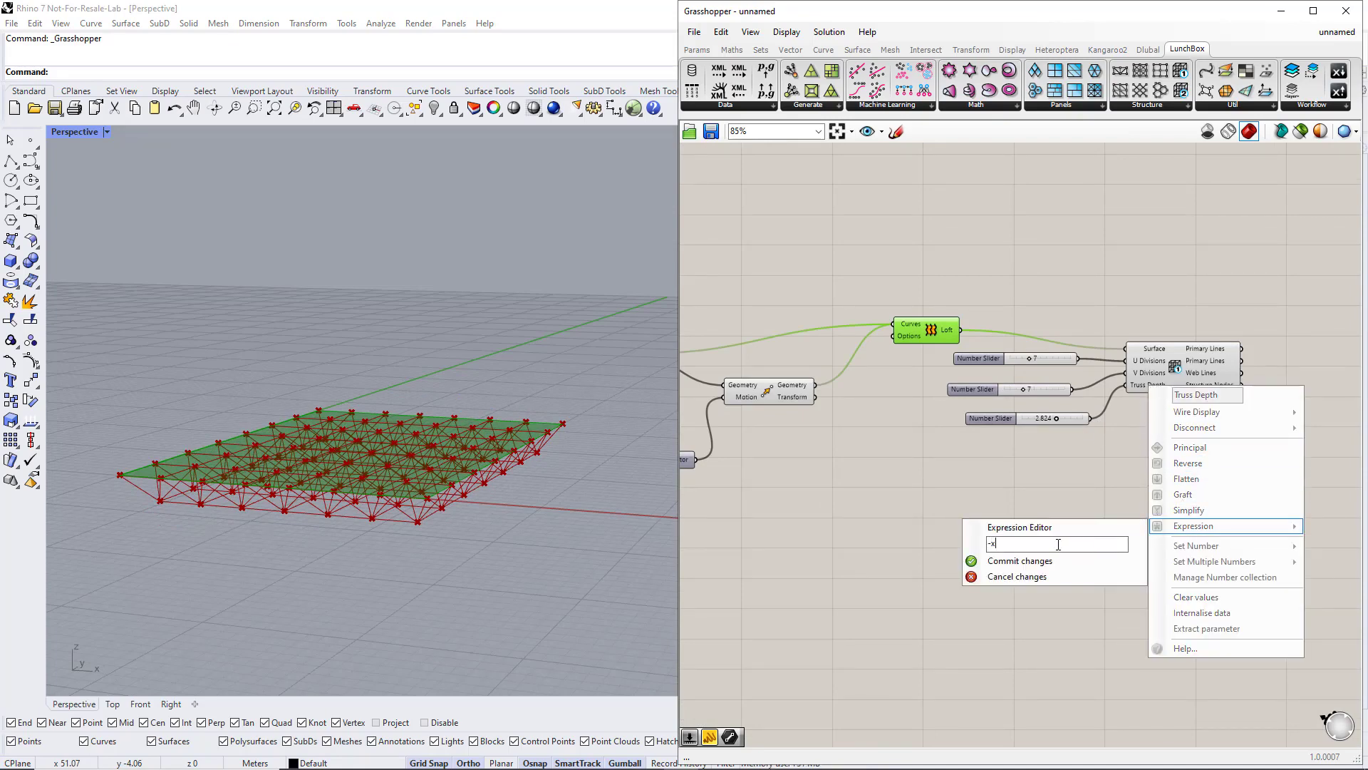
click(1064, 562)
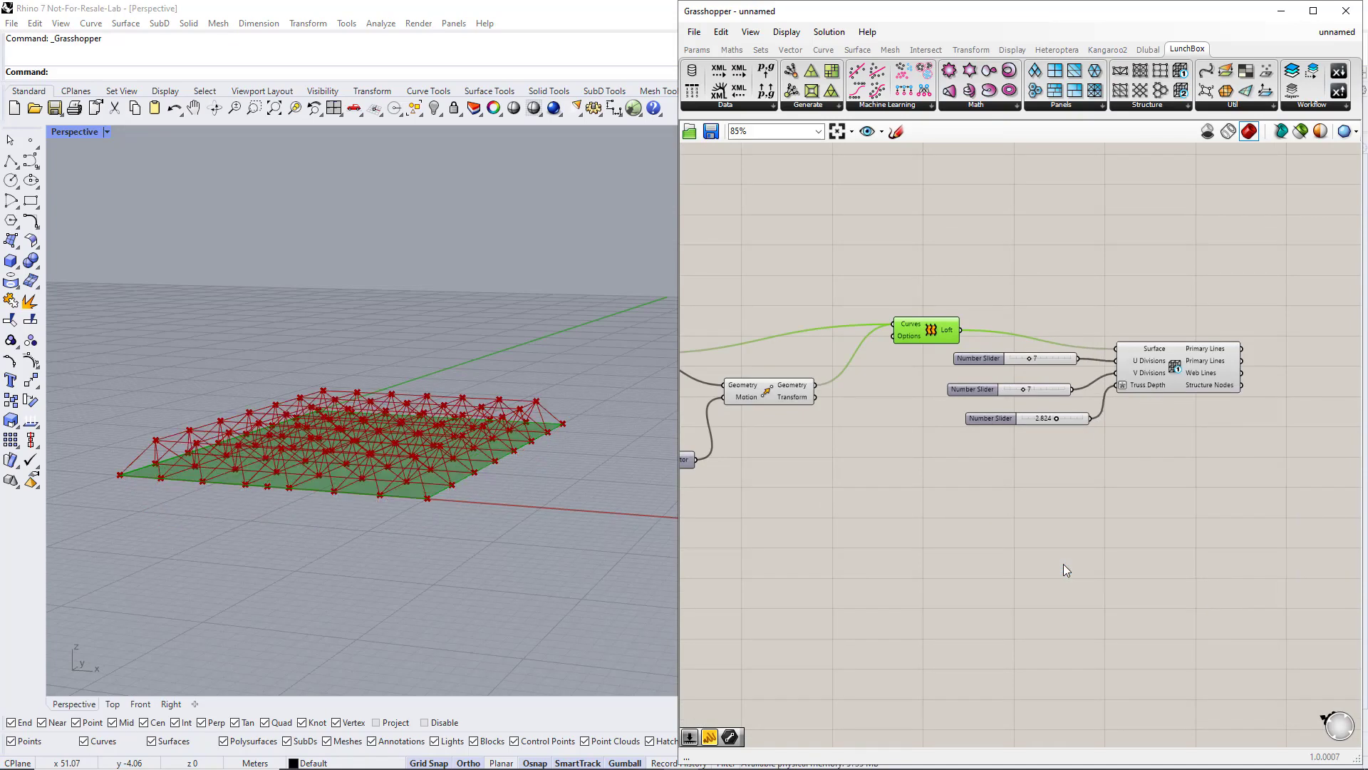
Clear the expression from the space truss's Truss Depth input.
right_click(1124, 385)
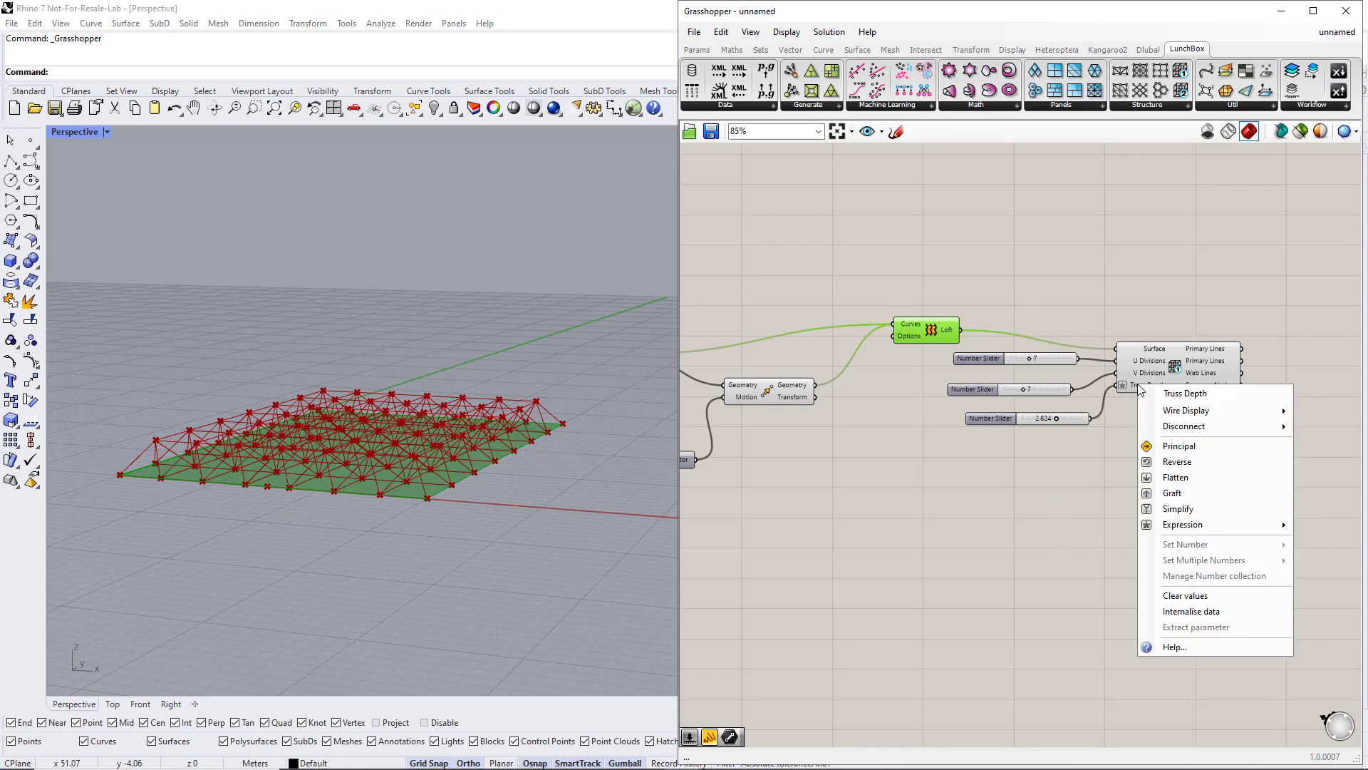
mouse_move(1197, 524)
click(1034, 543)
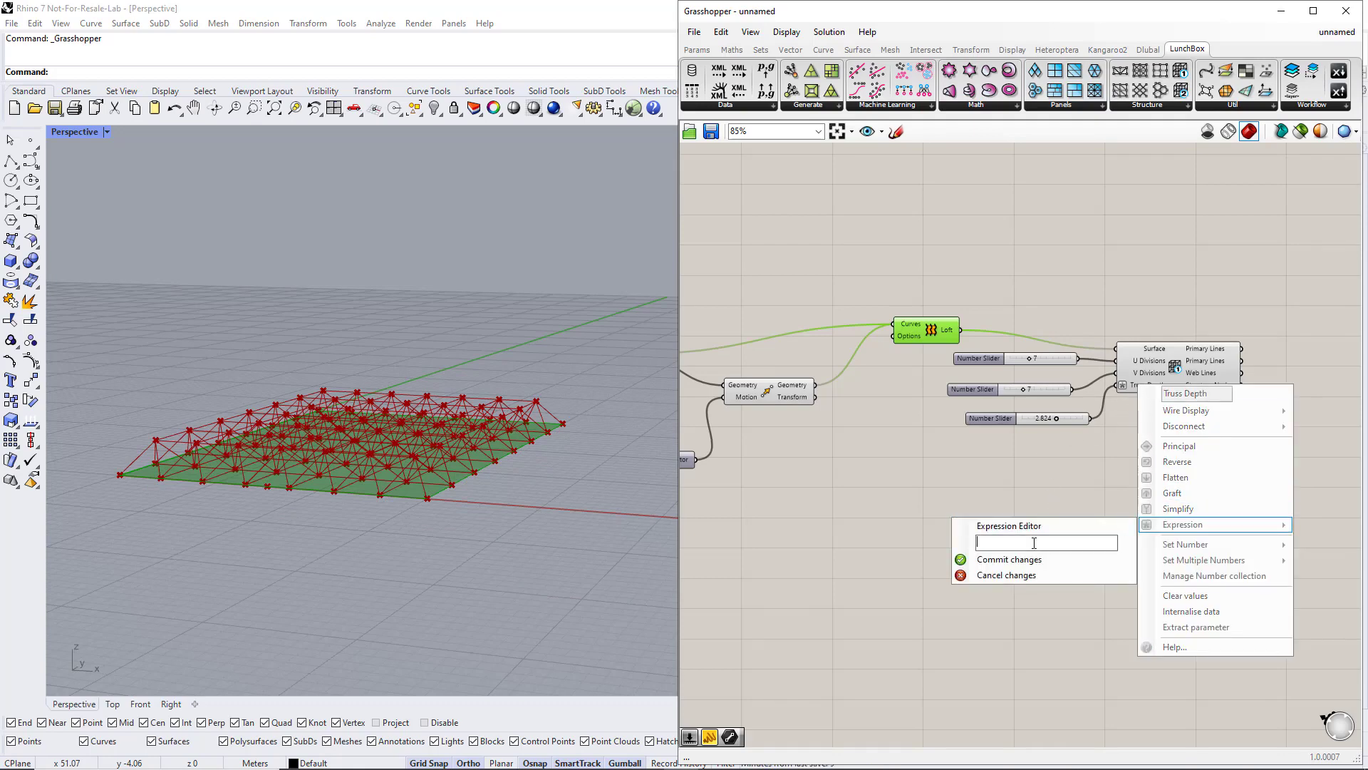
click(1012, 560)
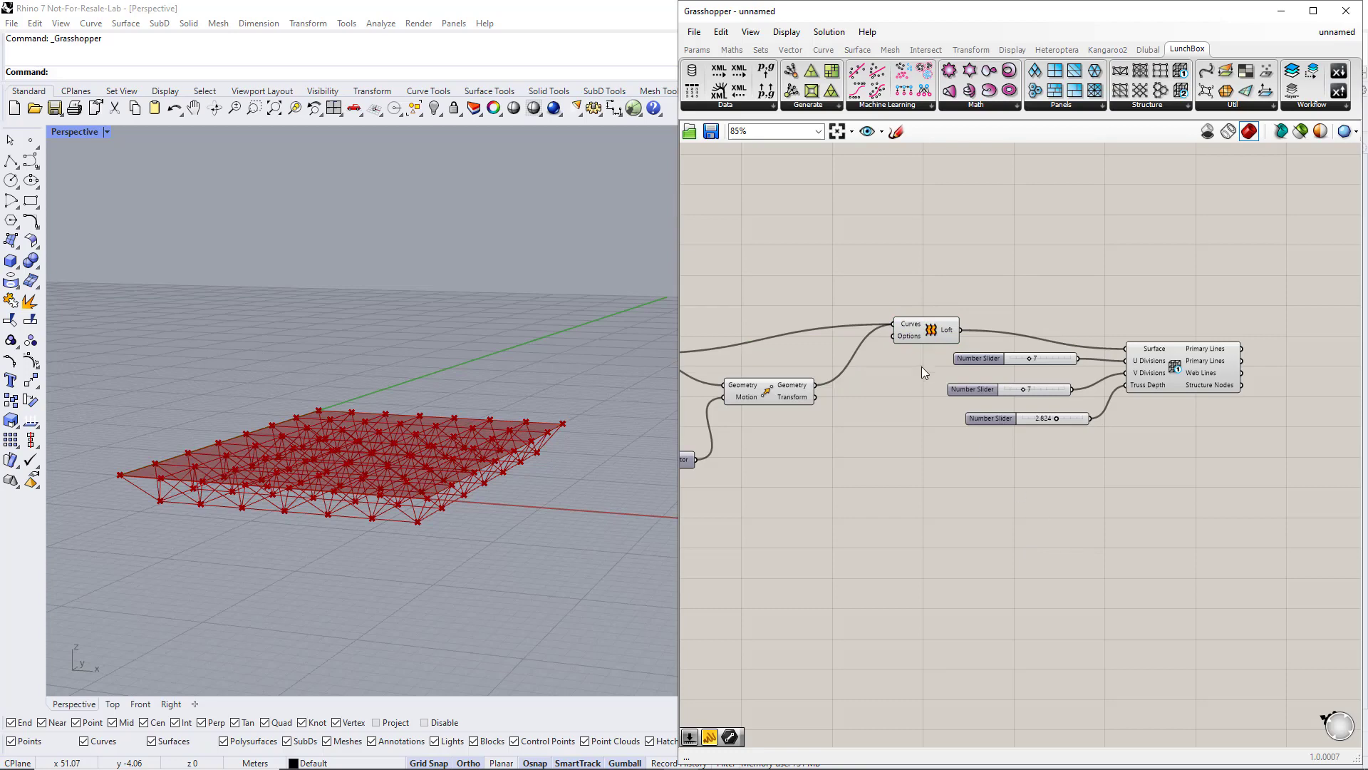
Turn off the preview of all components before the space truss so that only the truss geometry is displayed.
scroll(924, 372, down, 4)
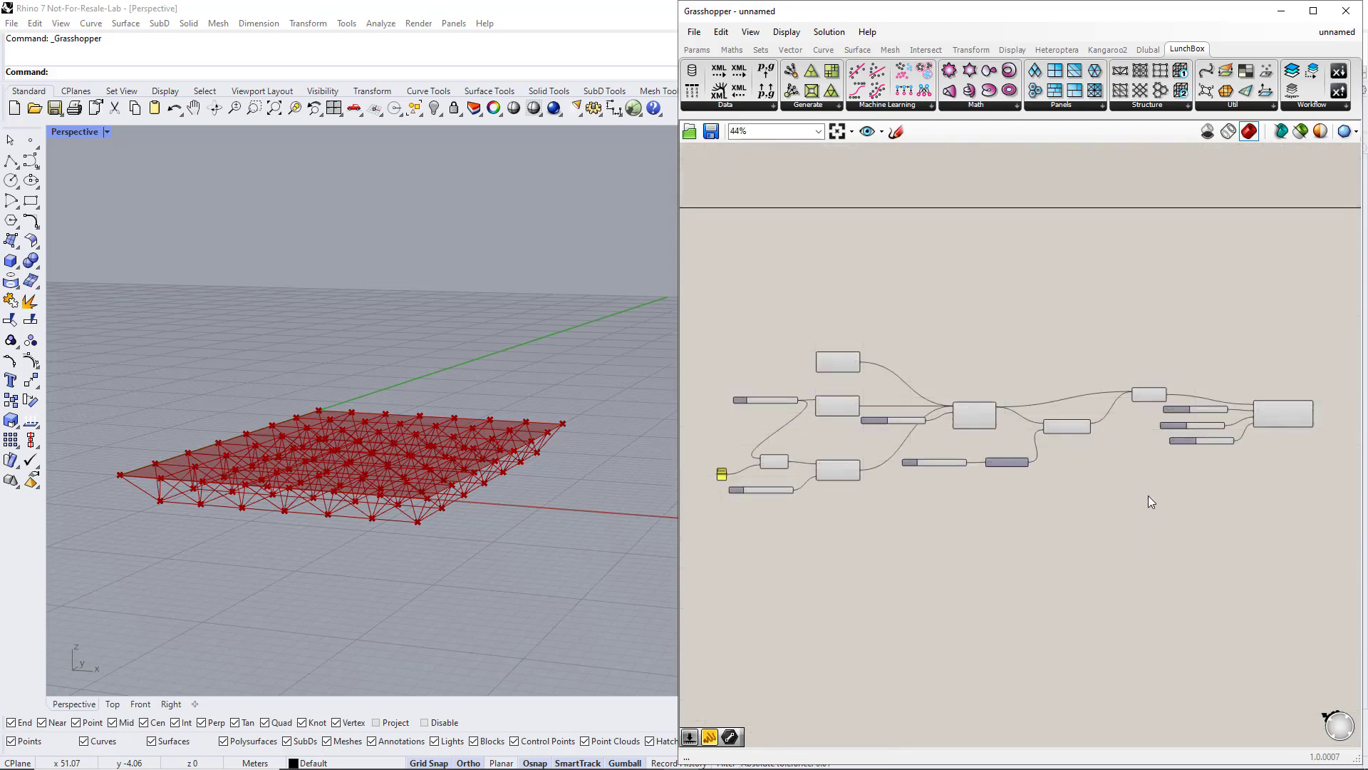
drag(1148, 495, 832, 331)
scroll(1140, 392, up, 1)
middle_click(1141, 392)
click(1140, 470)
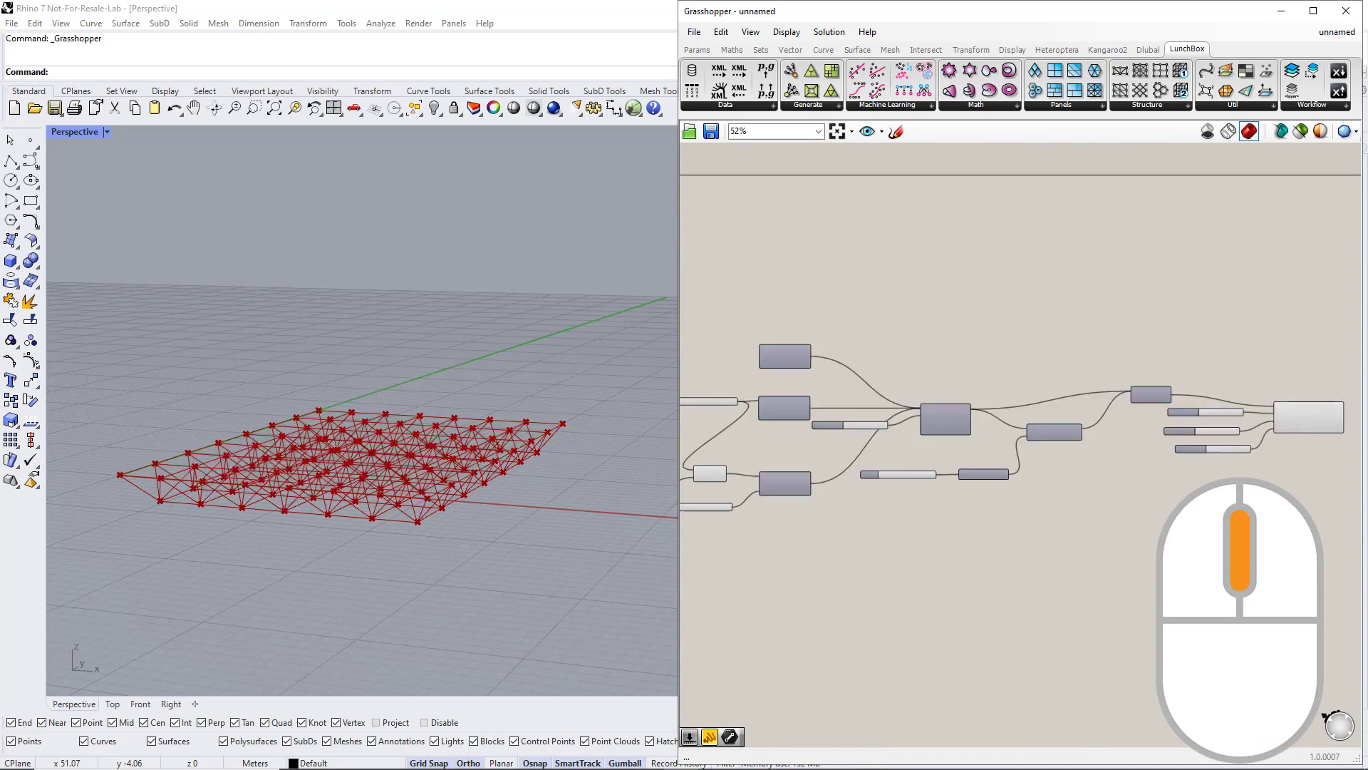
click(1307, 414)
scroll(1319, 421, up, 2)
right_drag(1319, 420, 1183, 462)
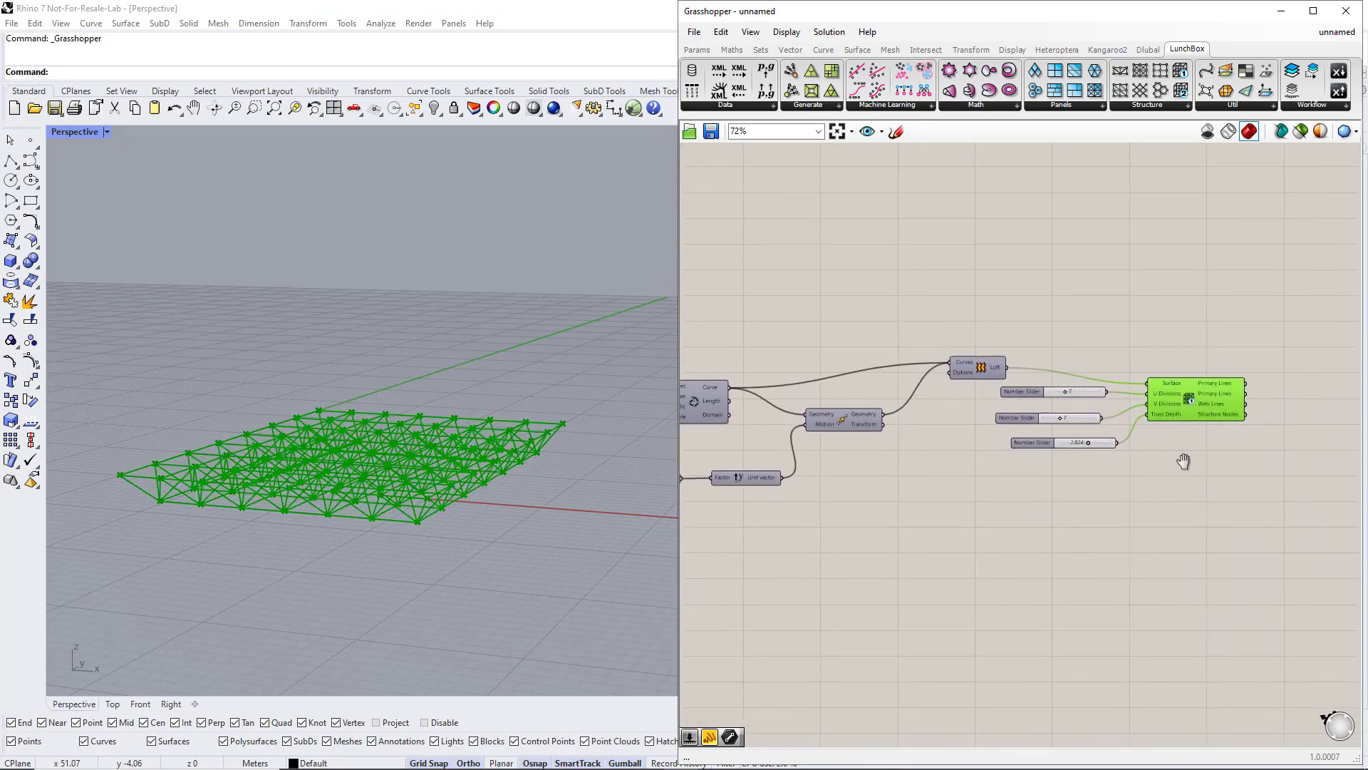
click(1156, 464)
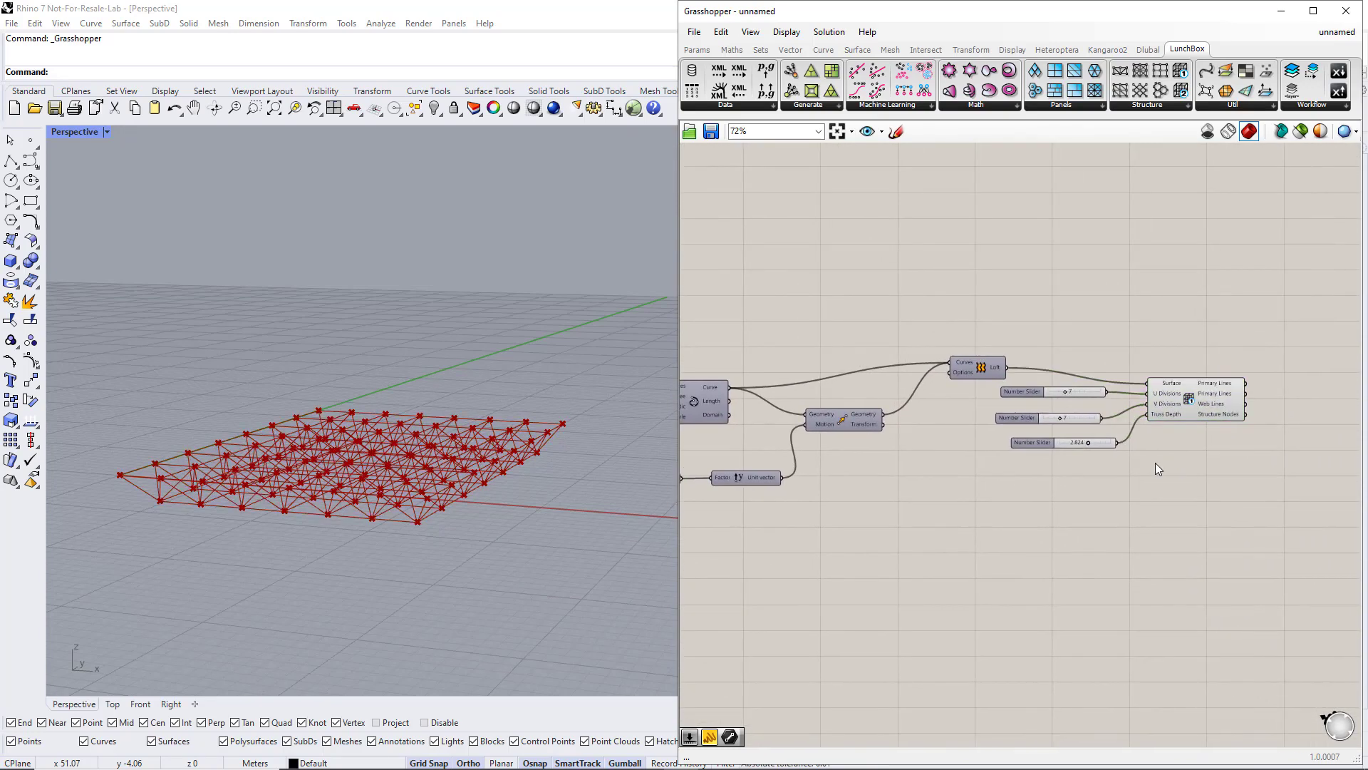
Rename the three sliders feeding the space truss as U Divisions, V Divisions and Truss Depth.
right_click(1035, 397)
text(U Divisions)
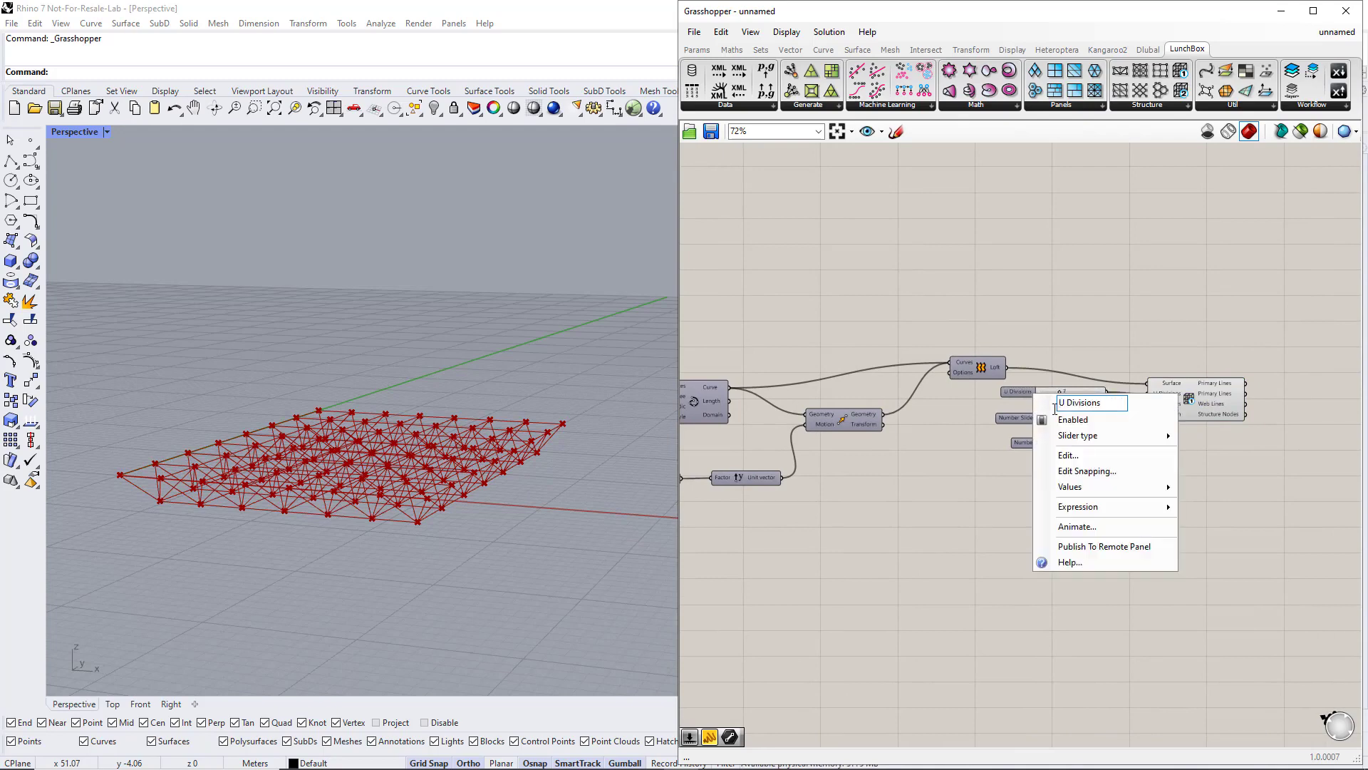
key(Return)
right_click(1032, 418)
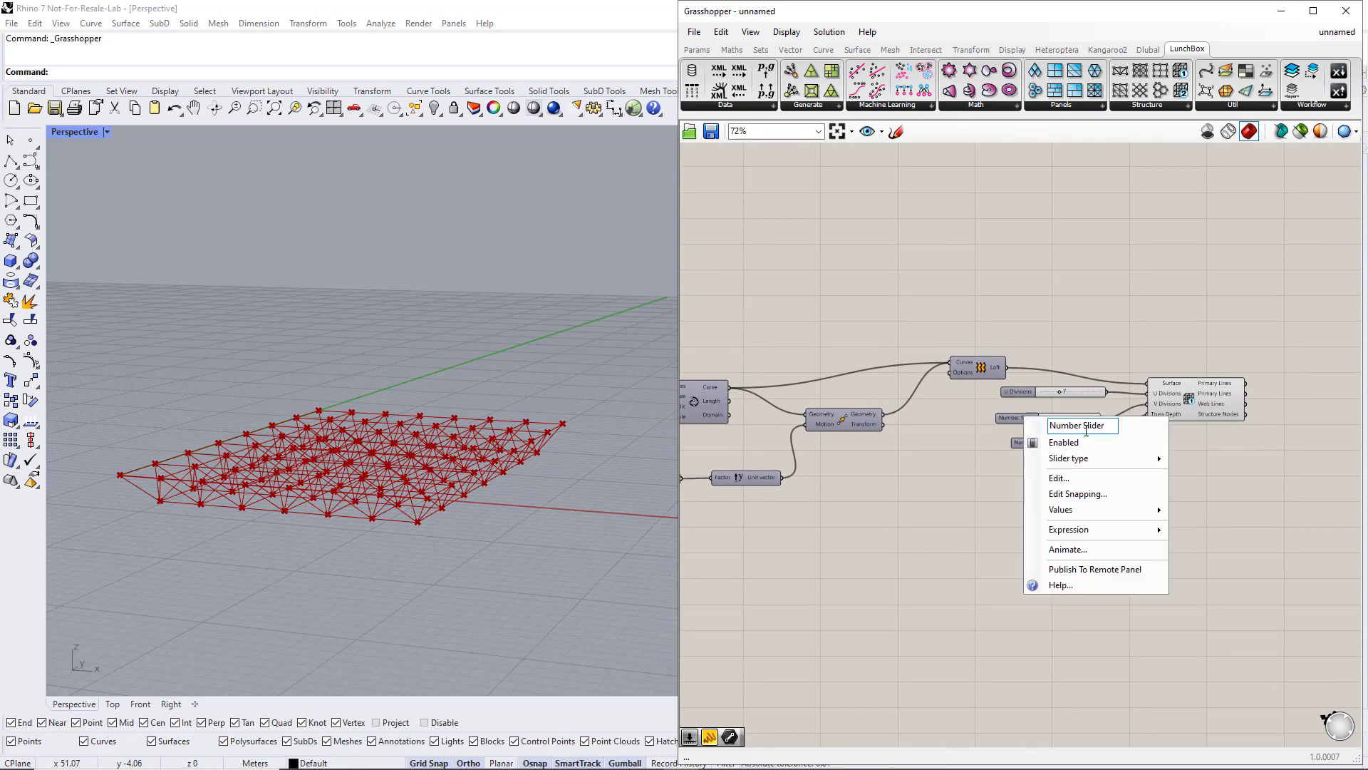
text(V Divisions)
key(Return)
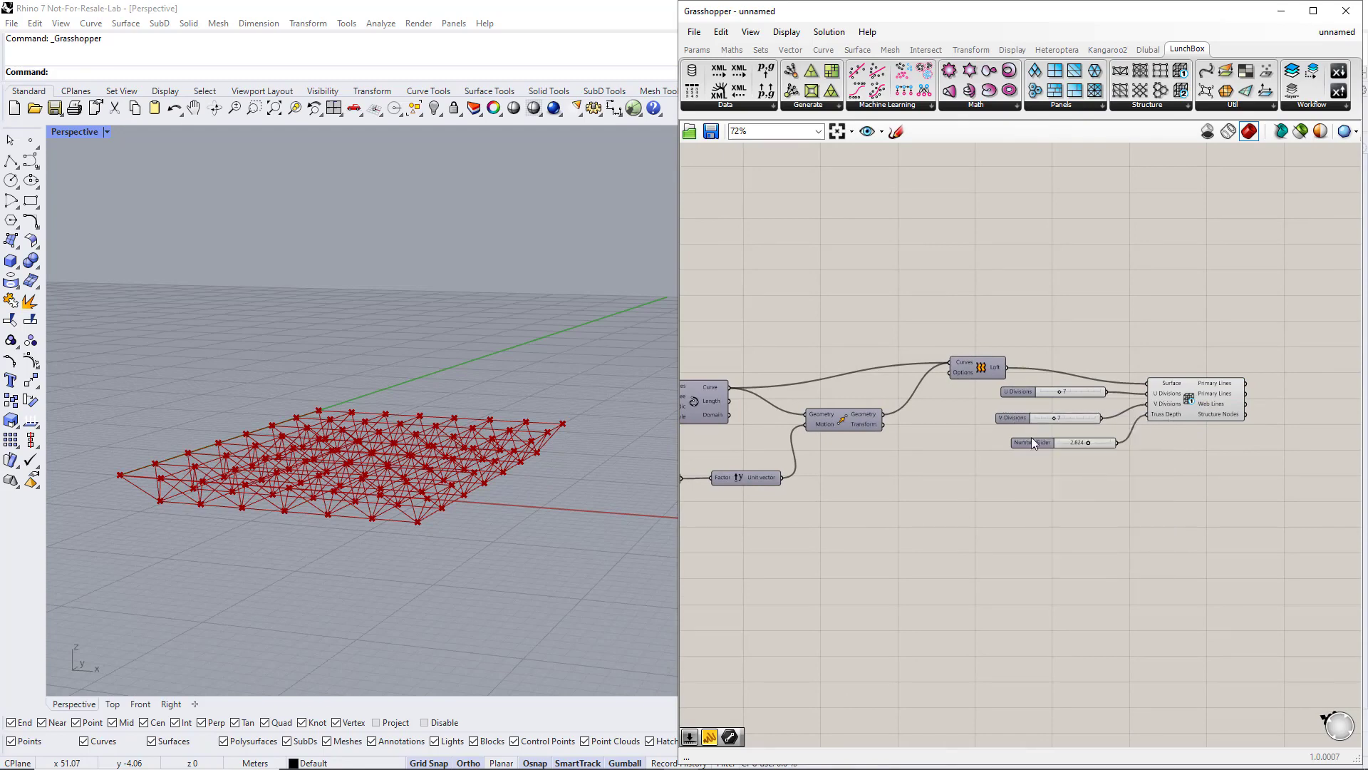
right_click(1033, 443)
text(Truss Depth)
key(Return)
Align the U Divisions, V Divisions and Truss Depth sliders and move them together to the start of the definition.
mouse_move(1025, 418)
mouse_down()
mouse_move(1032, 407)
mouse_move(1025, 426)
mouse_up()
scroll(1028, 383, down, 4)
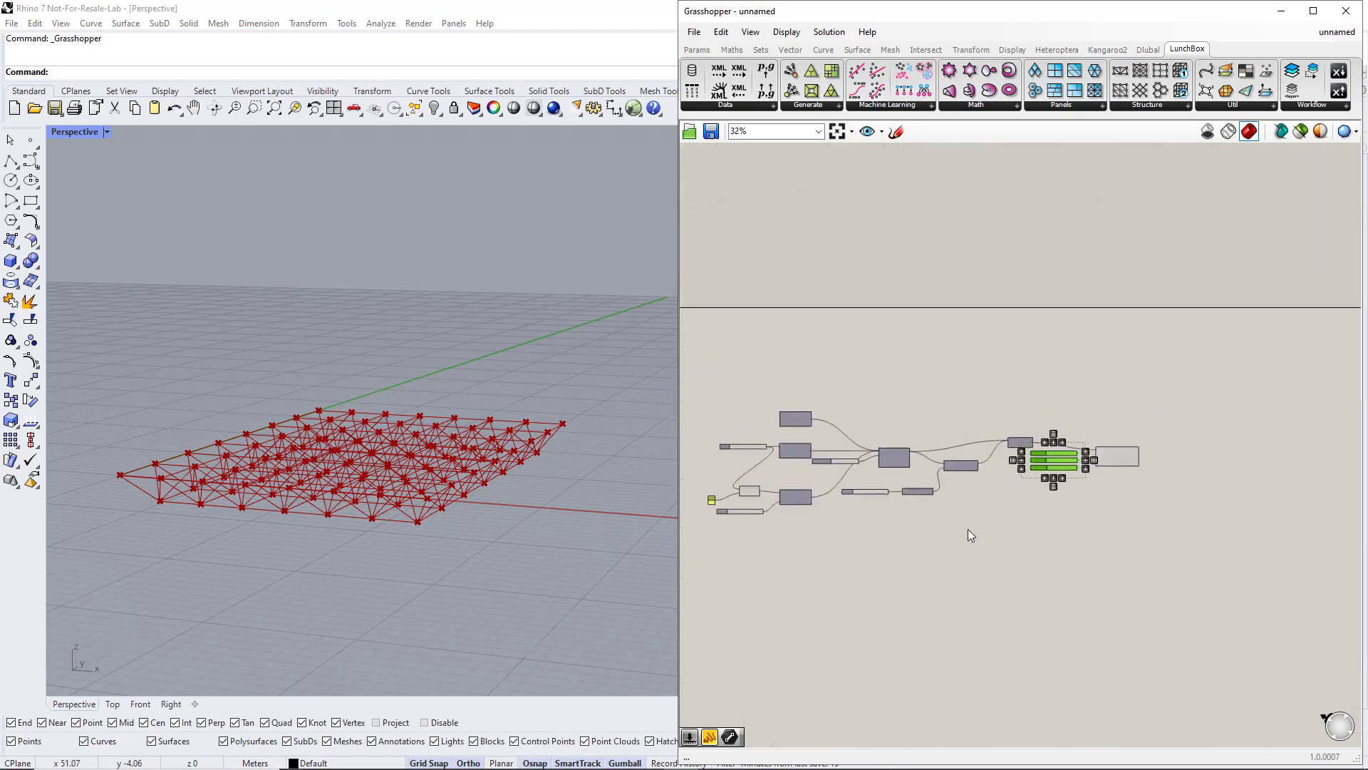
key(ctrl+a)
right_drag(1200, 482, 1260, 484)
drag(1255, 481, 812, 471)
scroll(830, 488, up, 3)
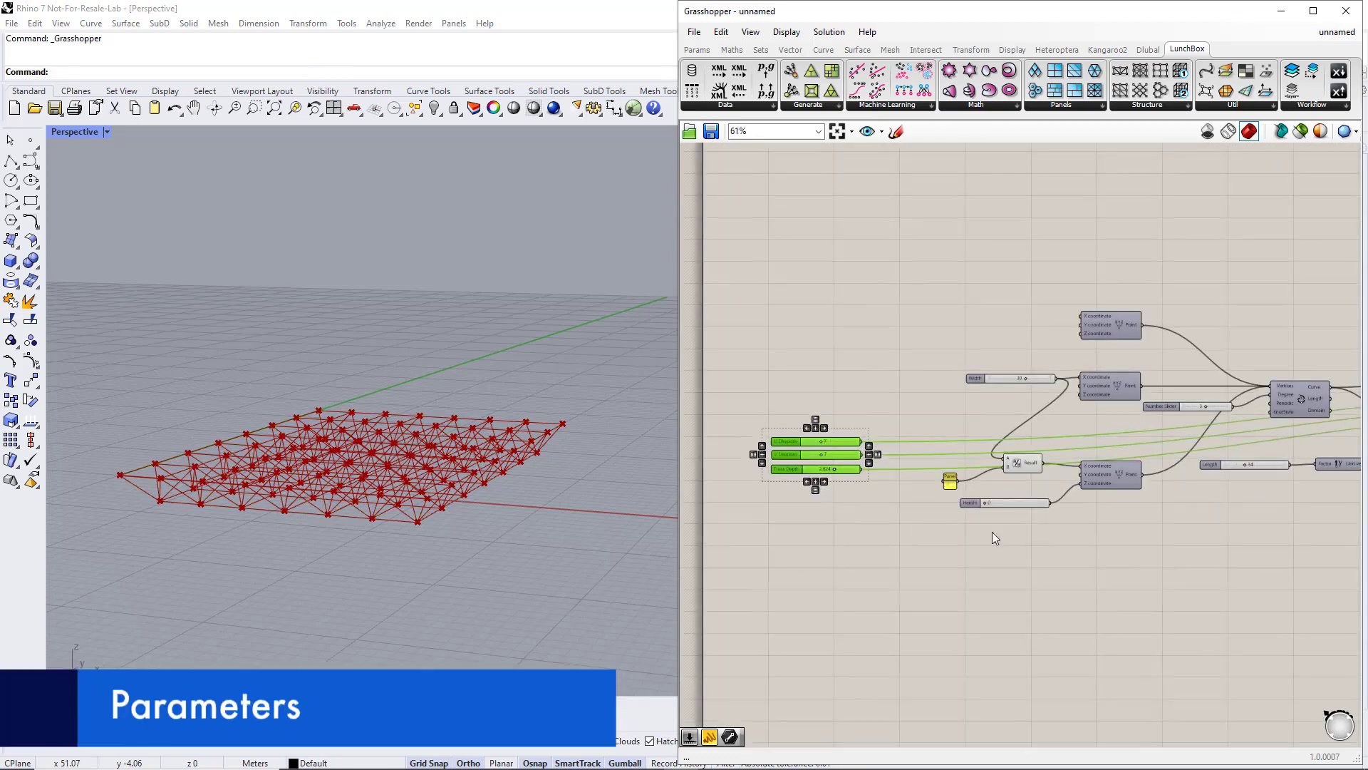
click(1025, 550)
Stack the Length, Width and Height sliders above the U Divisions, V Divisions and Truss Depth sliders.
drag(1204, 464, 782, 409)
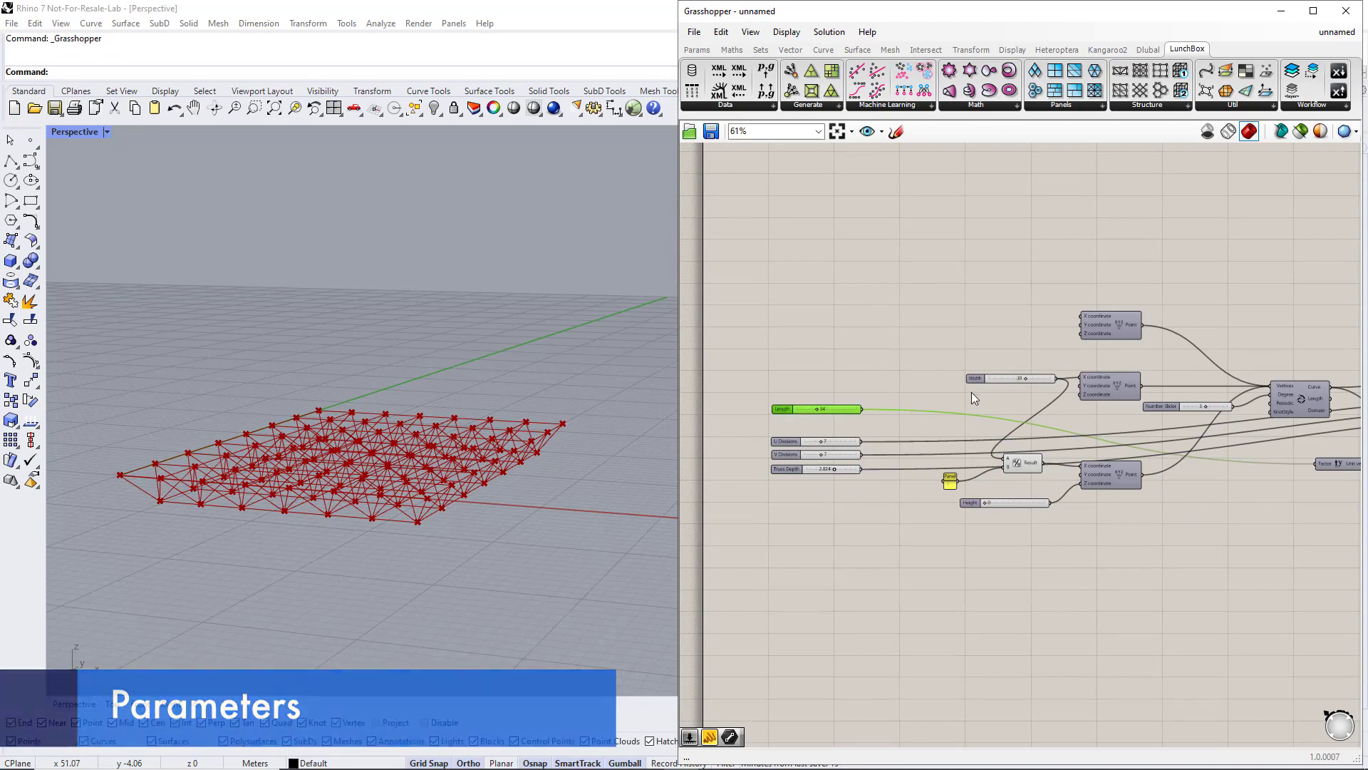
drag(974, 380, 806, 401)
shift+click(822, 406)
drag(974, 502, 783, 426)
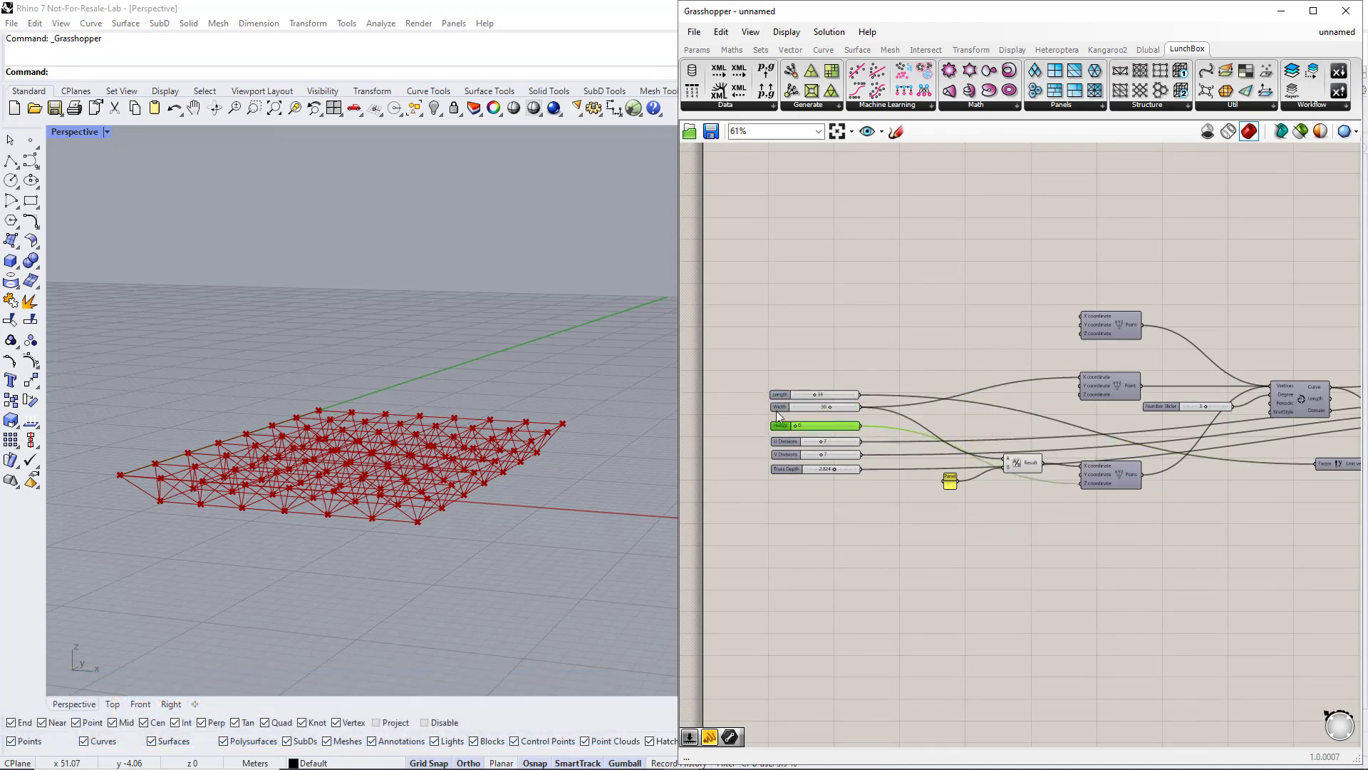
Group the six stacked sliders and name the group Parameters.
drag(745, 354, 896, 518)
key(ctrl+g)
scroll(784, 428, up, 3)
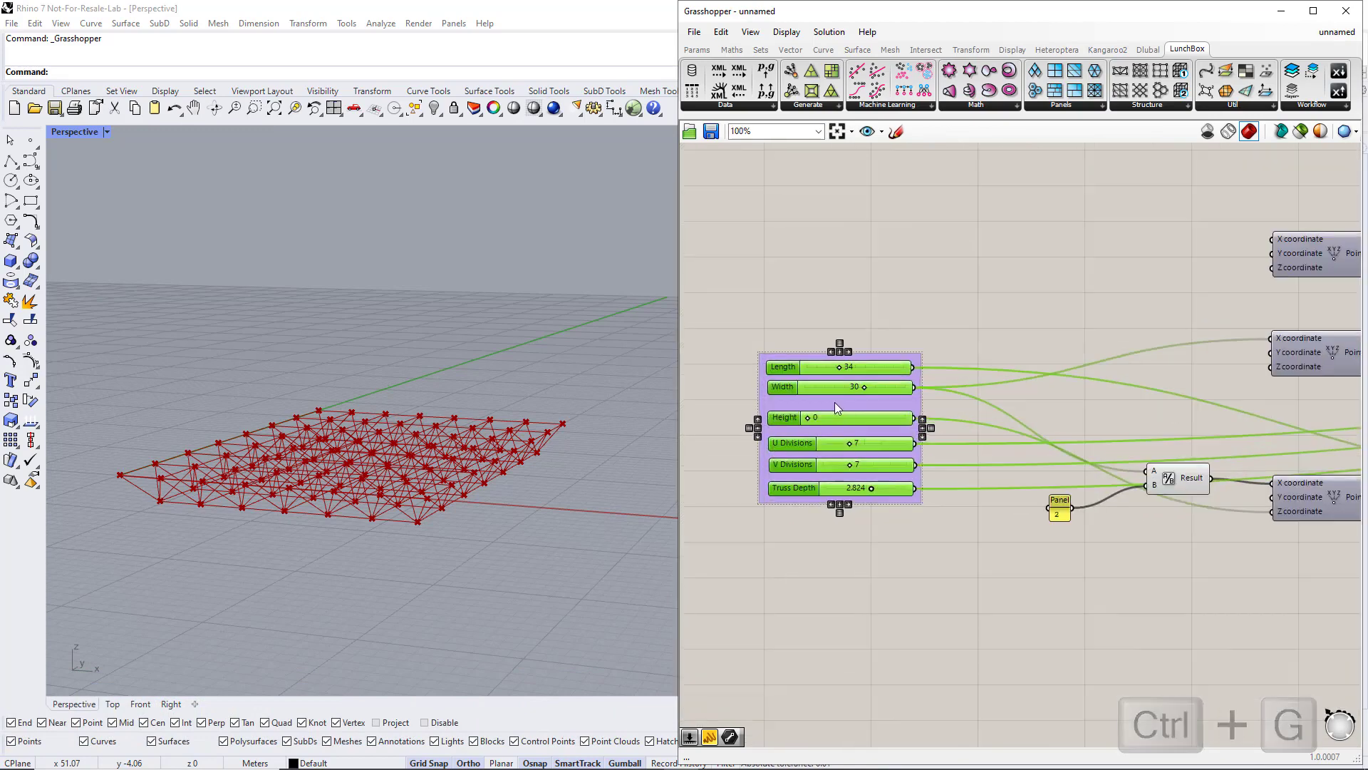
right_click(835, 402)
text(Parameters)
key(Return)
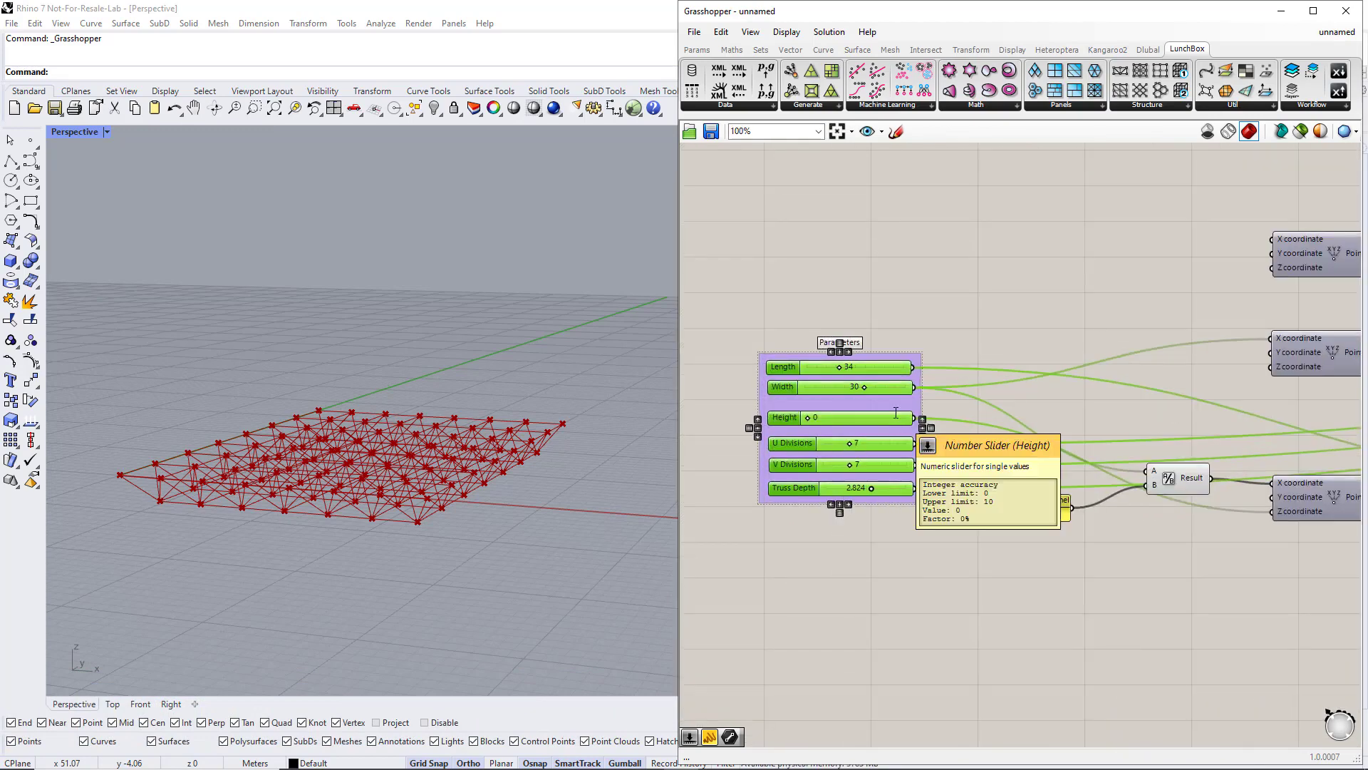
Test the truss with Length 65, Width 36, Height 6, U Divisions 4 and Truss Depth 3.929.
drag(840, 367, 872, 421)
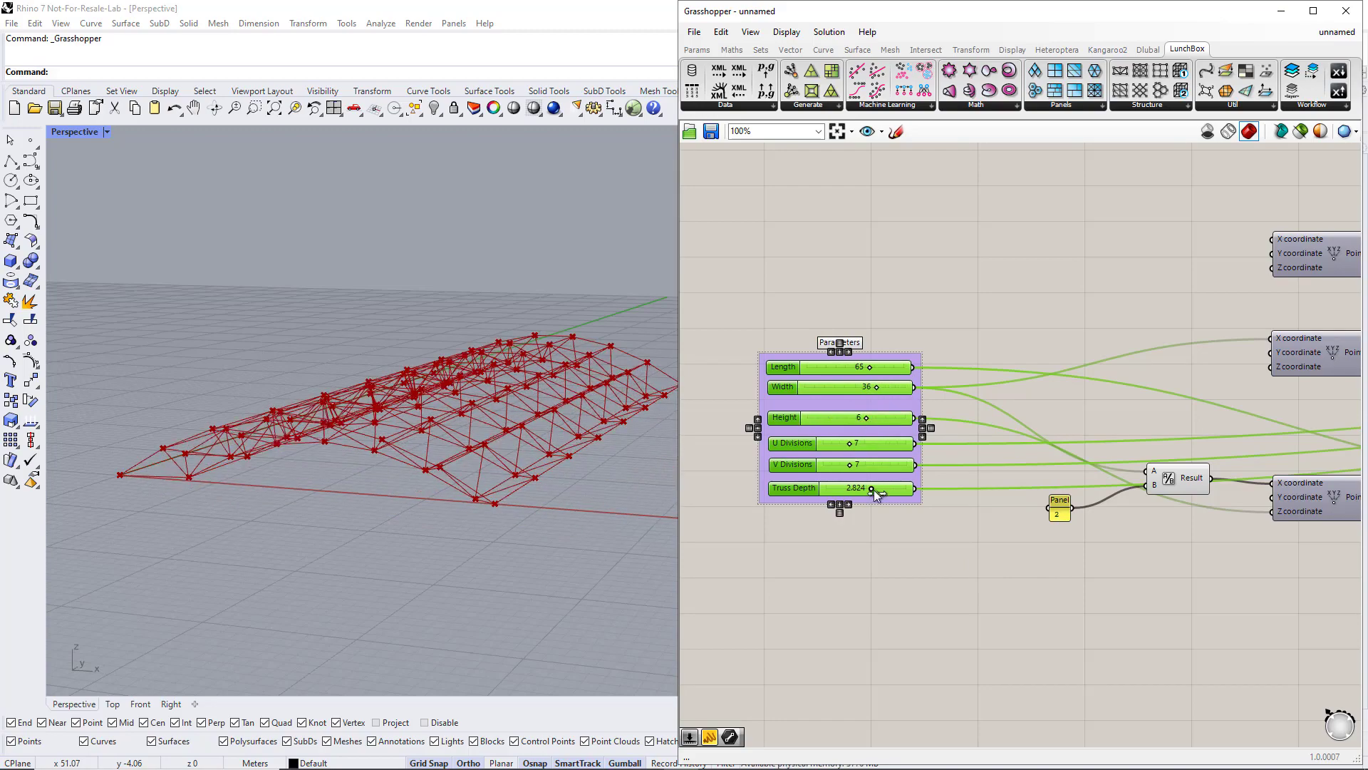
drag(871, 489, 827, 489)
right_drag(442, 542, 510, 539)
mouse_move(849, 465)
mouse_down()
mouse_move(877, 469)
mouse_move(841, 443)
mouse_move(823, 444)
mouse_move(859, 467)
mouse_move(827, 466)
mouse_move(851, 466)
mouse_move(836, 442)
mouse_up()
drag(826, 489, 892, 489)
right_drag(563, 496, 627, 457)
Set both the Length and Width sliders to 20.
double_click(866, 367)
text(20)
key(Return)
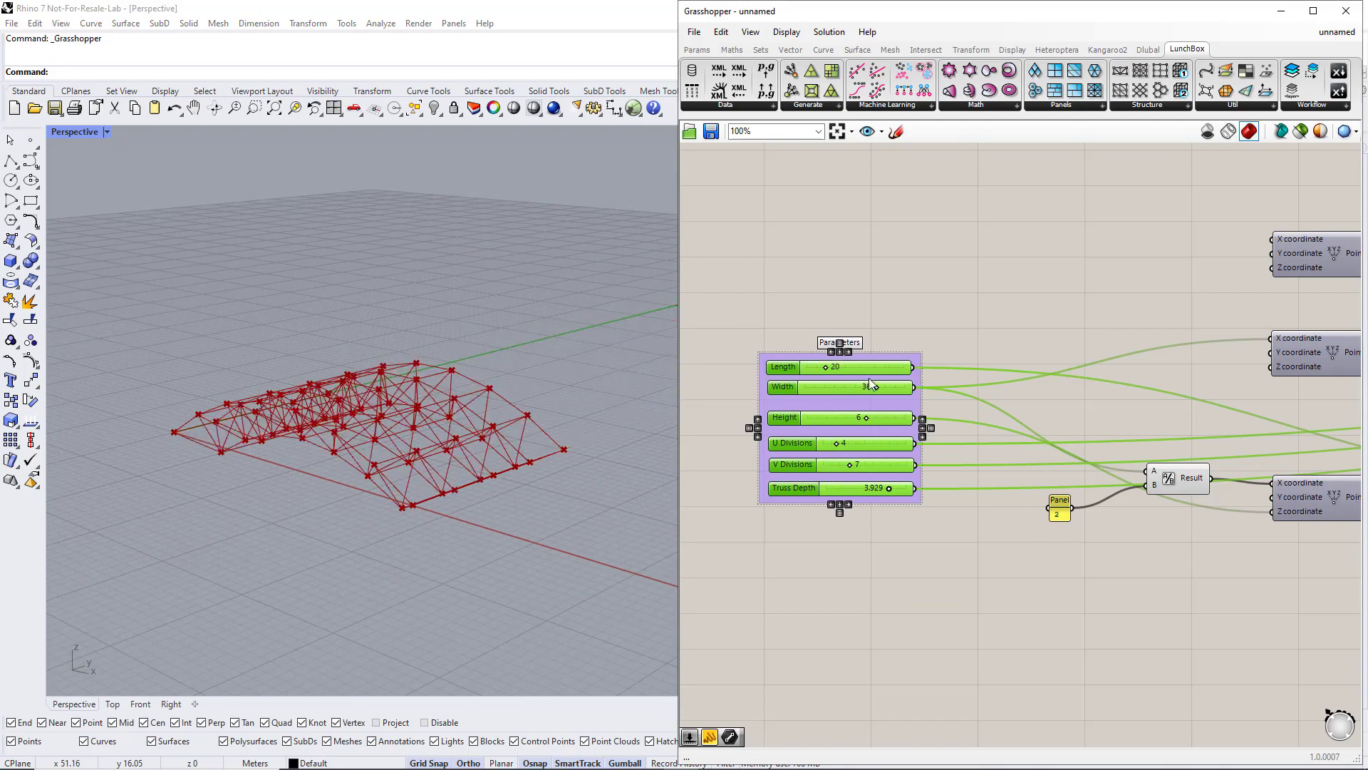
double_click(870, 388)
text(20)
key(Return)
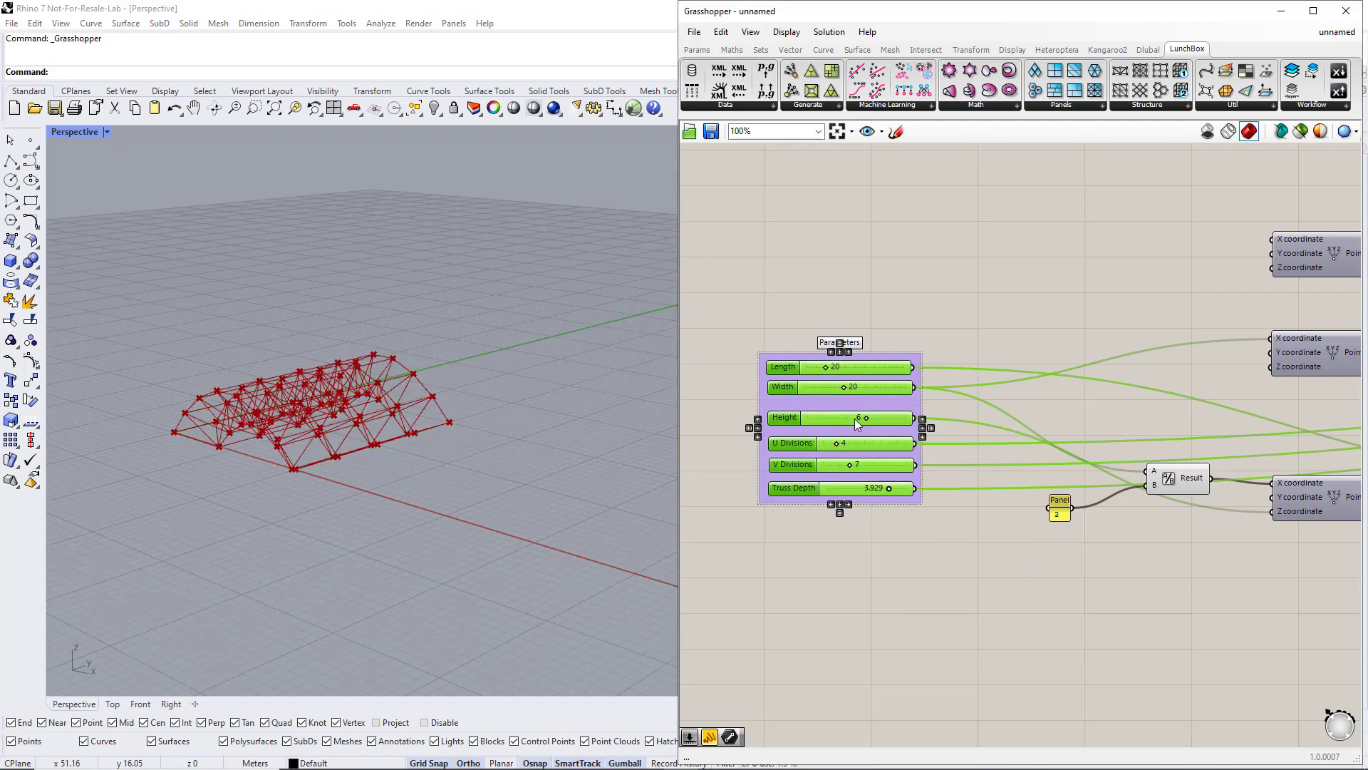
Set Height to 0, U Divisions and V Divisions to 10, and Truss Depth to 1.000.
drag(867, 418, 842, 489)
scroll(289, 496, up, 3)
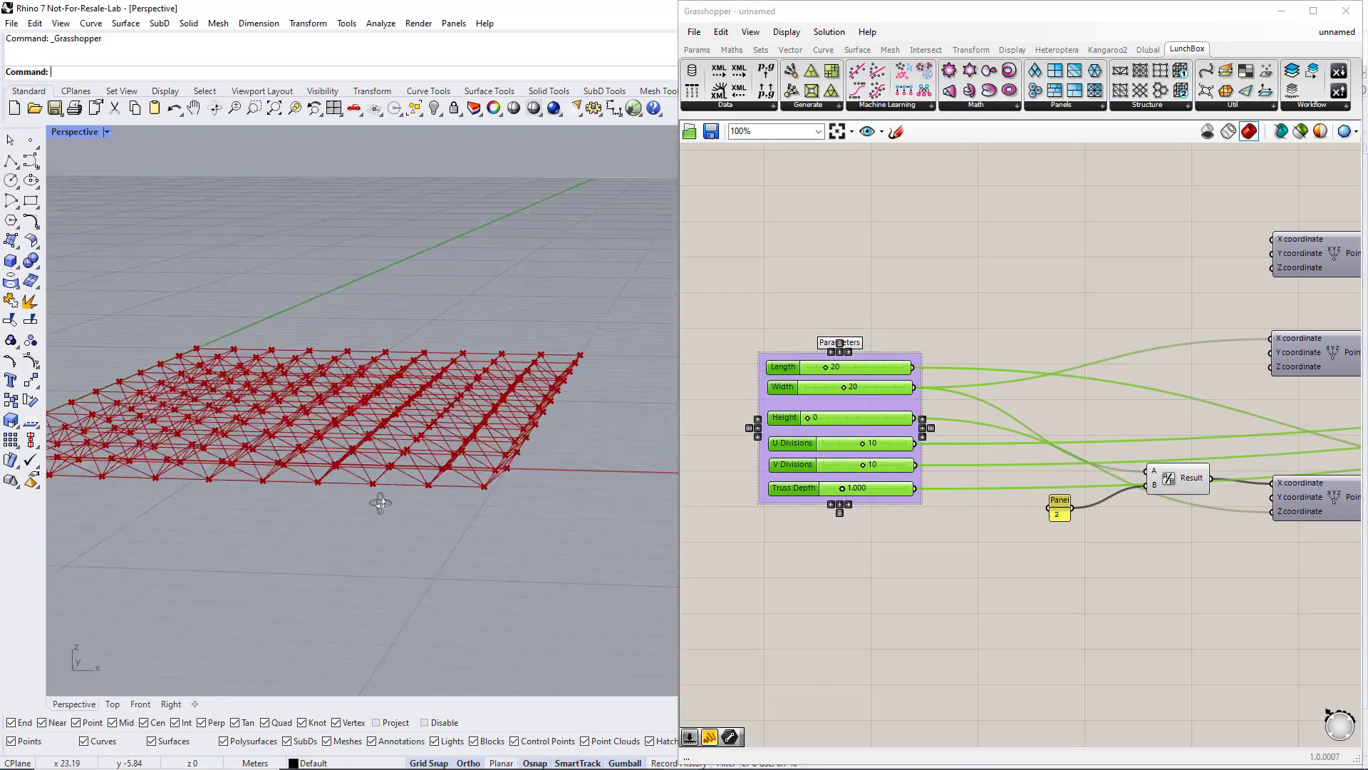
right_drag(383, 502, 397, 525)
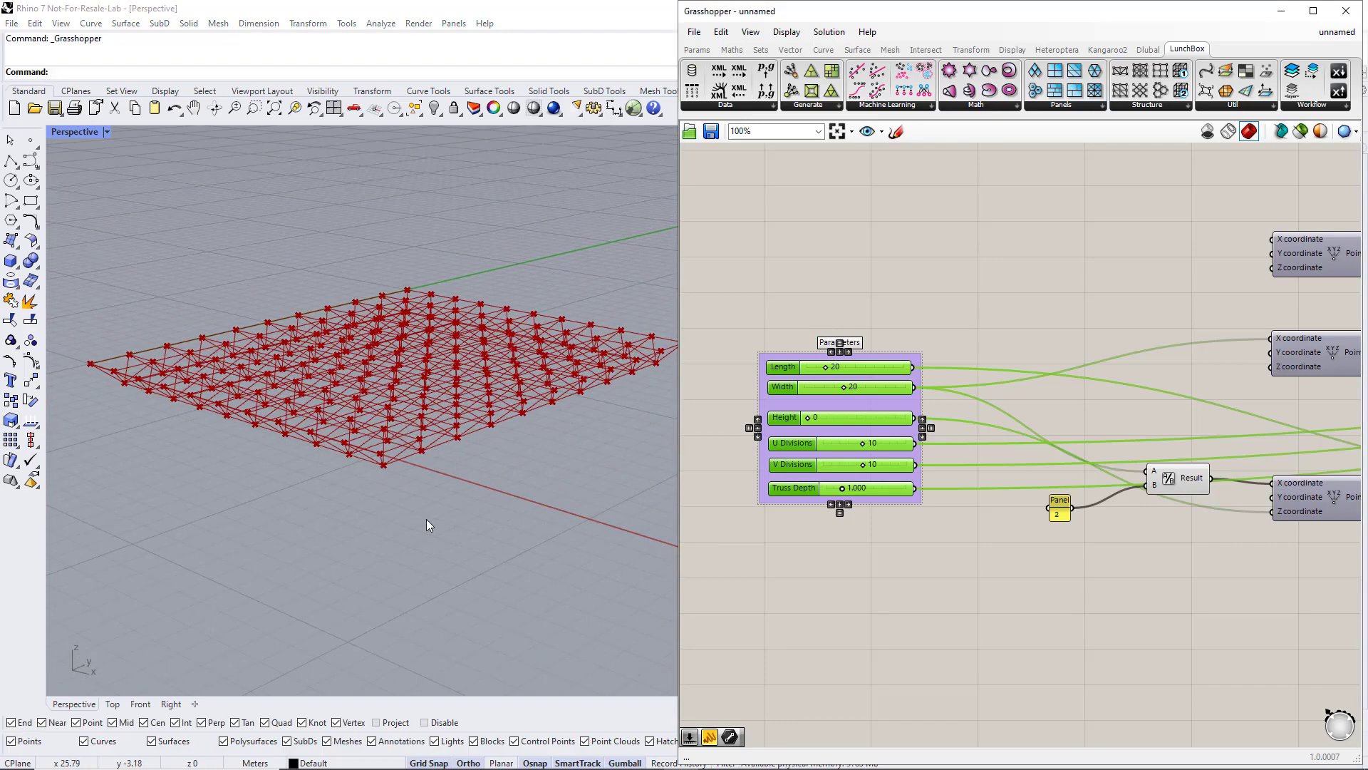
Add a Line parameter beside the space truss and connect the first Primary Lines output to it.
right_drag(1245, 570, 705, 568)
right_drag(1215, 574, 813, 580)
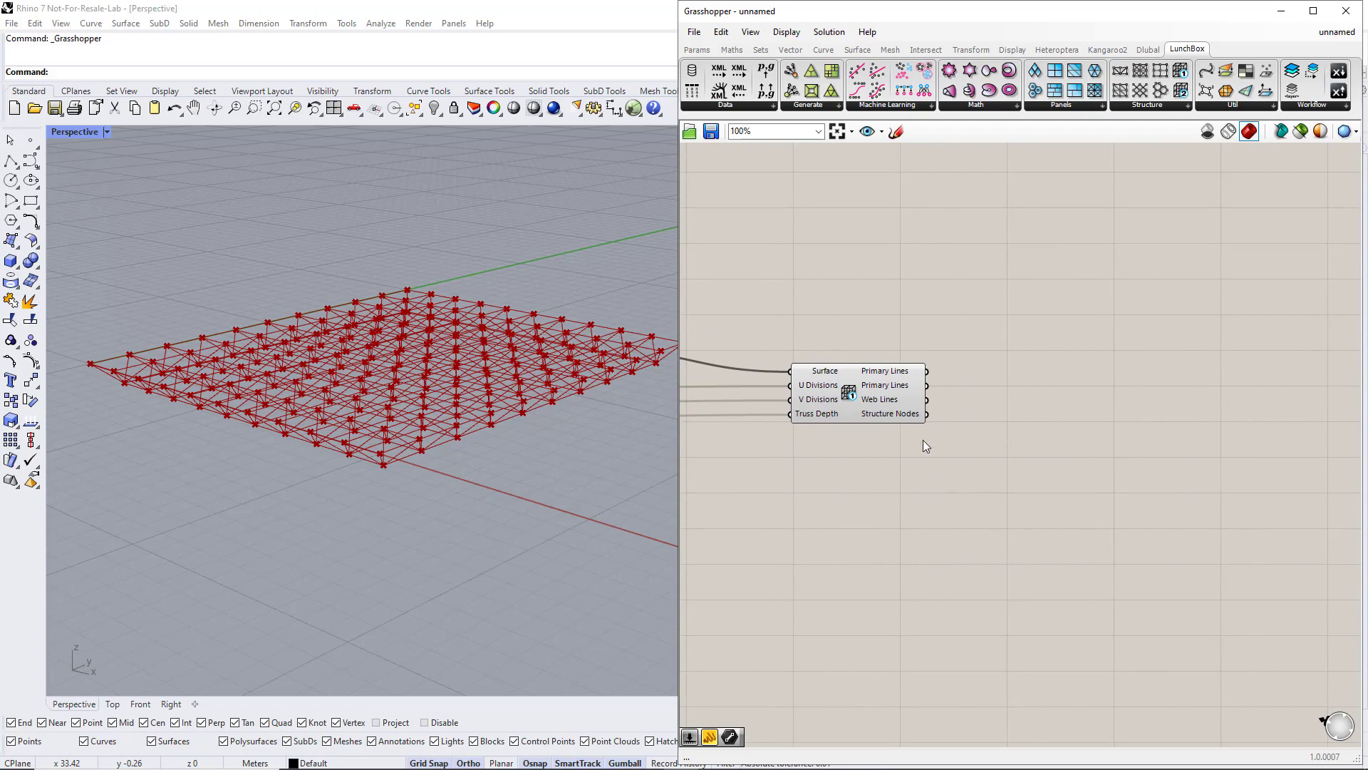
click(697, 49)
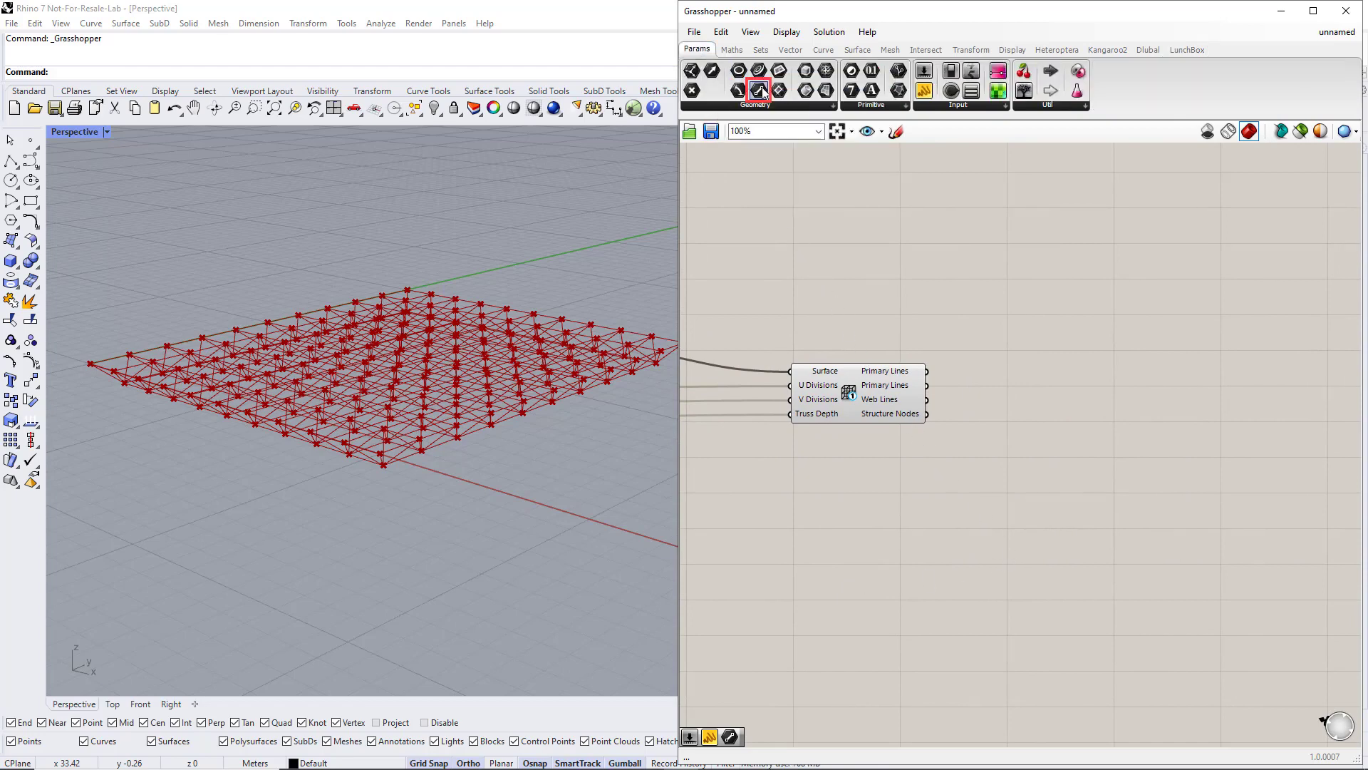
drag(761, 91, 975, 306)
drag(1039, 336, 1051, 326)
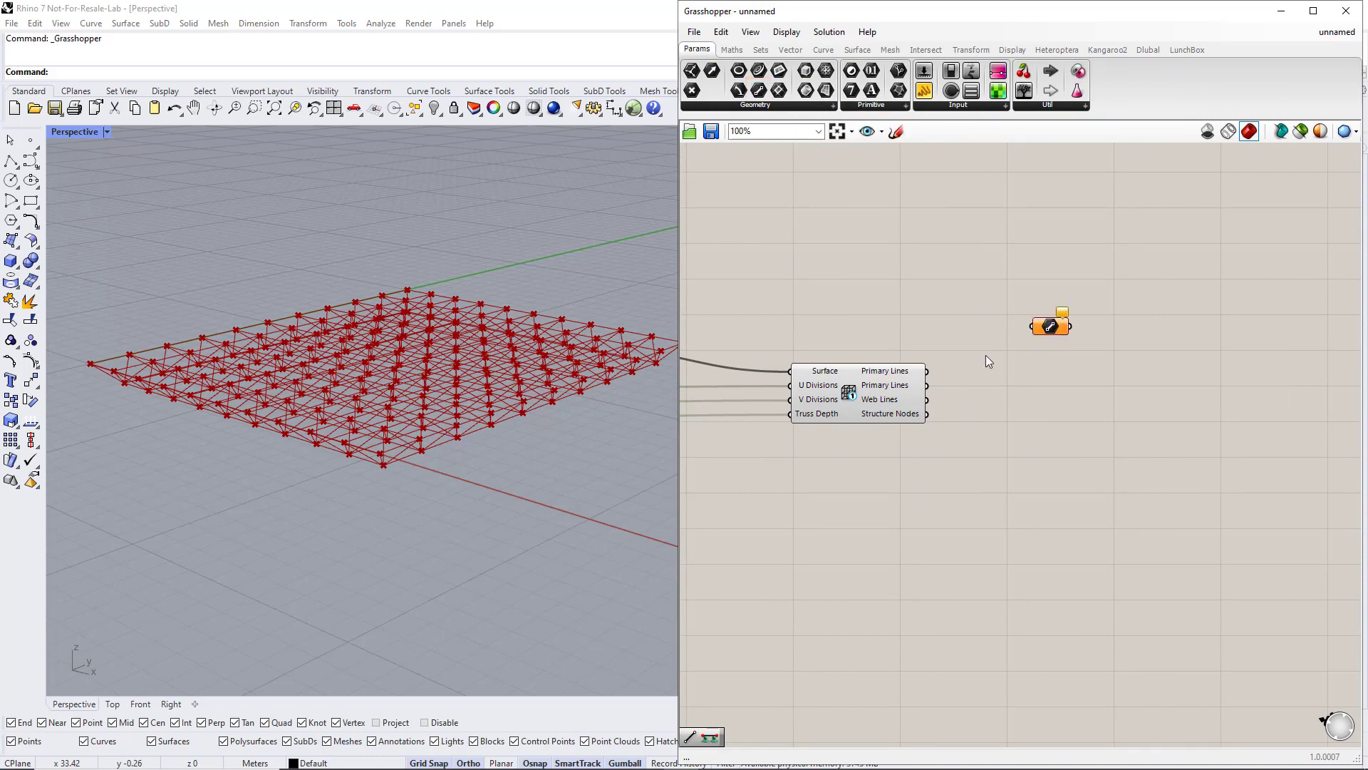
drag(930, 371, 1032, 326)
right_drag(542, 492, 541, 549)
Duplicate the Line parameter twice, connecting the copies to the space truss's second Primary Lines output and its Web Lines output.
alt+drag(1059, 332, 1058, 380)
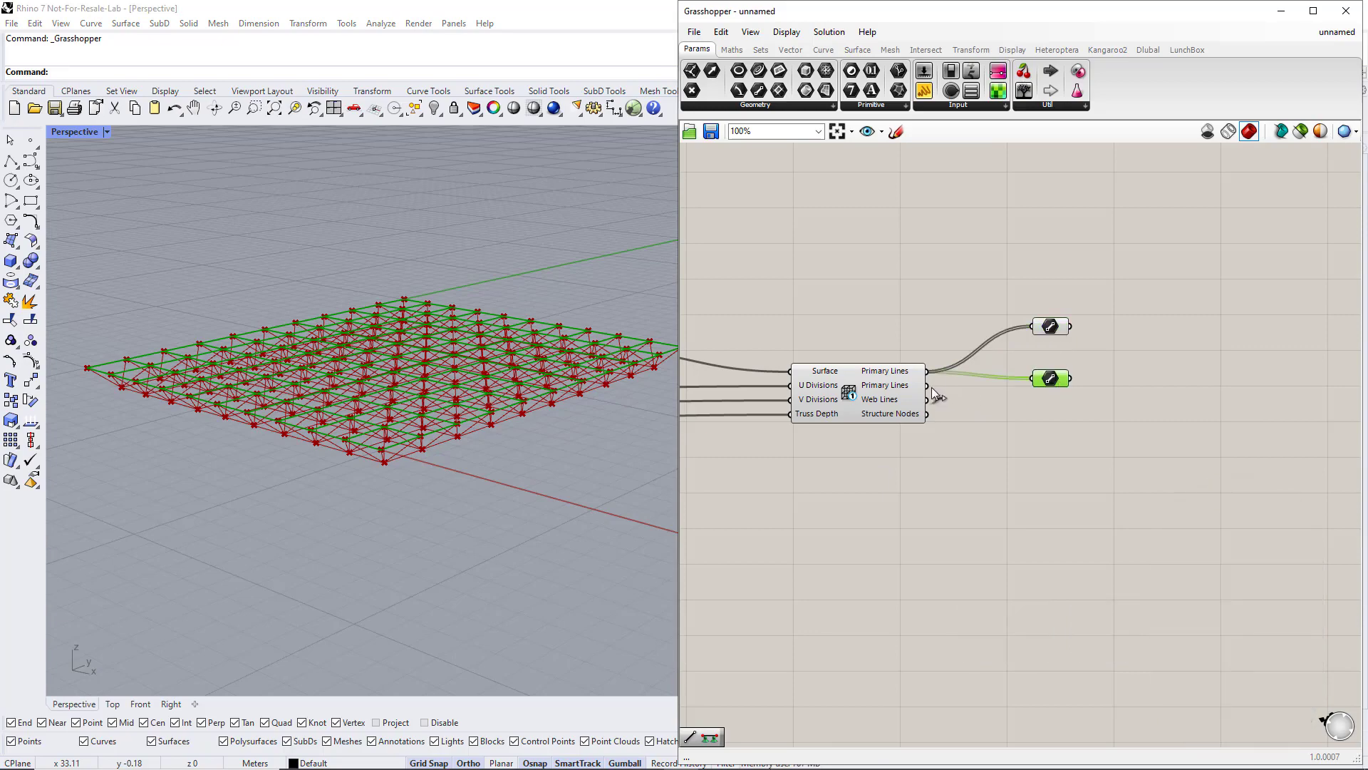
drag(928, 385, 1044, 382)
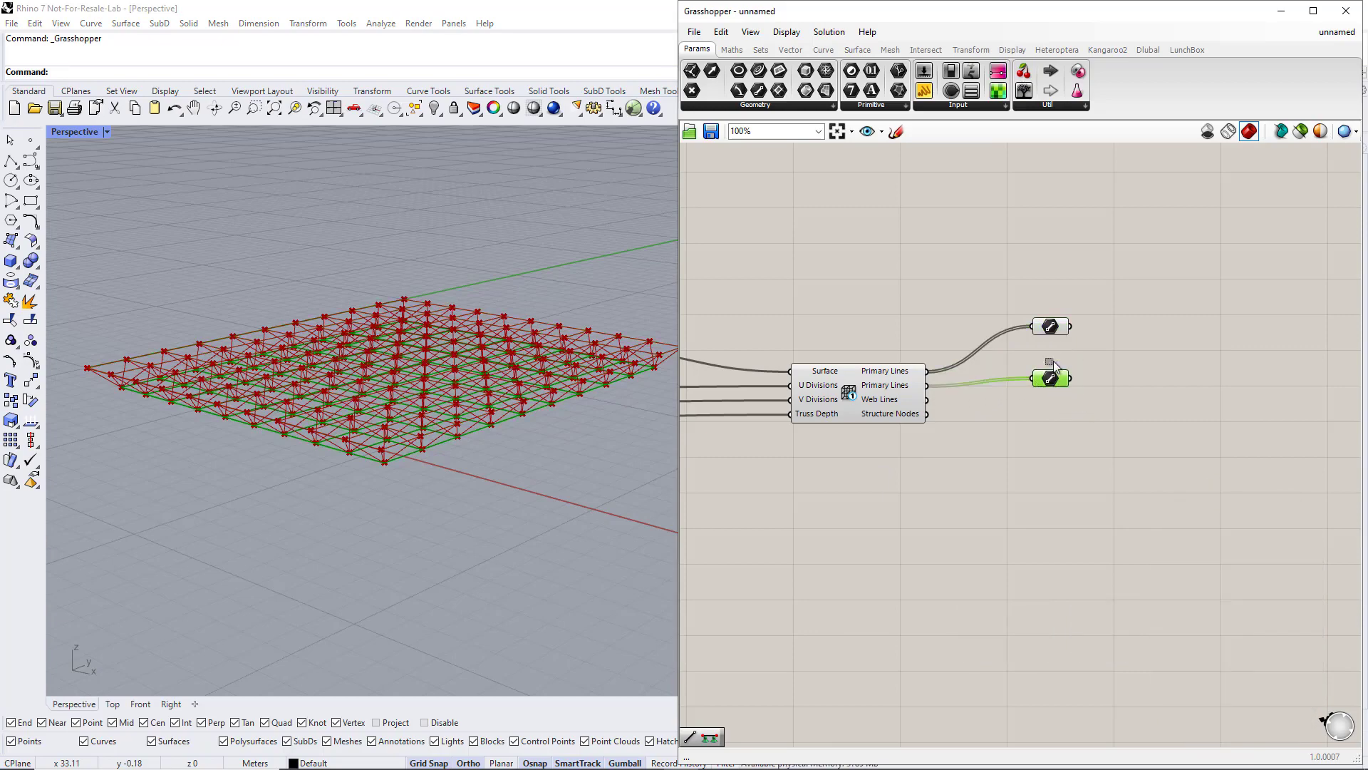
mouse_move(456, 499)
right_down()
mouse_move(467, 513)
mouse_move(510, 495)
mouse_move(449, 504)
right_up()
alt+drag(1050, 379, 1053, 445)
drag(928, 399, 1033, 438)
right_drag(428, 563, 458, 549)
click(947, 541)
Add the Dlubal RFEM 6 Member component in the empty canvas area beyond the three Line parameters.
right_drag(1209, 455, 993, 480)
right_drag(1177, 462, 1104, 462)
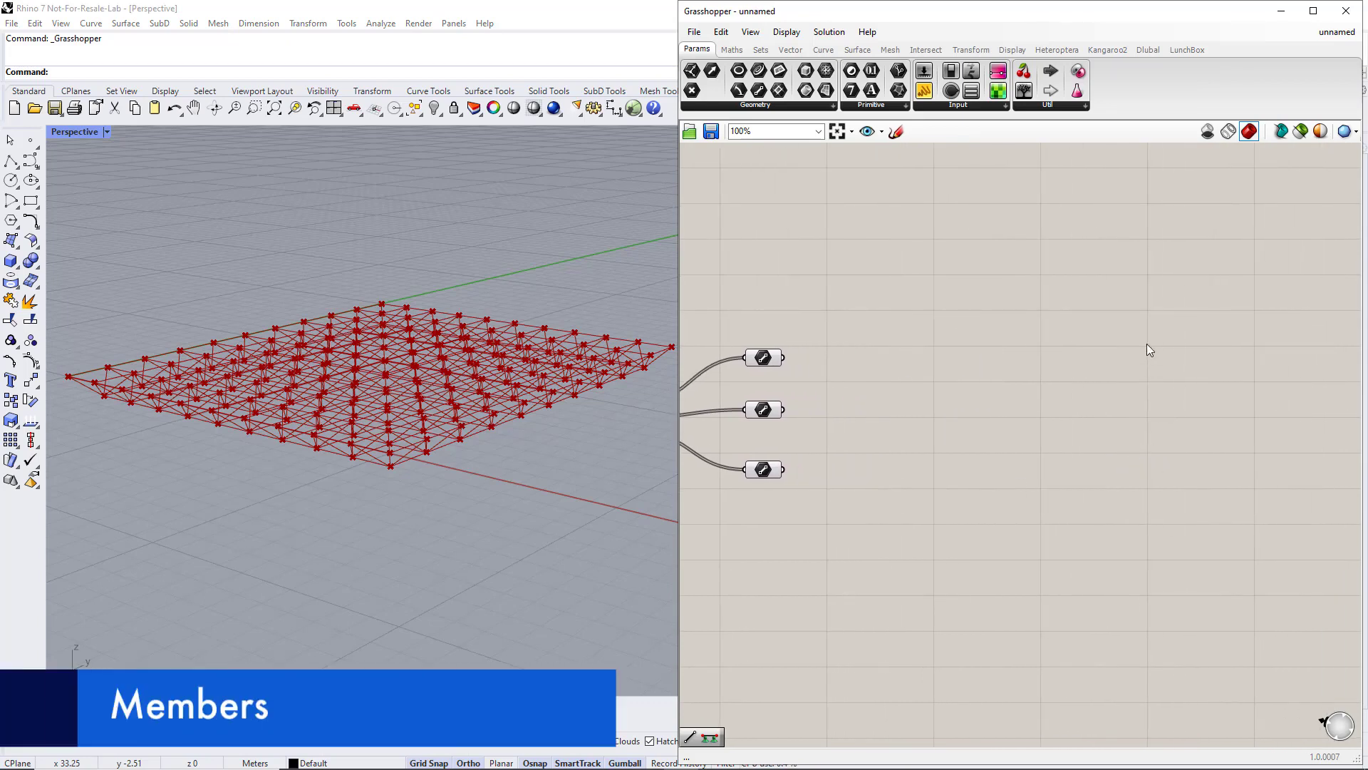
click(1148, 50)
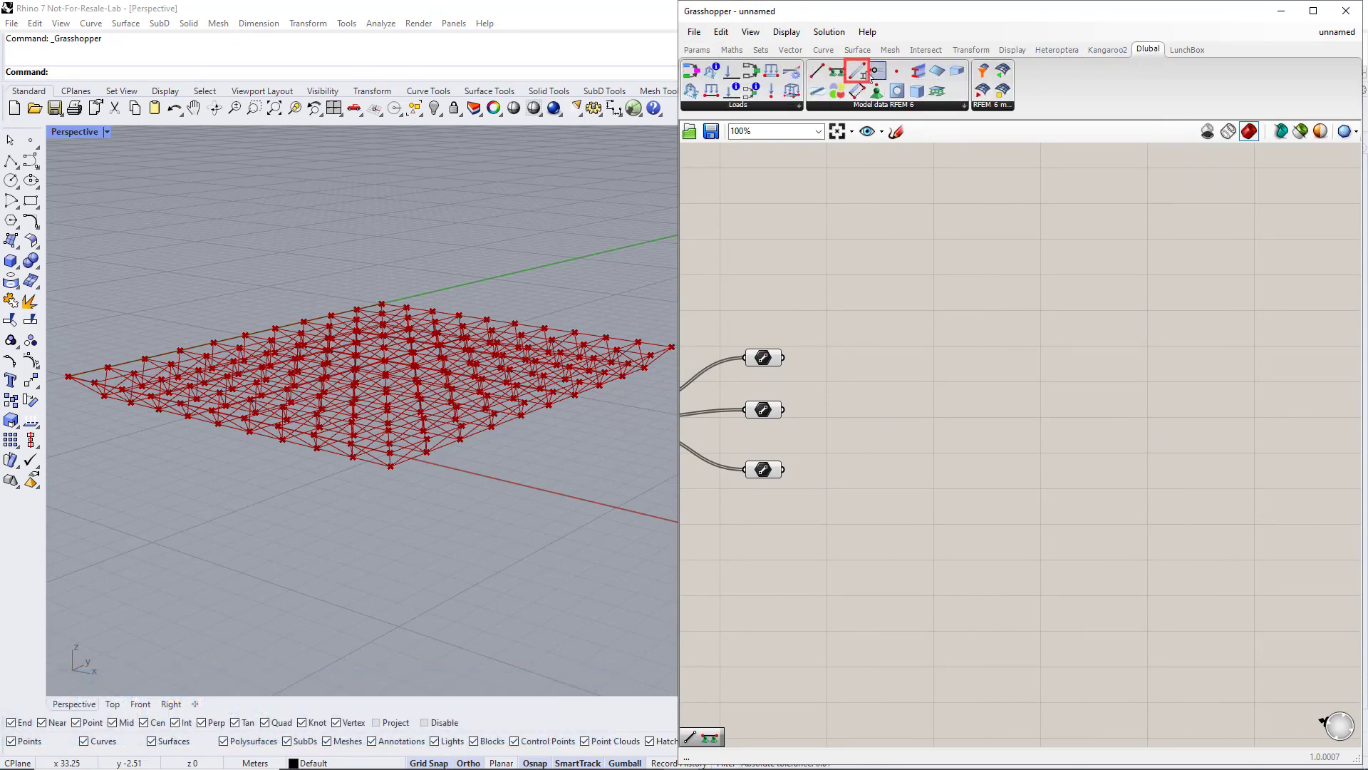
drag(858, 73, 1005, 258)
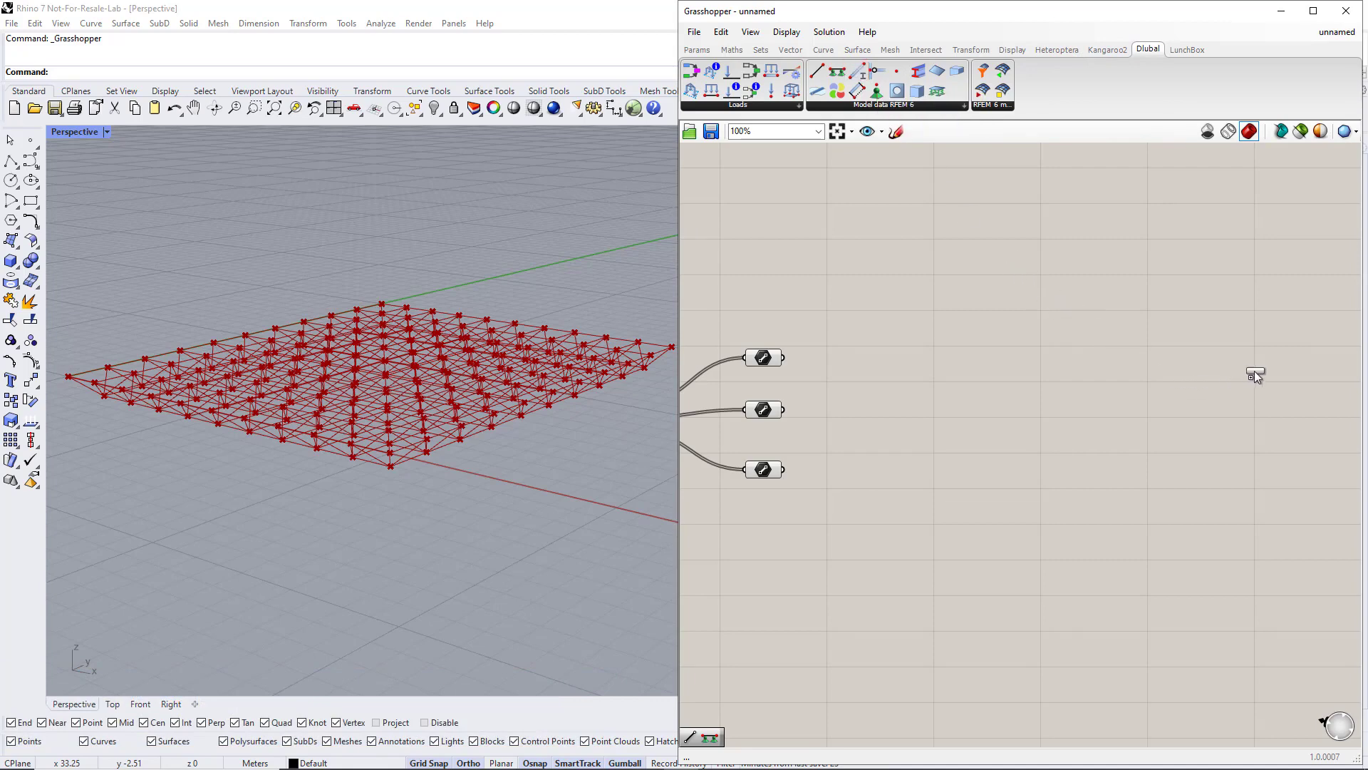
drag(1256, 376, 1253, 372)
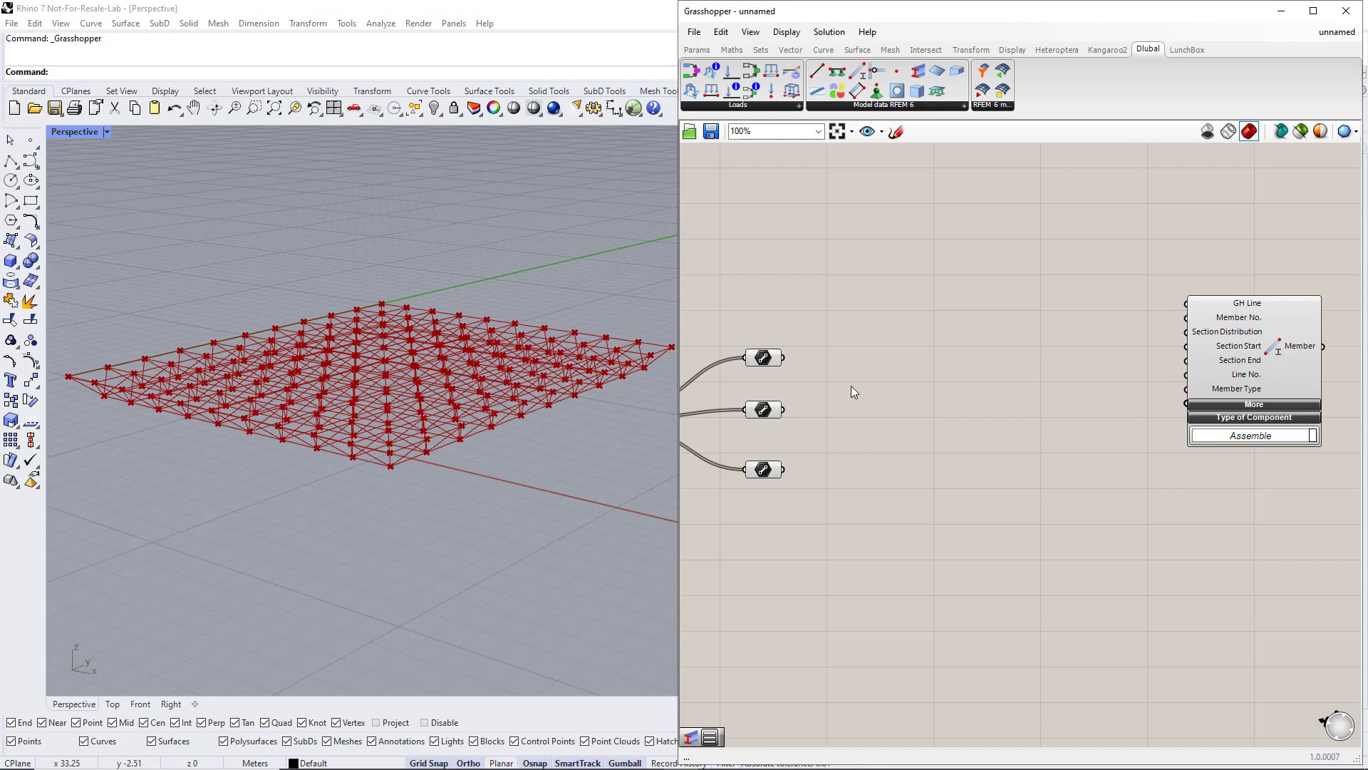
Connect the first two Line parameters to the Member component's GH Line input and move the Member clear of them.
drag(784, 357, 1187, 304)
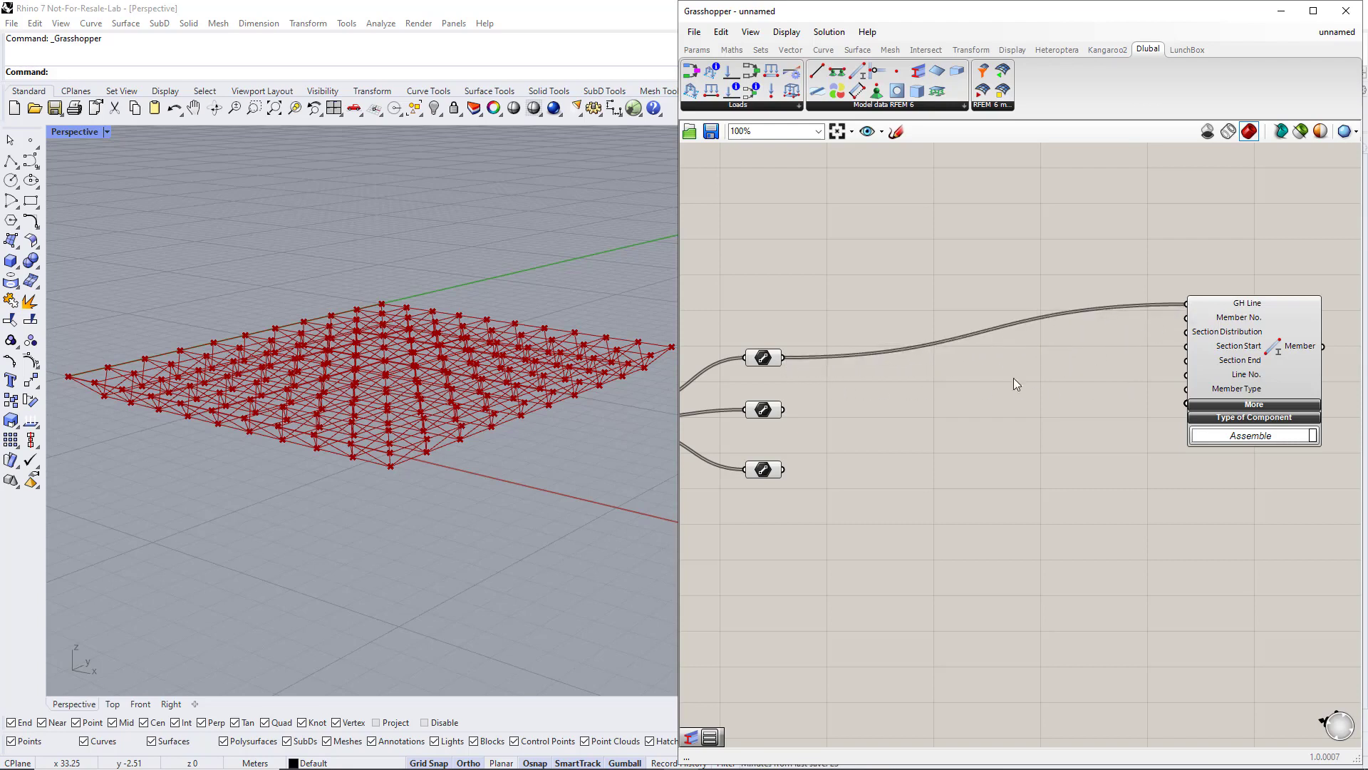
shift+drag(784, 410, 1186, 318)
drag(1260, 339, 1305, 387)
right_drag(1173, 456, 1128, 480)
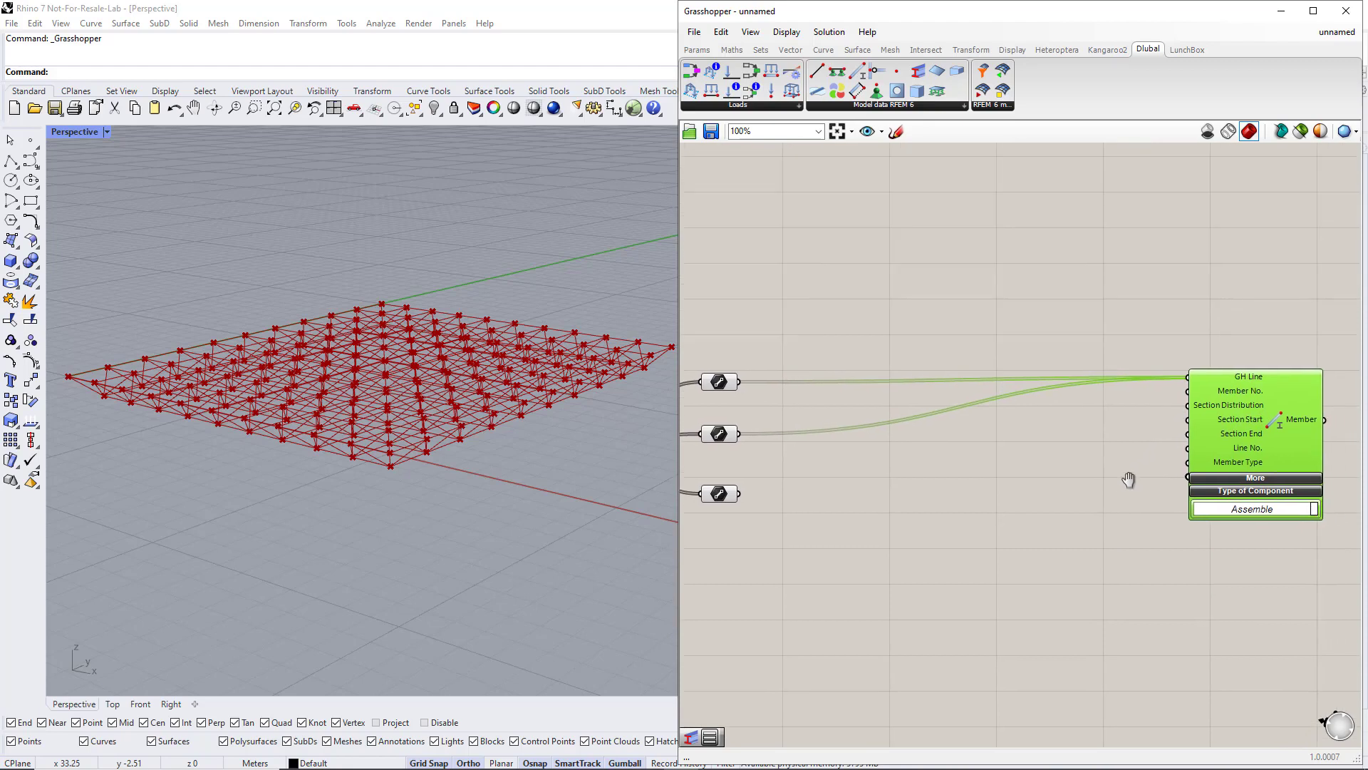
click(1134, 465)
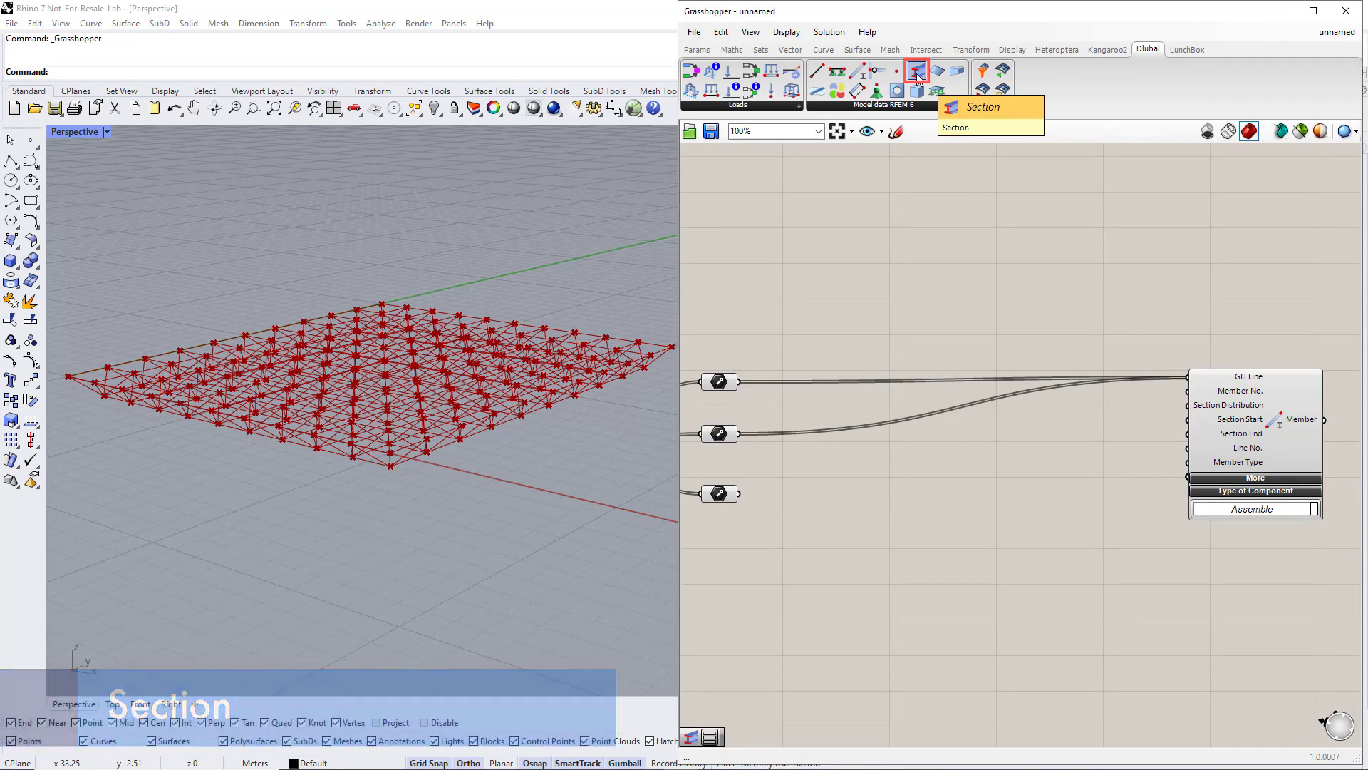
Add the Dlubal Section component above the Member and connect a number slider with value 1 to its Section No. input.
drag(918, 75, 1046, 277)
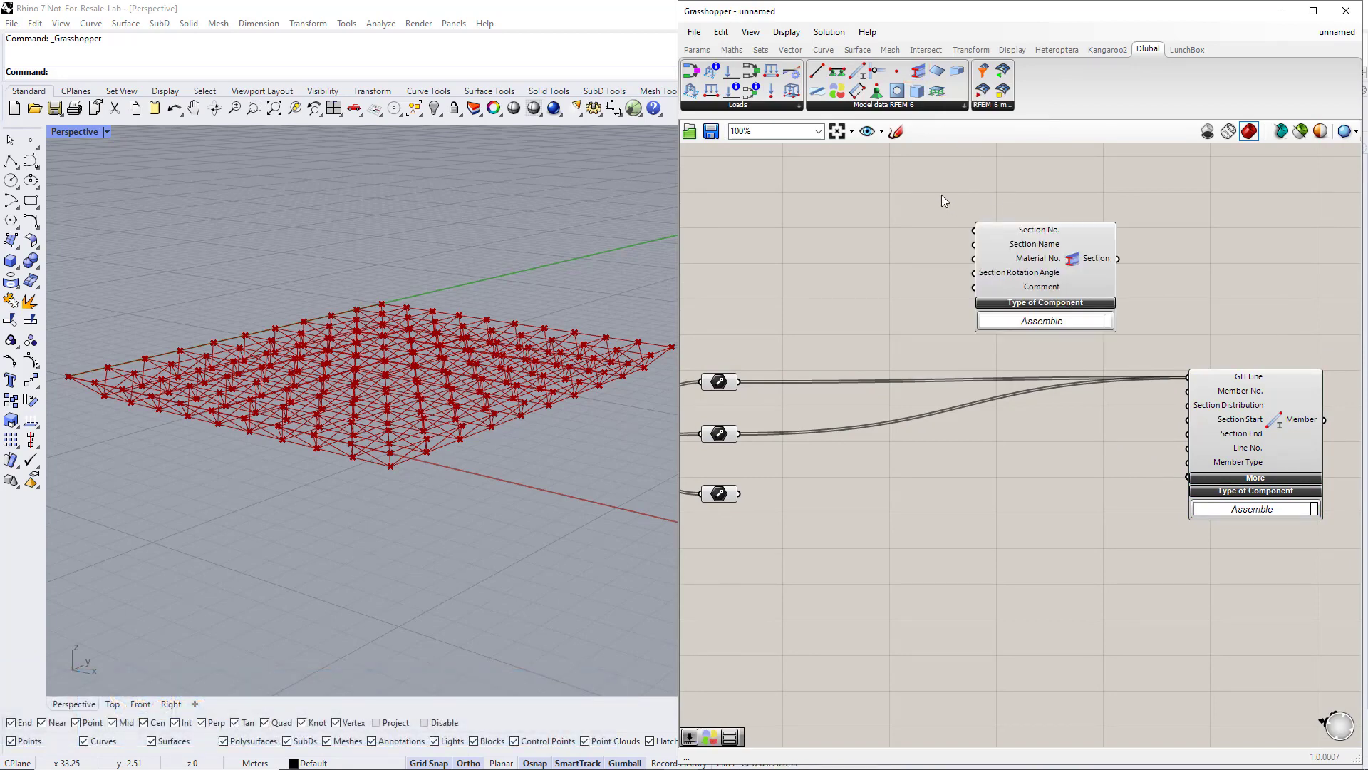
double_click(888, 180)
text(1)
key(Return)
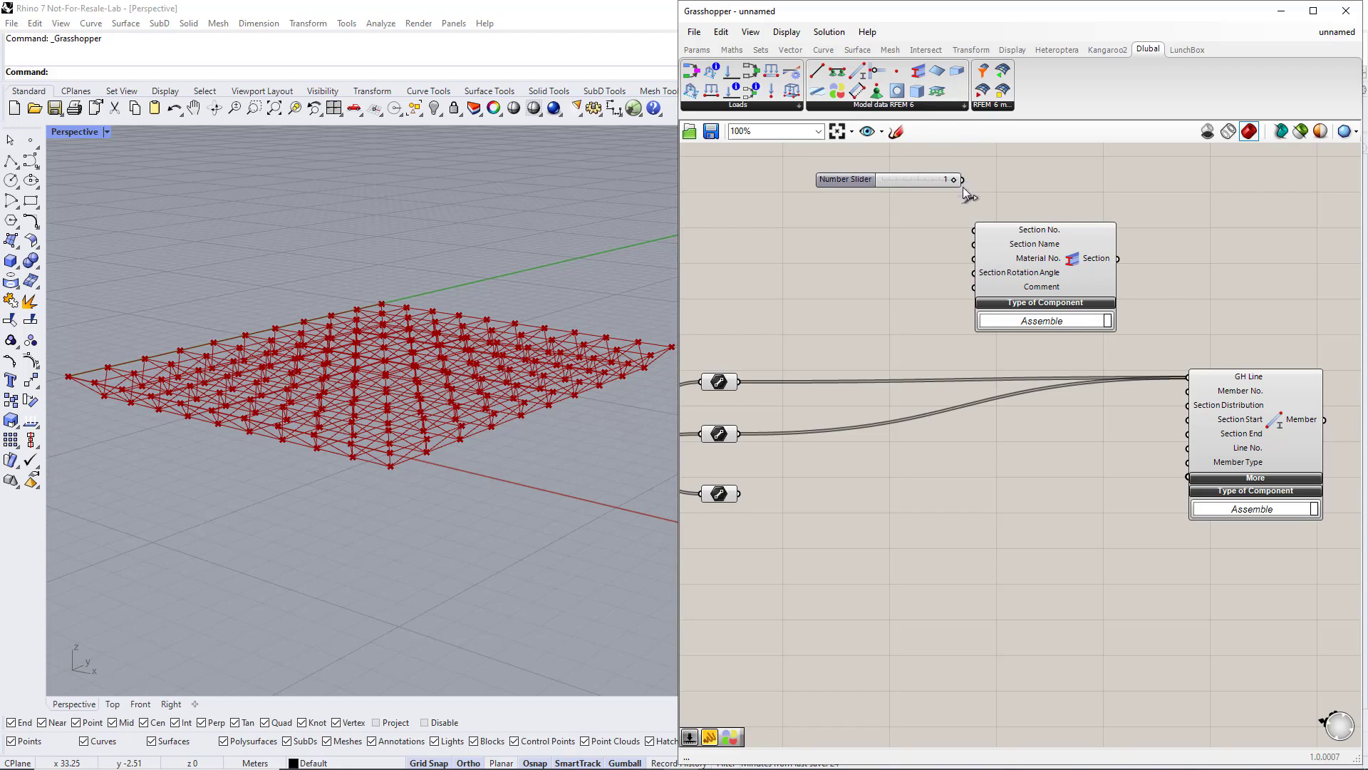
drag(962, 180, 1059, 250)
drag(1240, 437, 1265, 442)
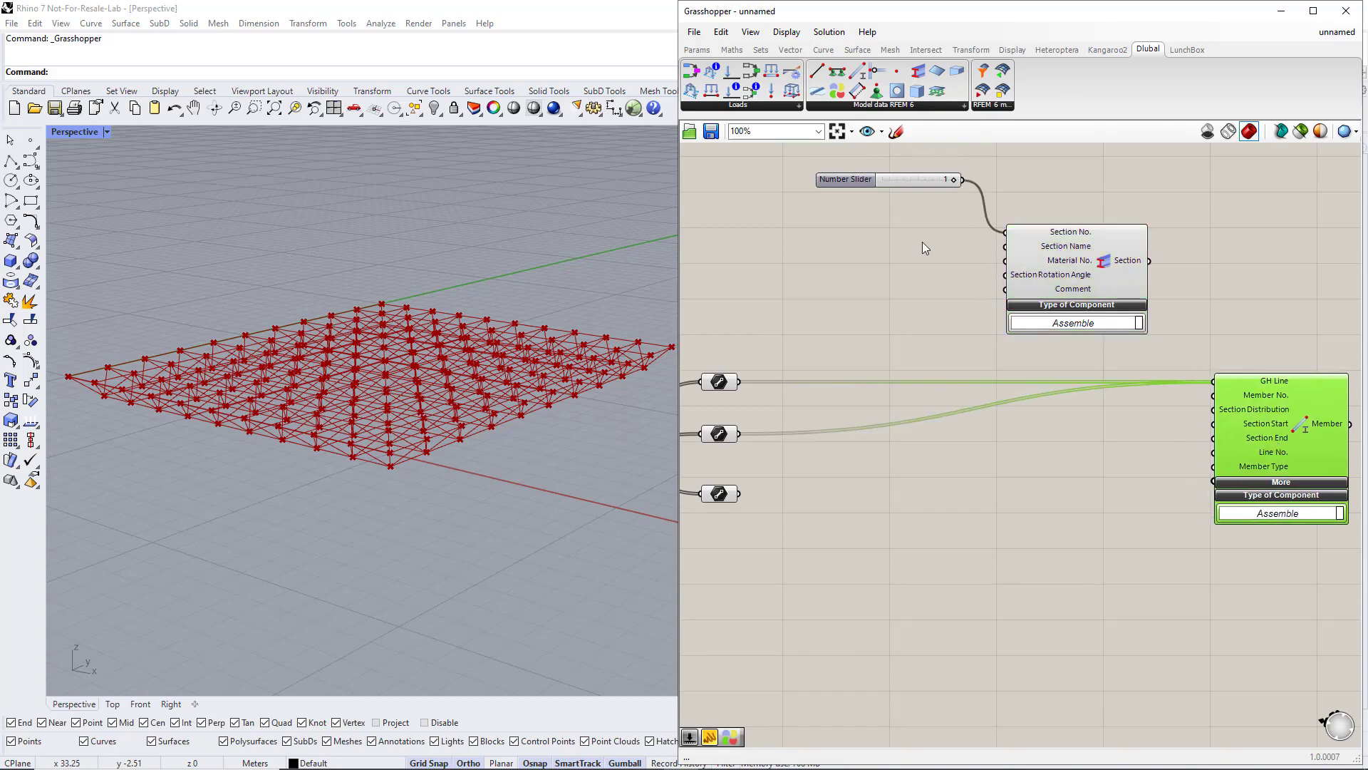
Add a panel containing CHS 82.5x5 and connect it to the Section component's Section Name input.
click(908, 229)
double_click(908, 228)
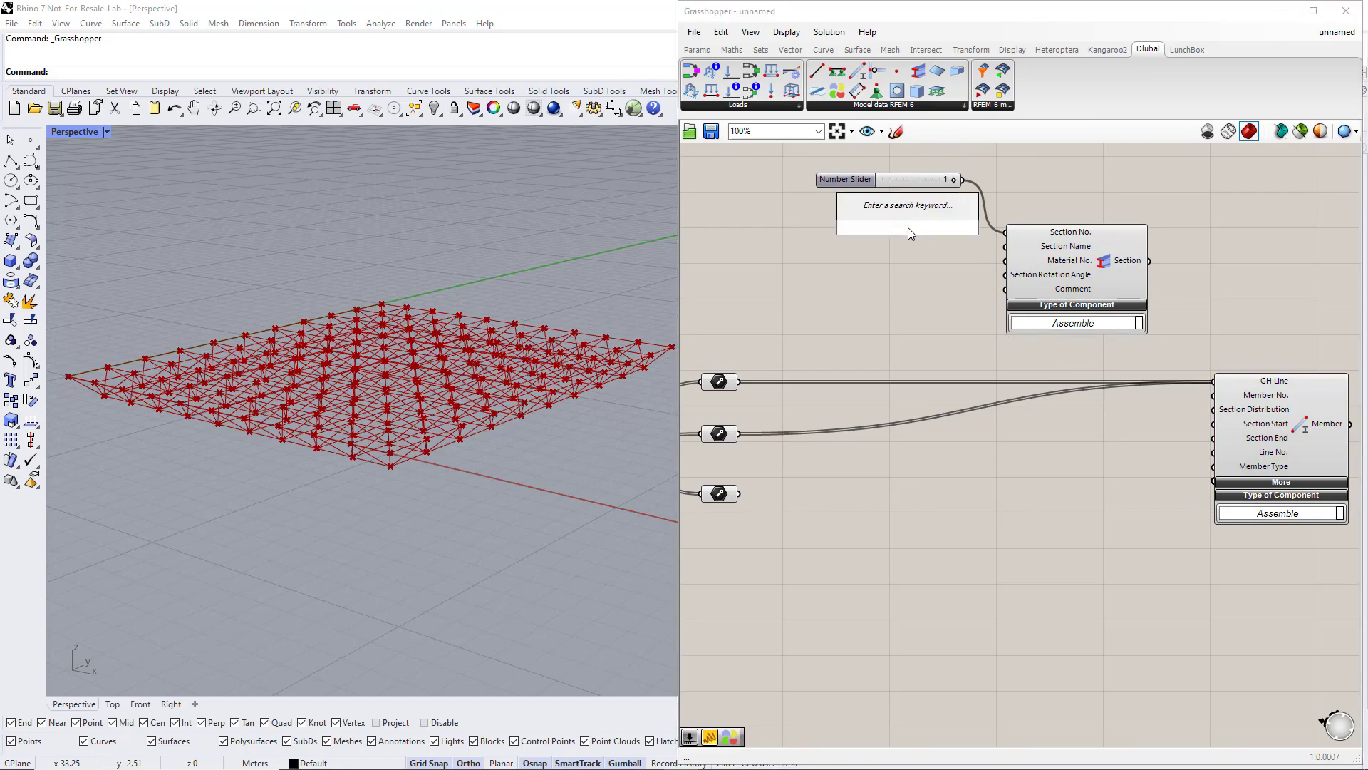
text(//)
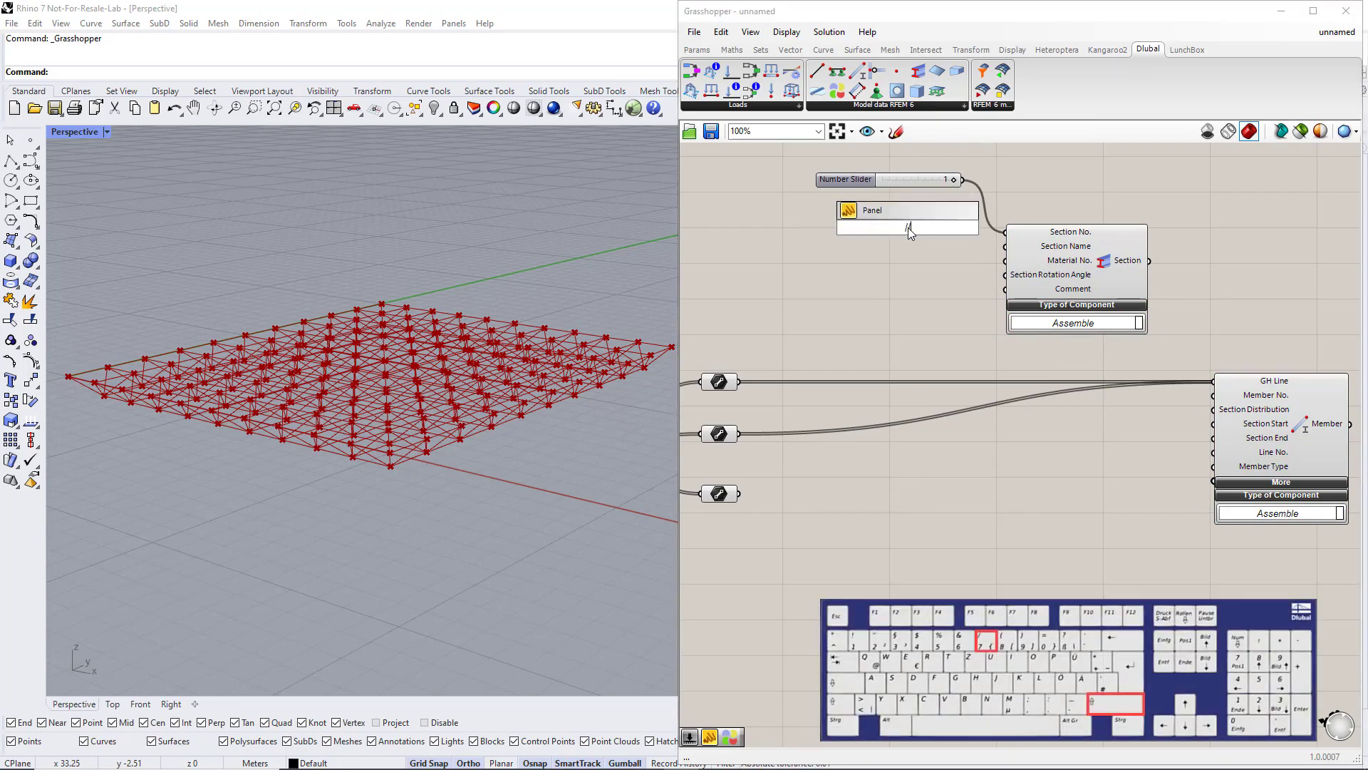
text(CHS 82.)
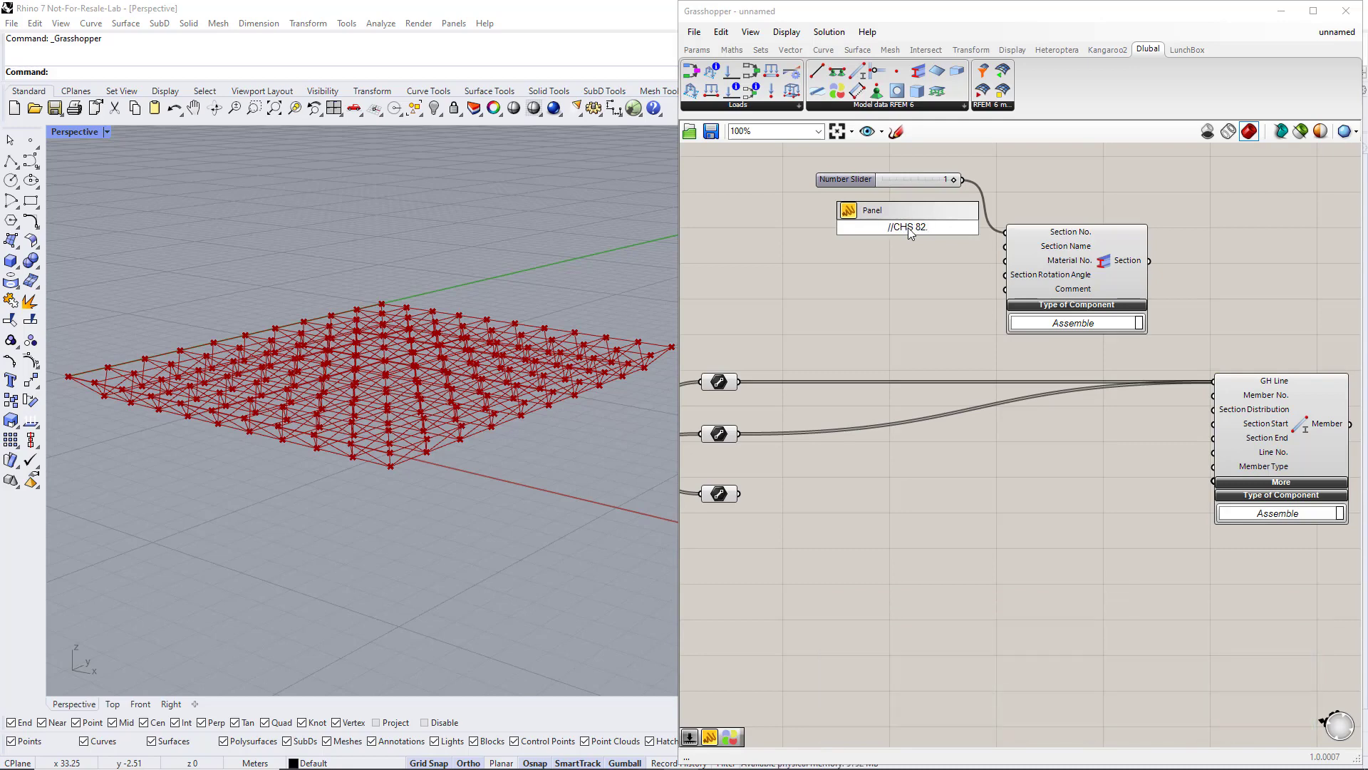
text(5x5)
key(Return)
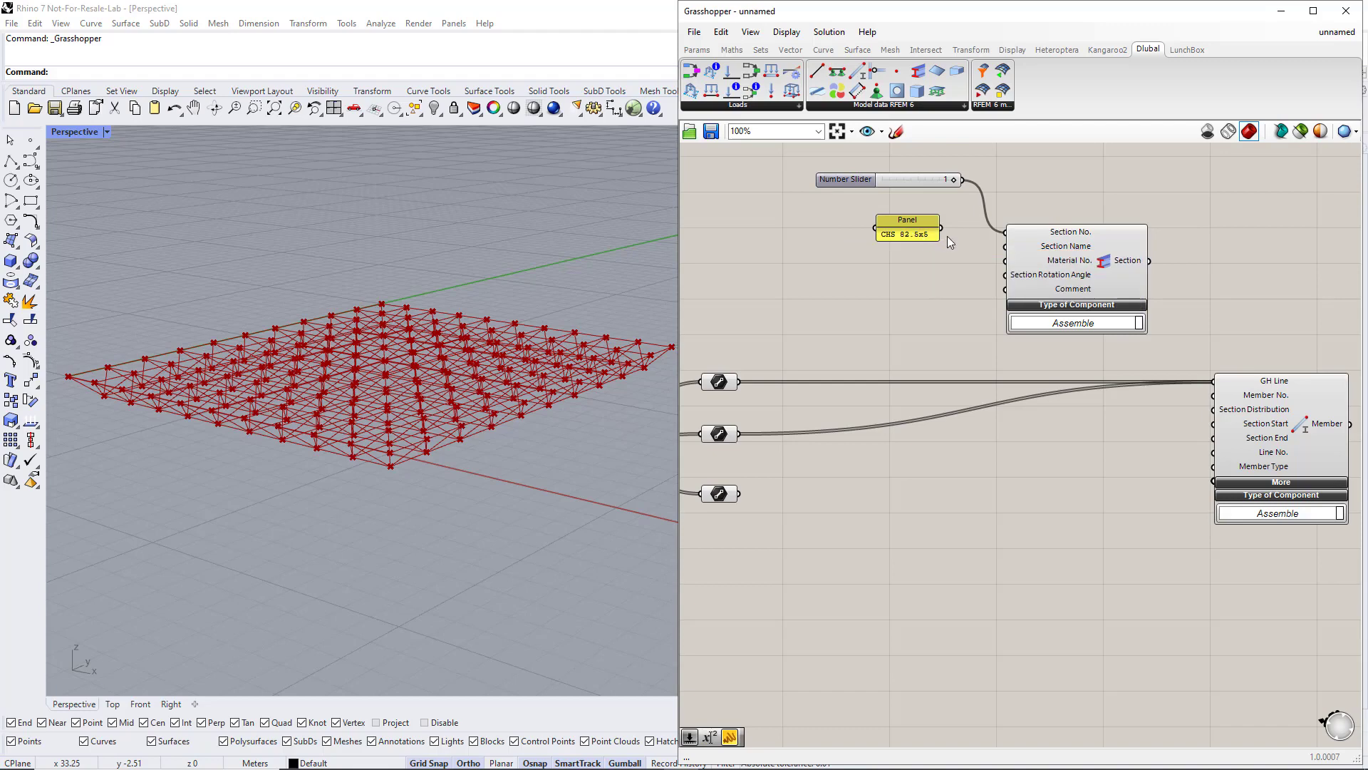
drag(941, 228, 1006, 246)
Connect the Section output to the Member's Section Start and shift the section and member components together to make room before them.
drag(1150, 261, 1213, 424)
scroll(1184, 426, down, 3)
drag(1218, 549, 923, 222)
drag(1121, 295, 1209, 310)
click(1124, 224)
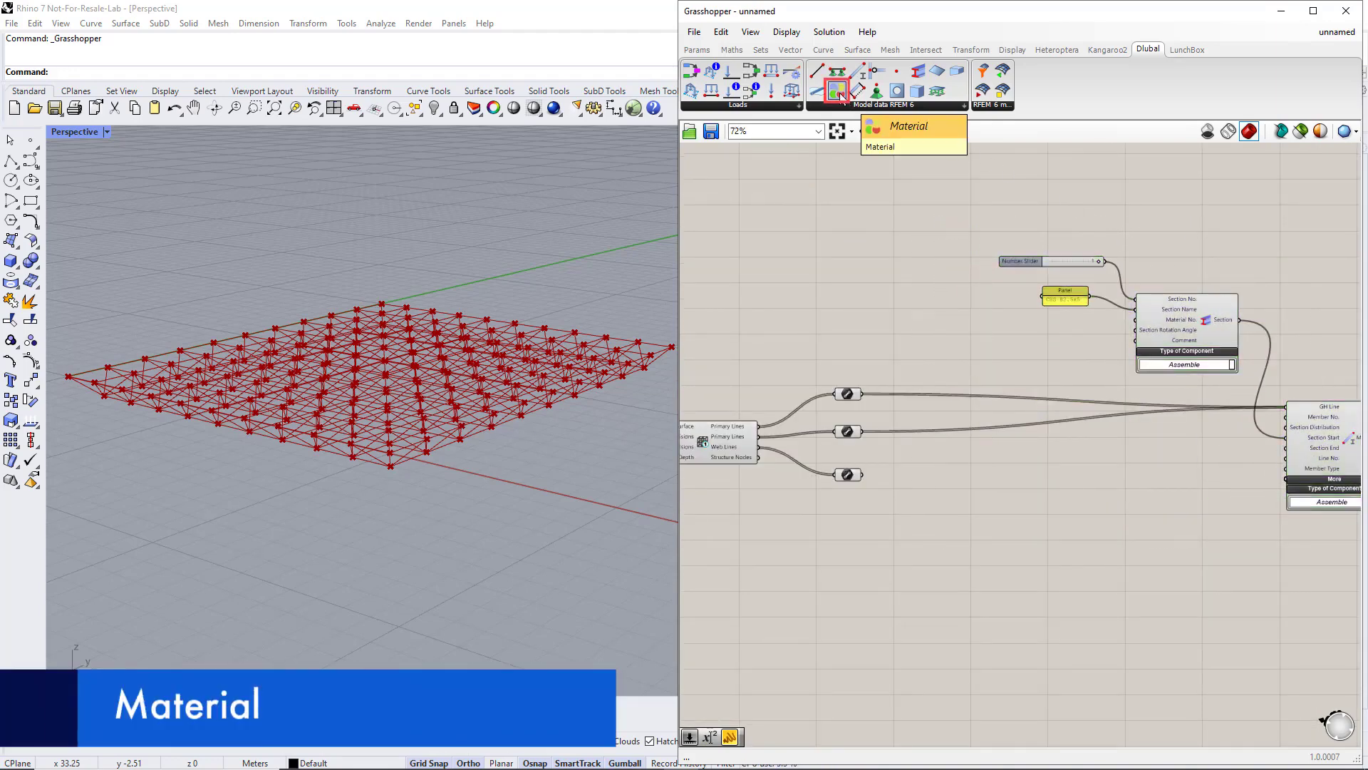
Add the Dlubal Material component ahead of the Section and connect a number slider with value 1 to its Material No. input.
drag(839, 92, 909, 239)
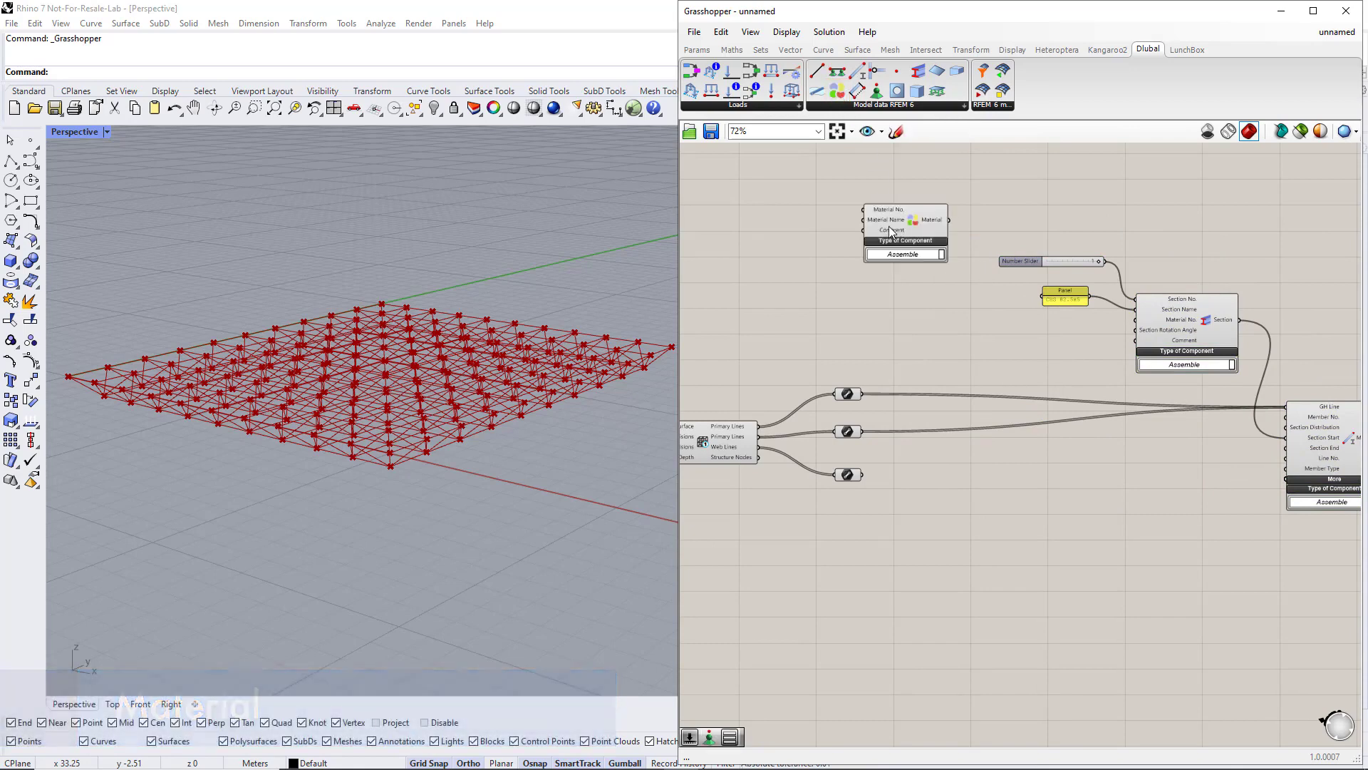
double_click(793, 199)
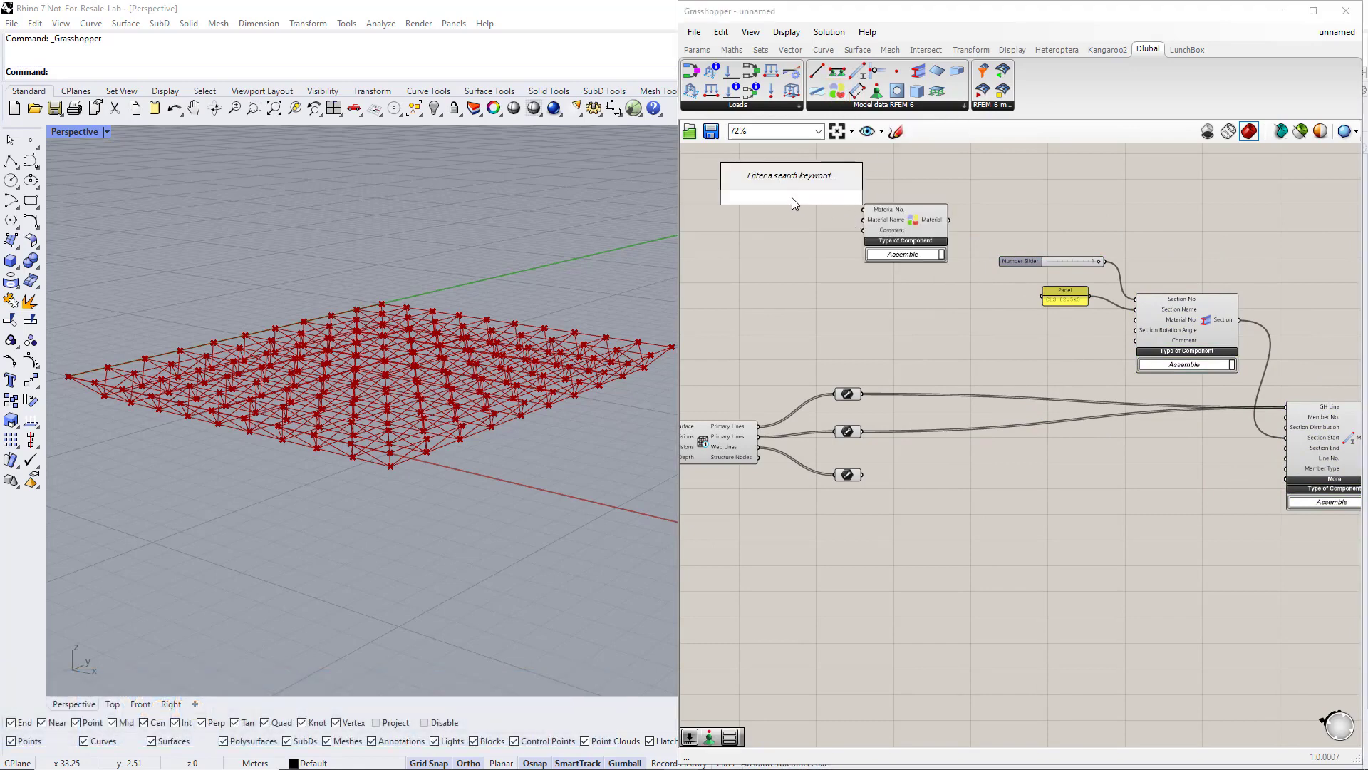
text(slider)
key(Return)
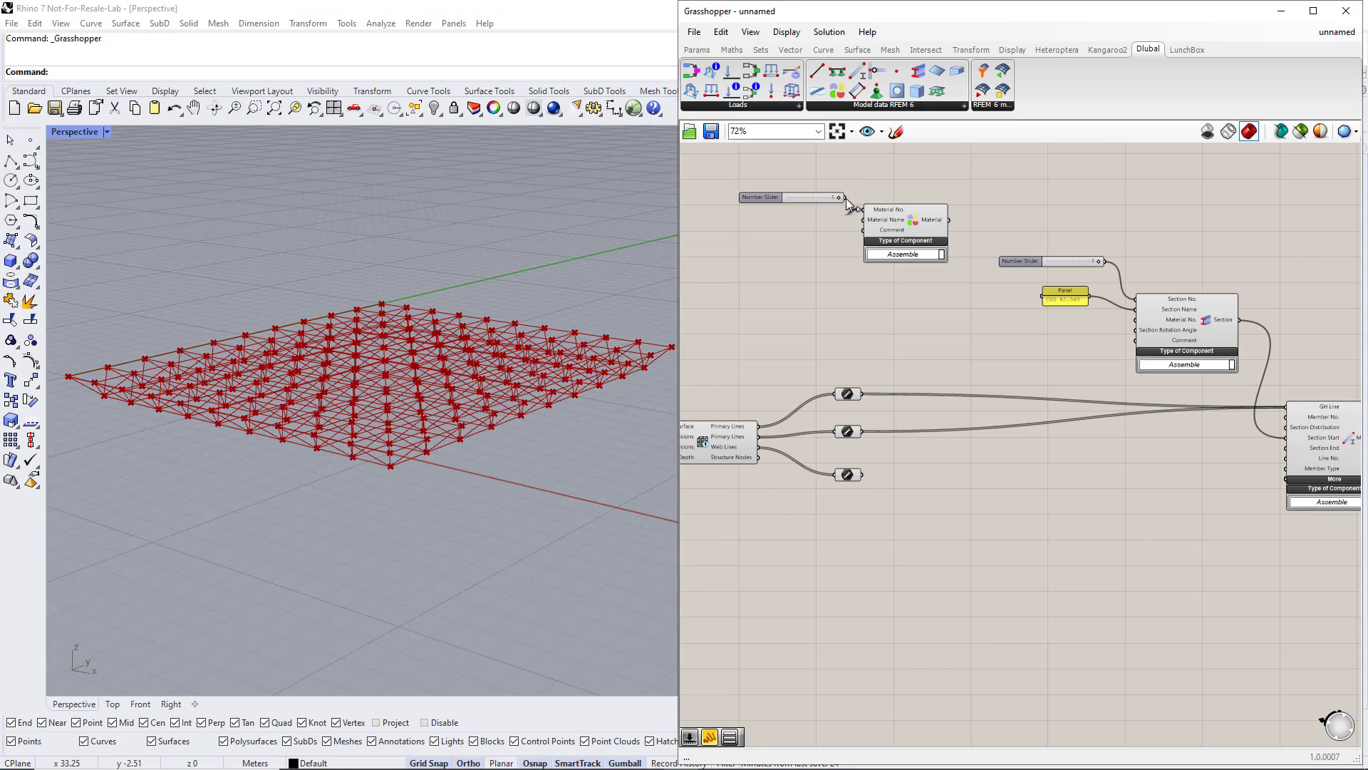
drag(845, 199, 934, 237)
Feed a panel containing S355 into Material Name and connect the Material output to the Section's Material No. input.
click(802, 243)
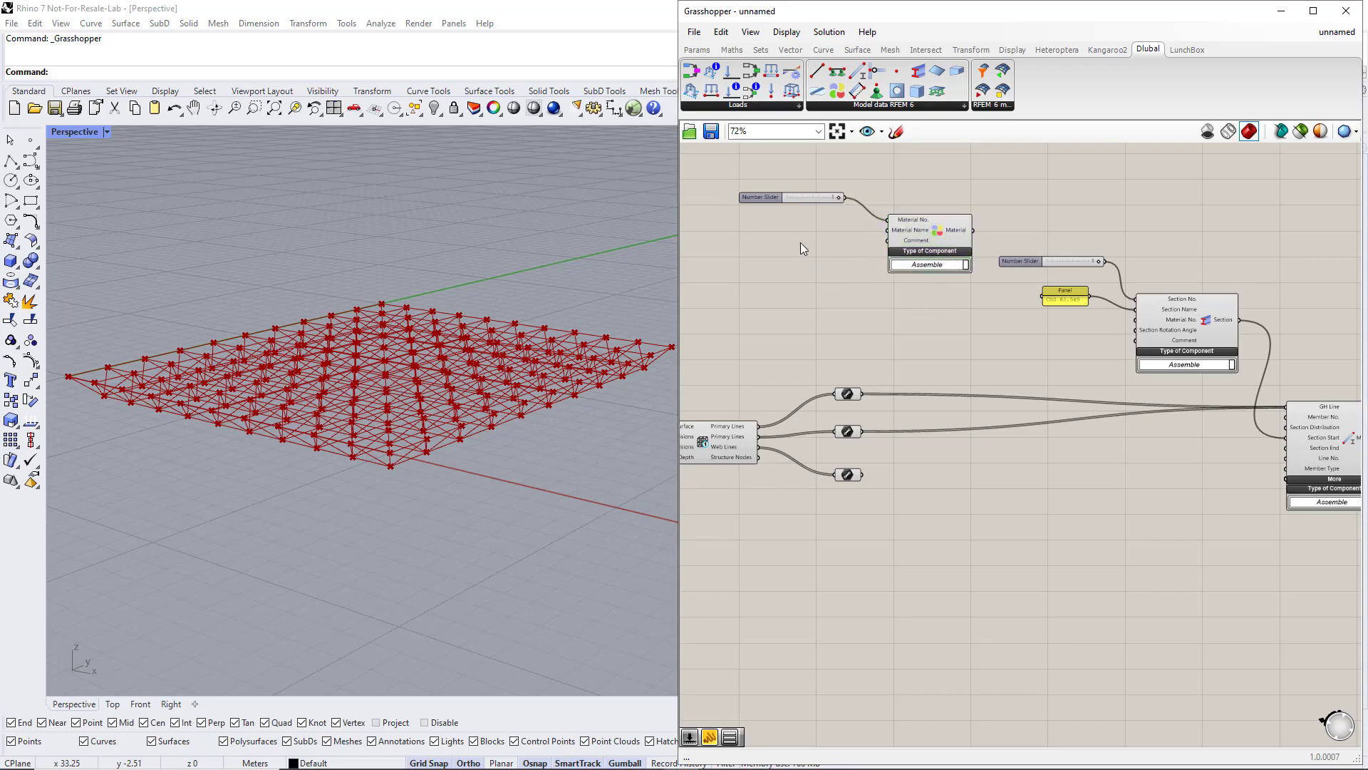
double_click(801, 243)
text(//)
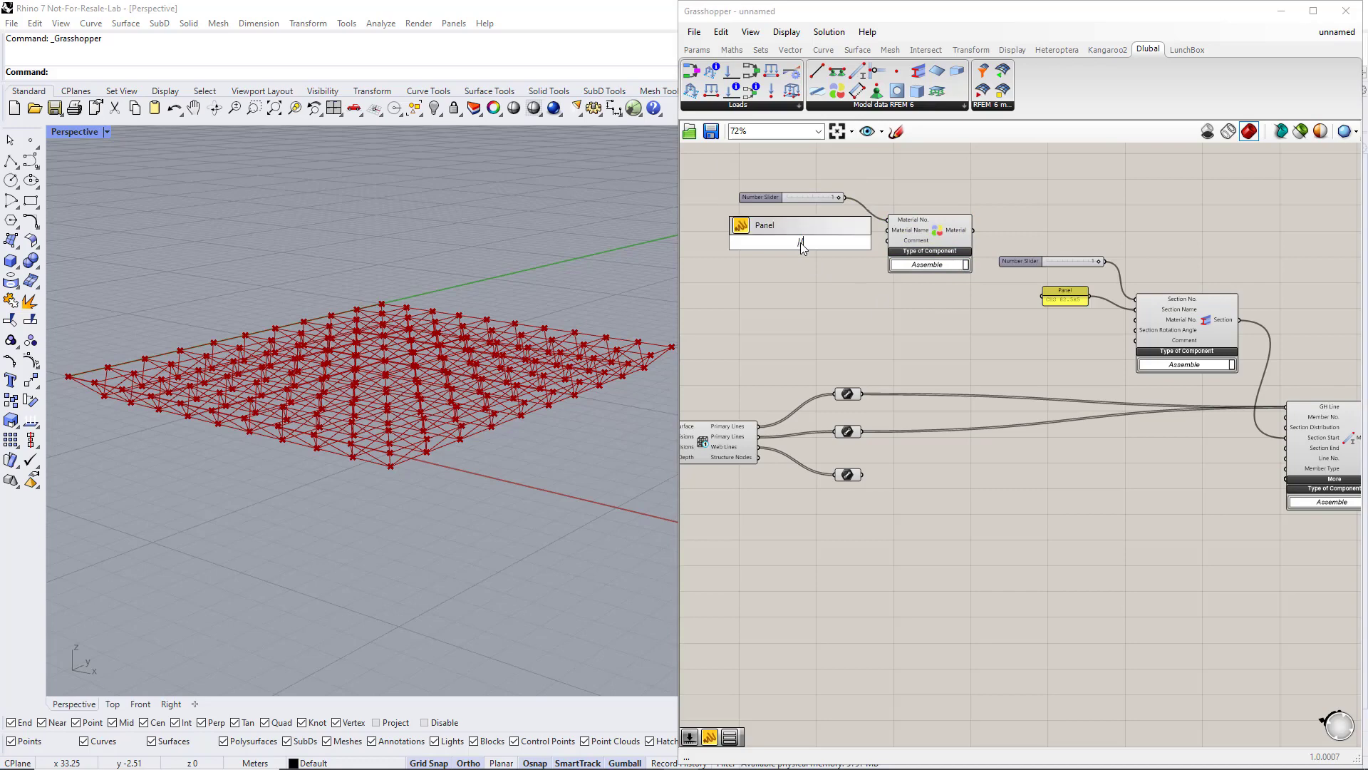
text(S355)
key(Return)
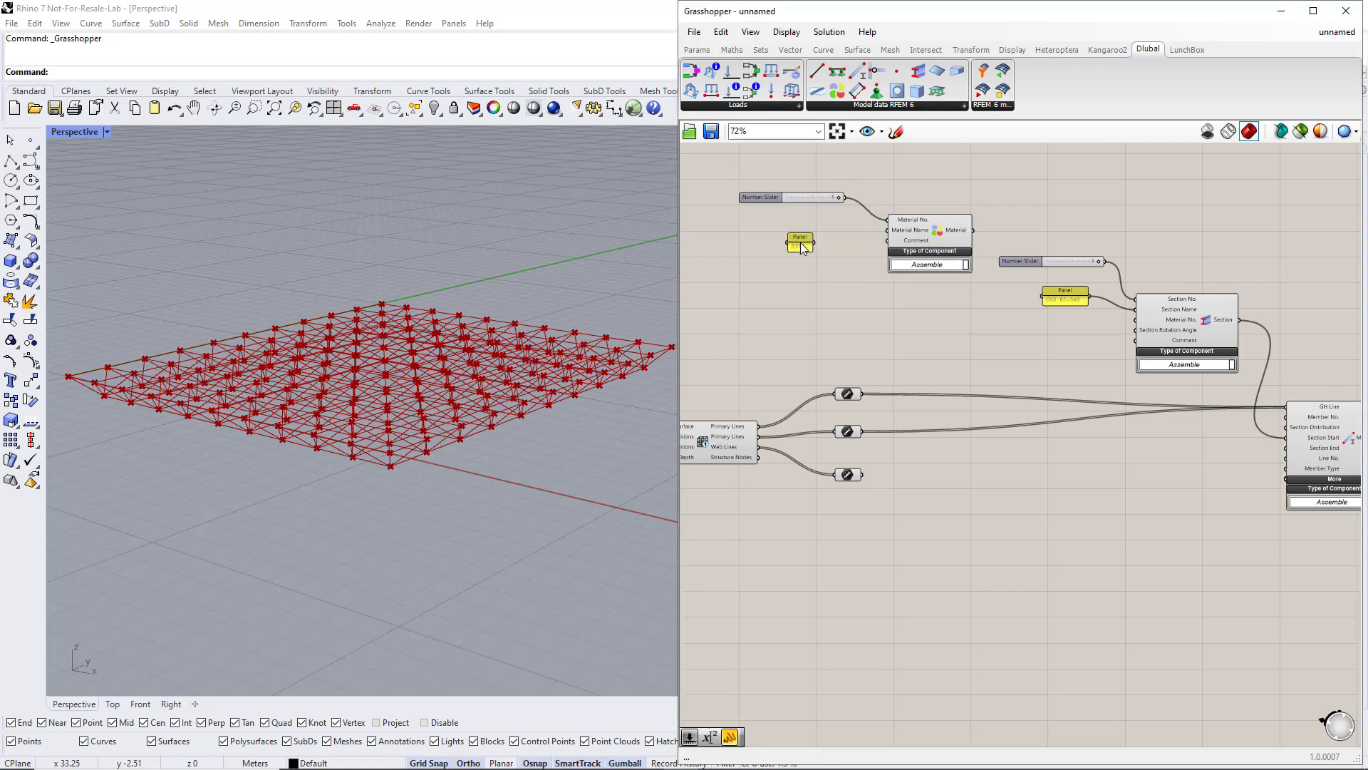
drag(811, 243, 877, 240)
drag(788, 244, 755, 243)
drag(973, 230, 1136, 320)
Duplicate the section slider, panel, Section and Member below the originals, and replace the copied Member's GH Line source with the web Line parameter.
scroll(1080, 352, down, 2)
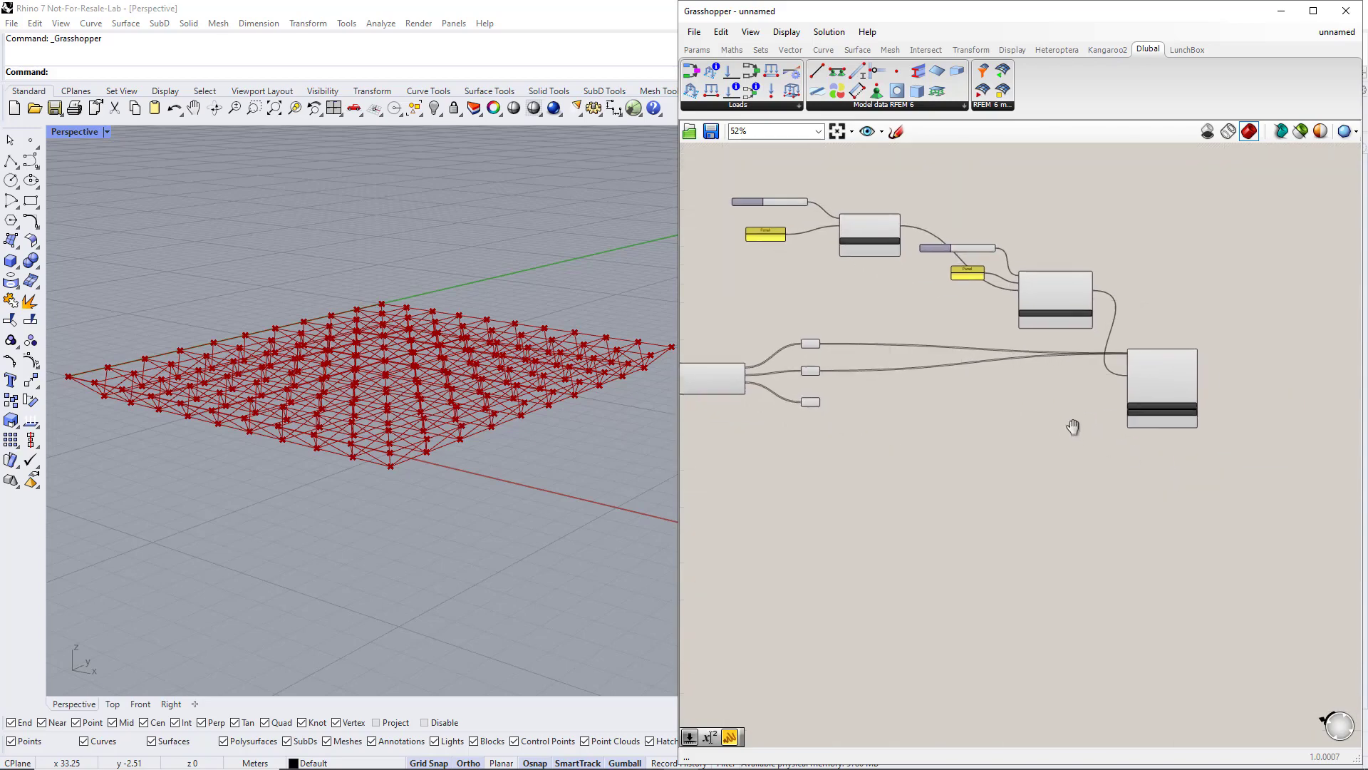
drag(1246, 469, 916, 221)
drag(1178, 386, 1223, 543)
scroll(948, 474, up, 2)
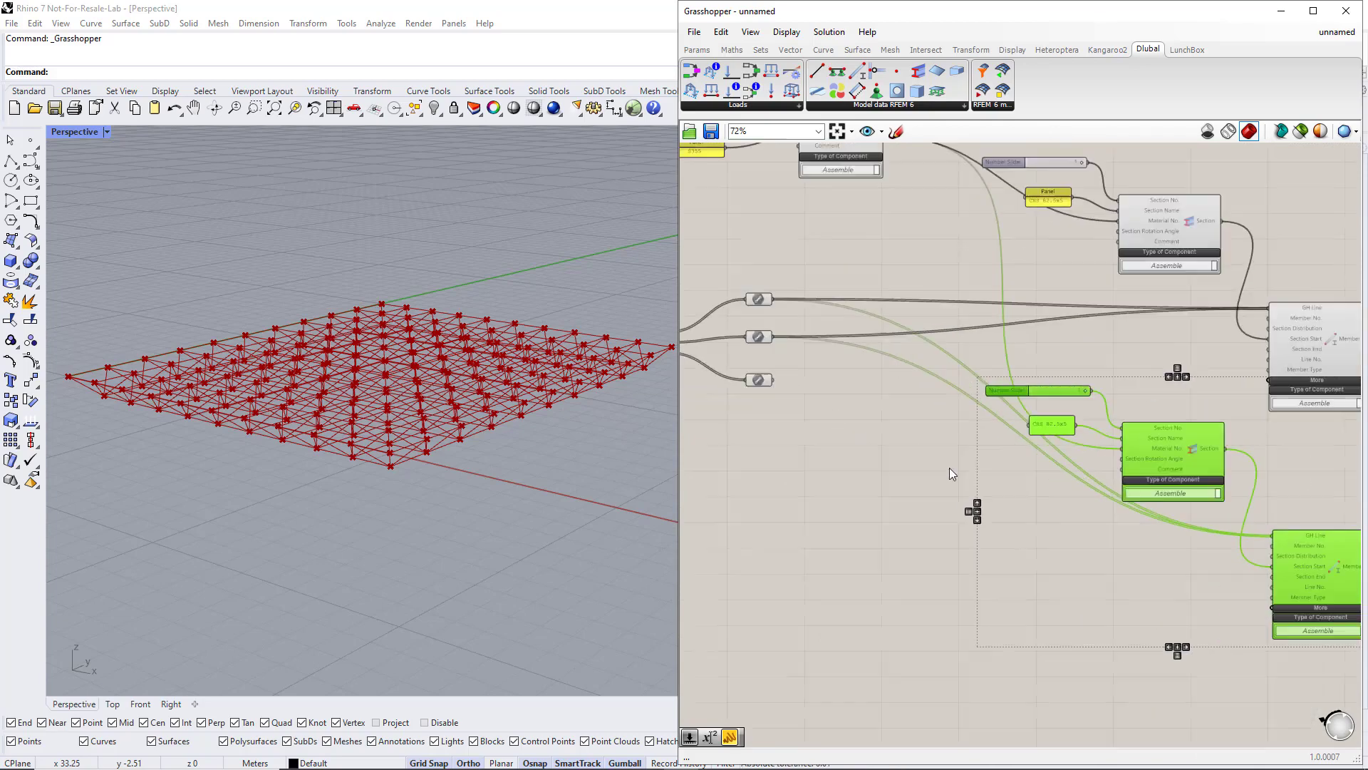
right_drag(948, 474, 899, 424)
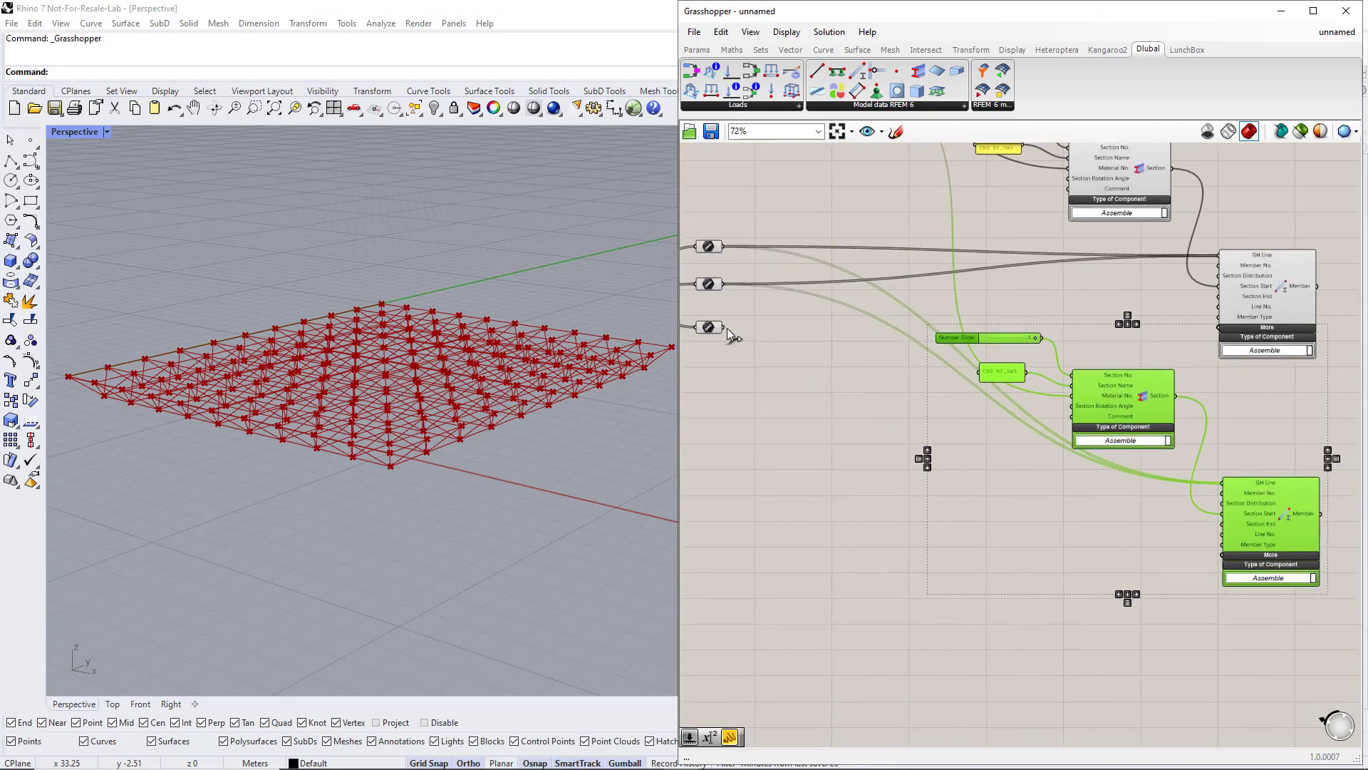
drag(726, 328, 1221, 485)
click(1093, 346)
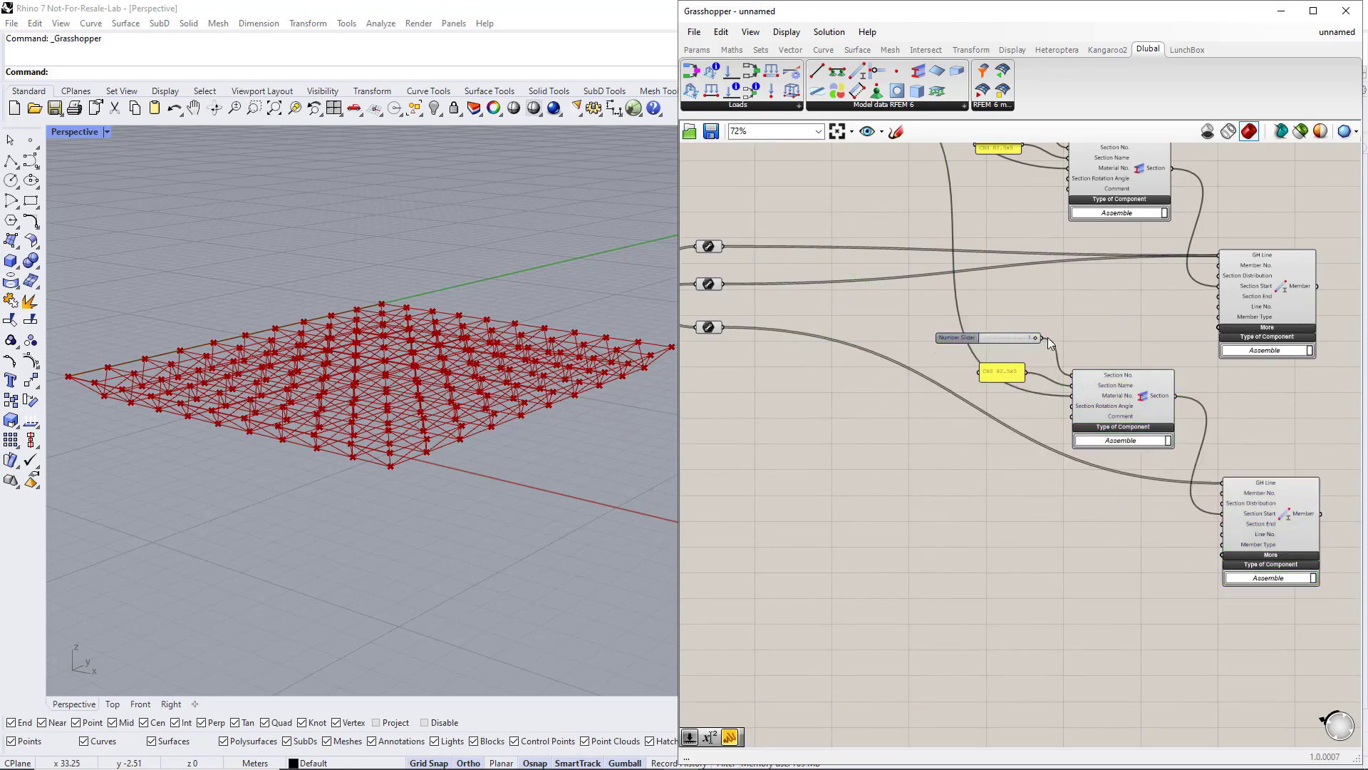
Set the copied section number slider's maximum to 2 and its value to 2.
double_click(971, 340)
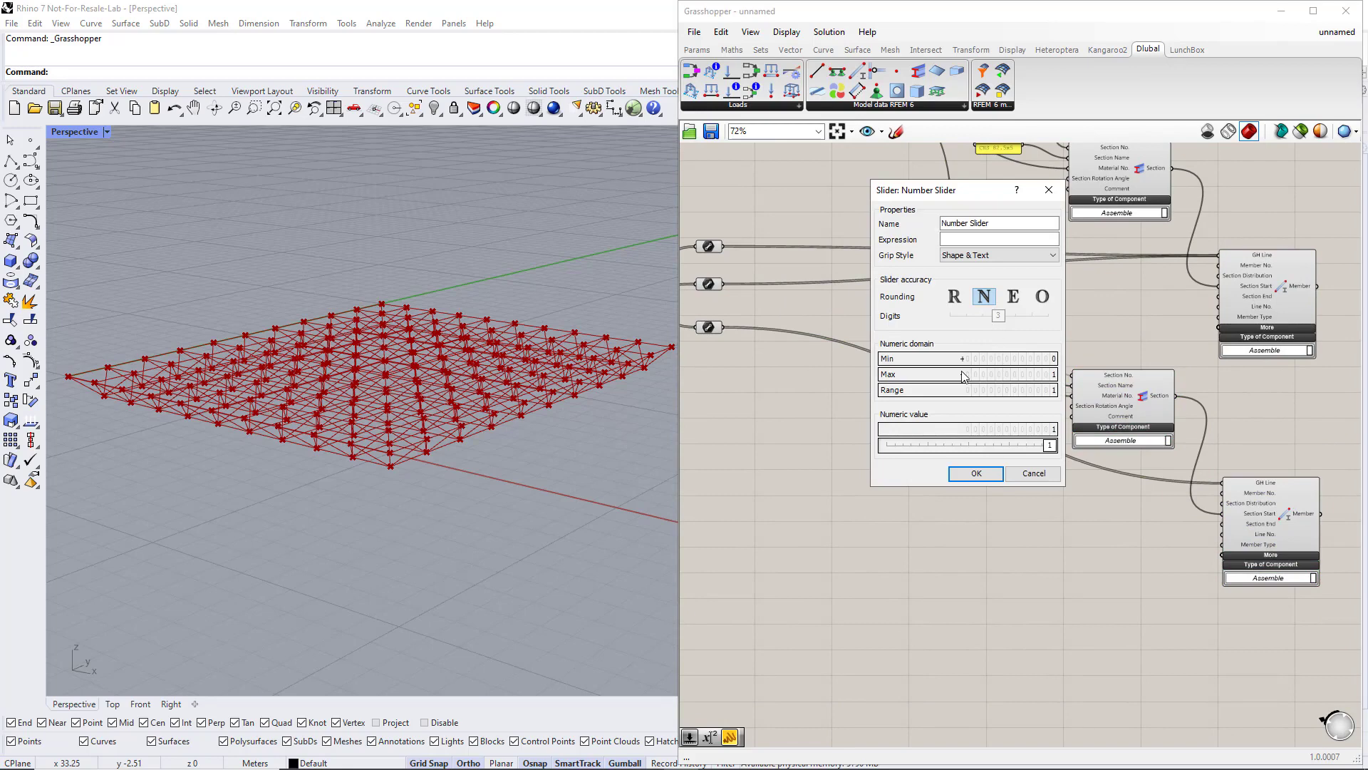
double_click(964, 374)
text(2)
key(Return)
click(977, 474)
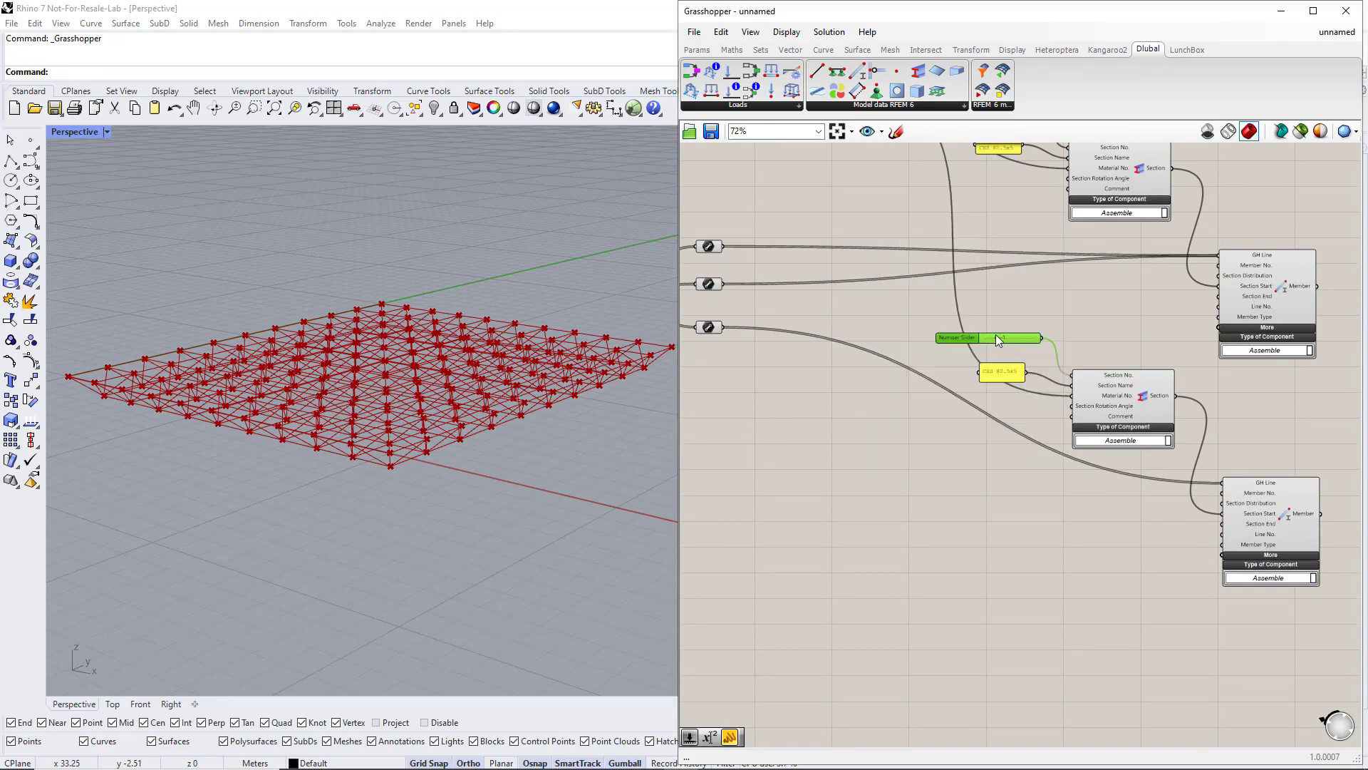
drag(997, 336, 1049, 340)
Edit the copied Section's name panel to specify a CHS 76 size.
scroll(1030, 390, up, 2)
double_click(989, 370)
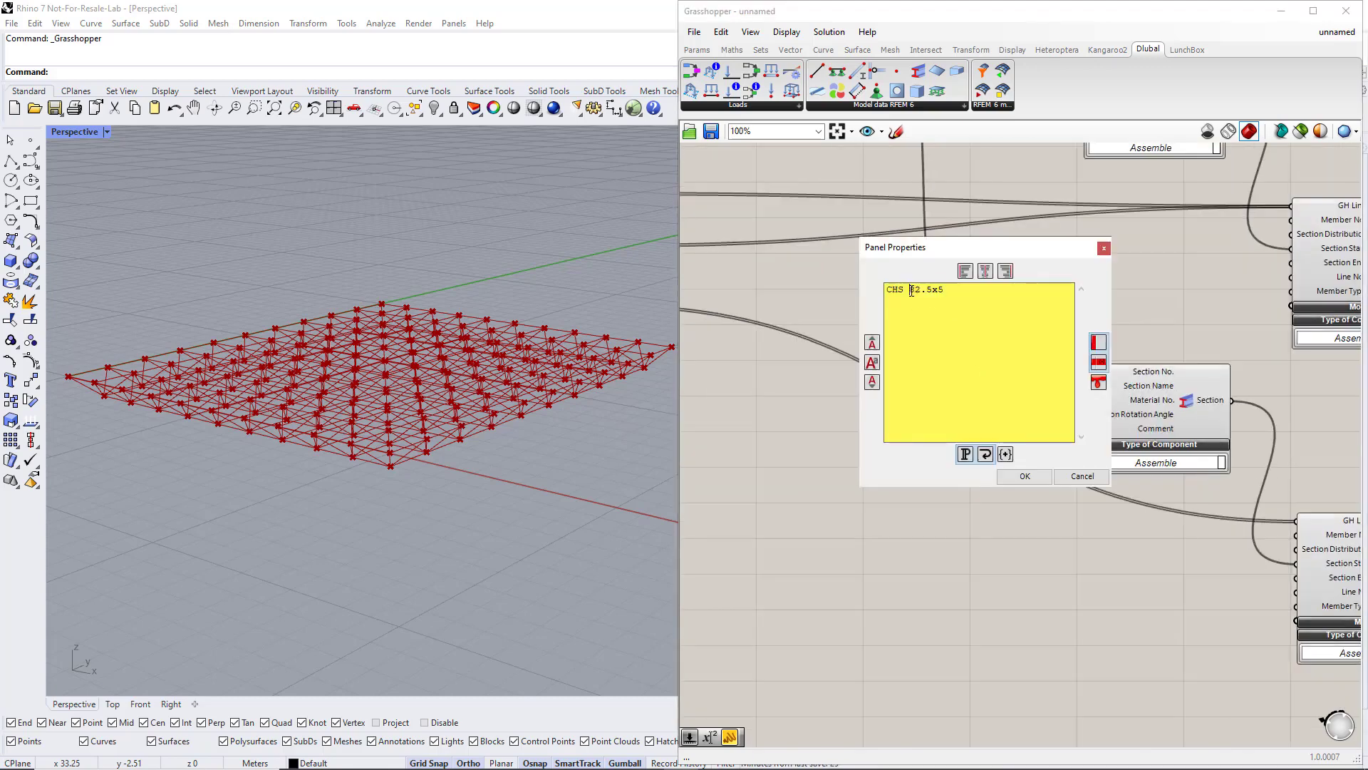
drag(910, 291, 927, 292)
text(76)
click(1024, 476)
click(1011, 494)
Place the Dlubal RFEM 6 export component in the empty canvas area beyond the two Member components.
scroll(1011, 494, down, 3)
scroll(1011, 495, down, 2)
right_drag(1082, 549, 1007, 533)
scroll(949, 489, up, 2)
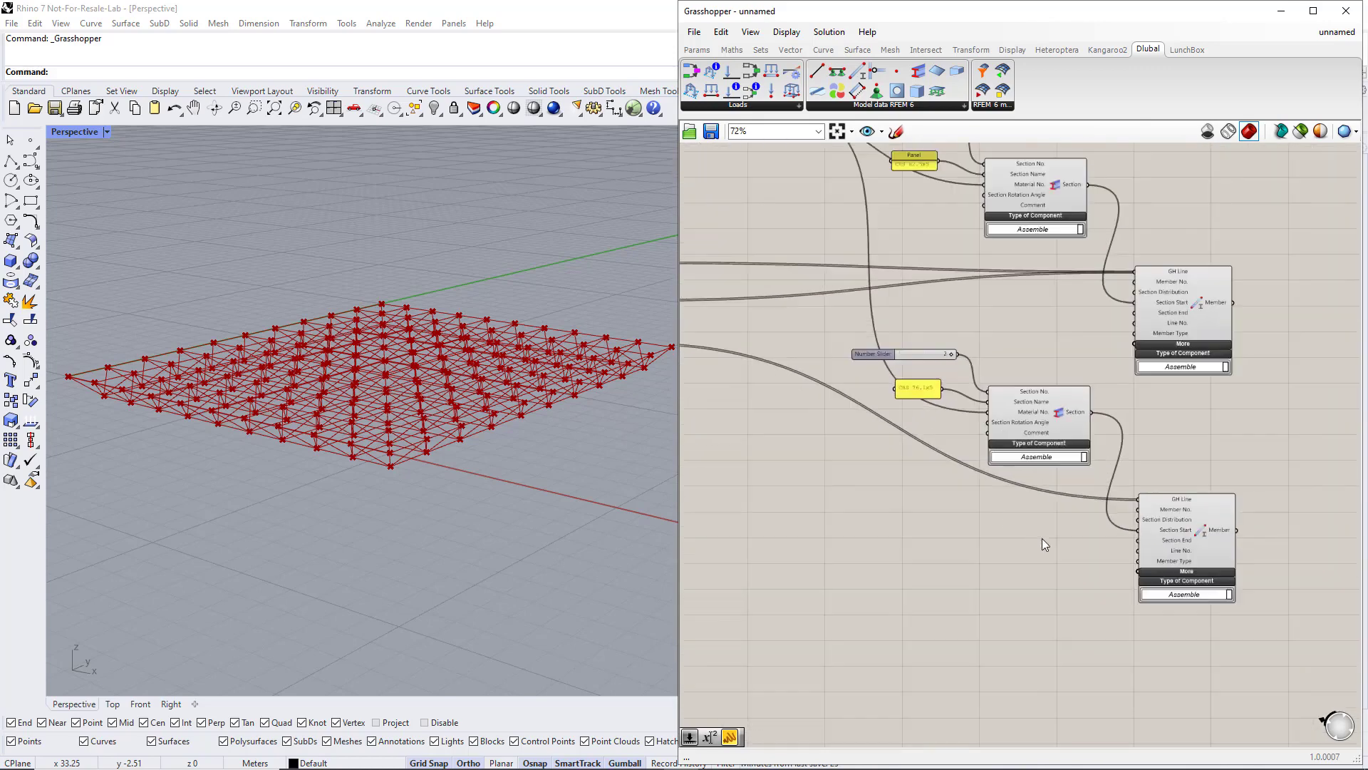
right_drag(1238, 483, 995, 478)
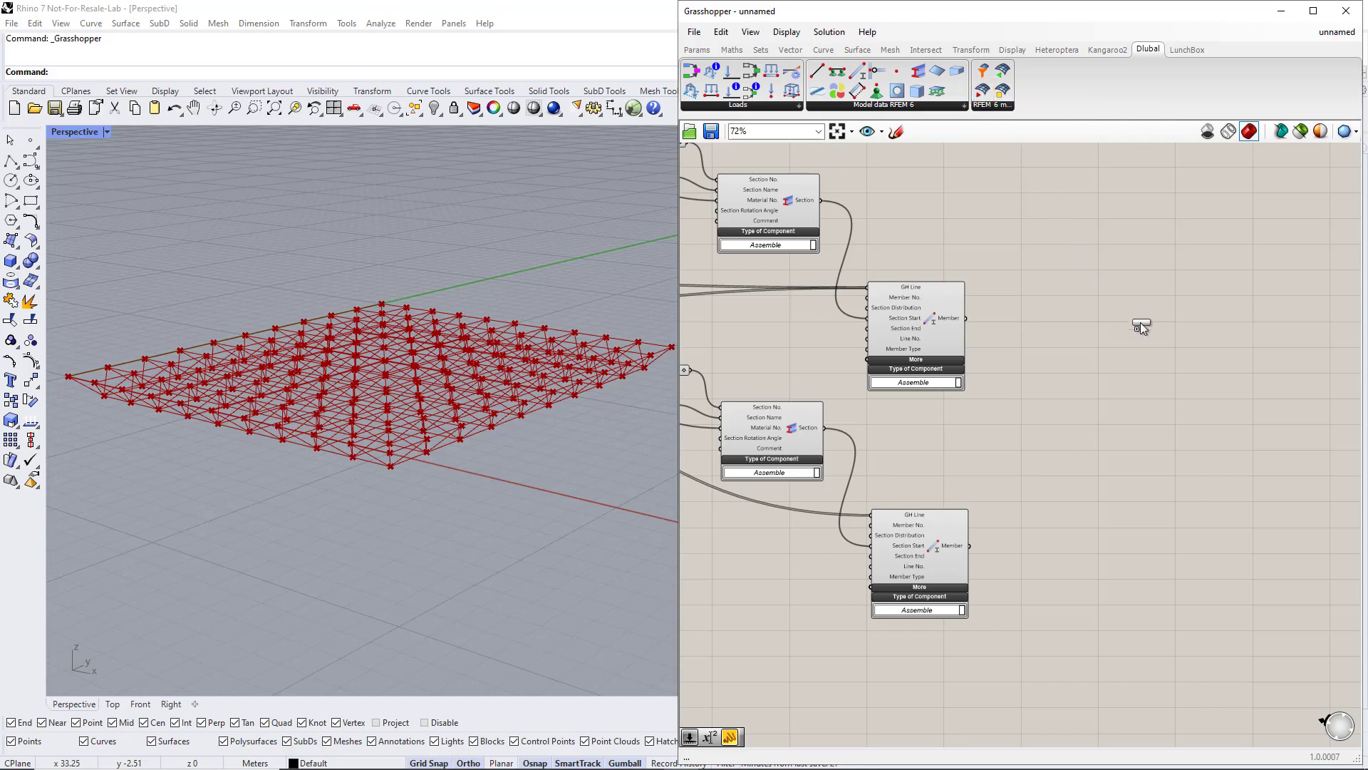
drag(1196, 439, 1196, 439)
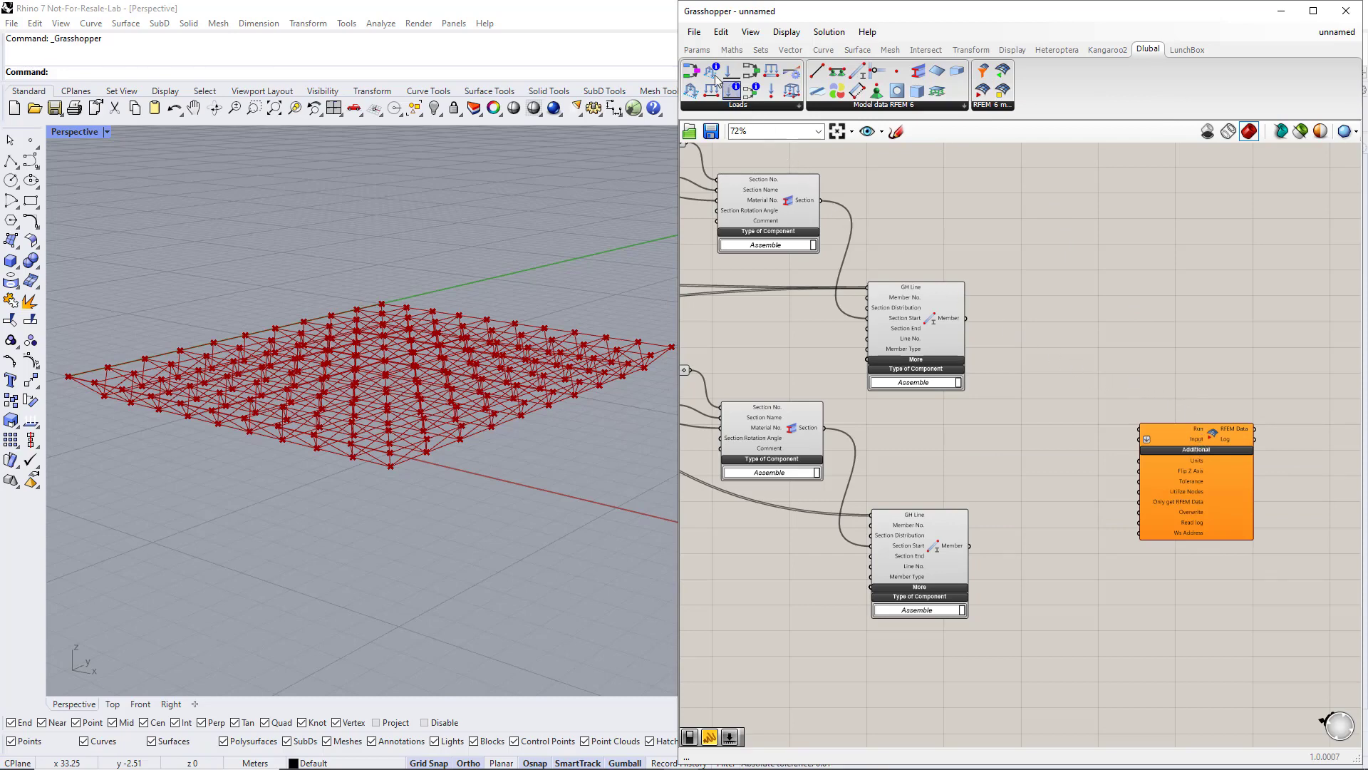
Add a Boolean Toggle and connect it to the export component's Run input.
click(697, 49)
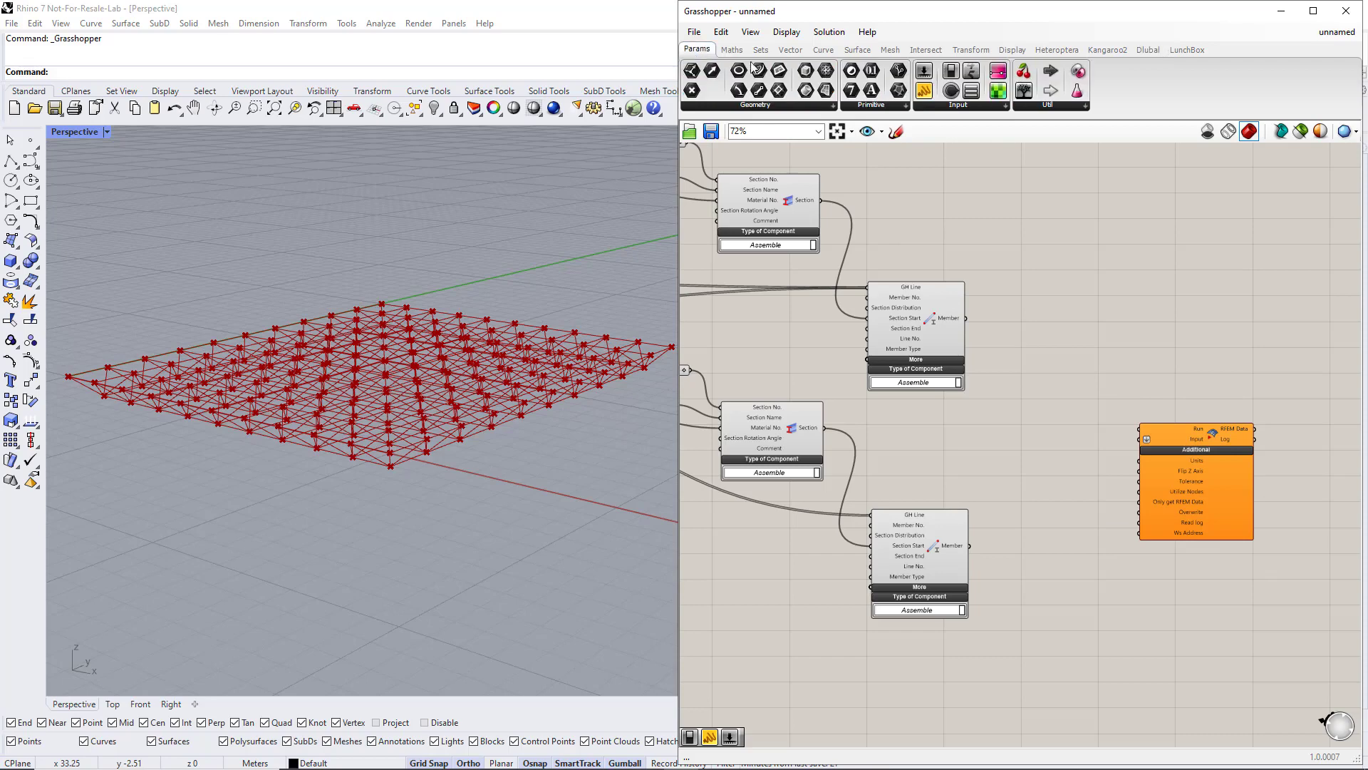
click(933, 107)
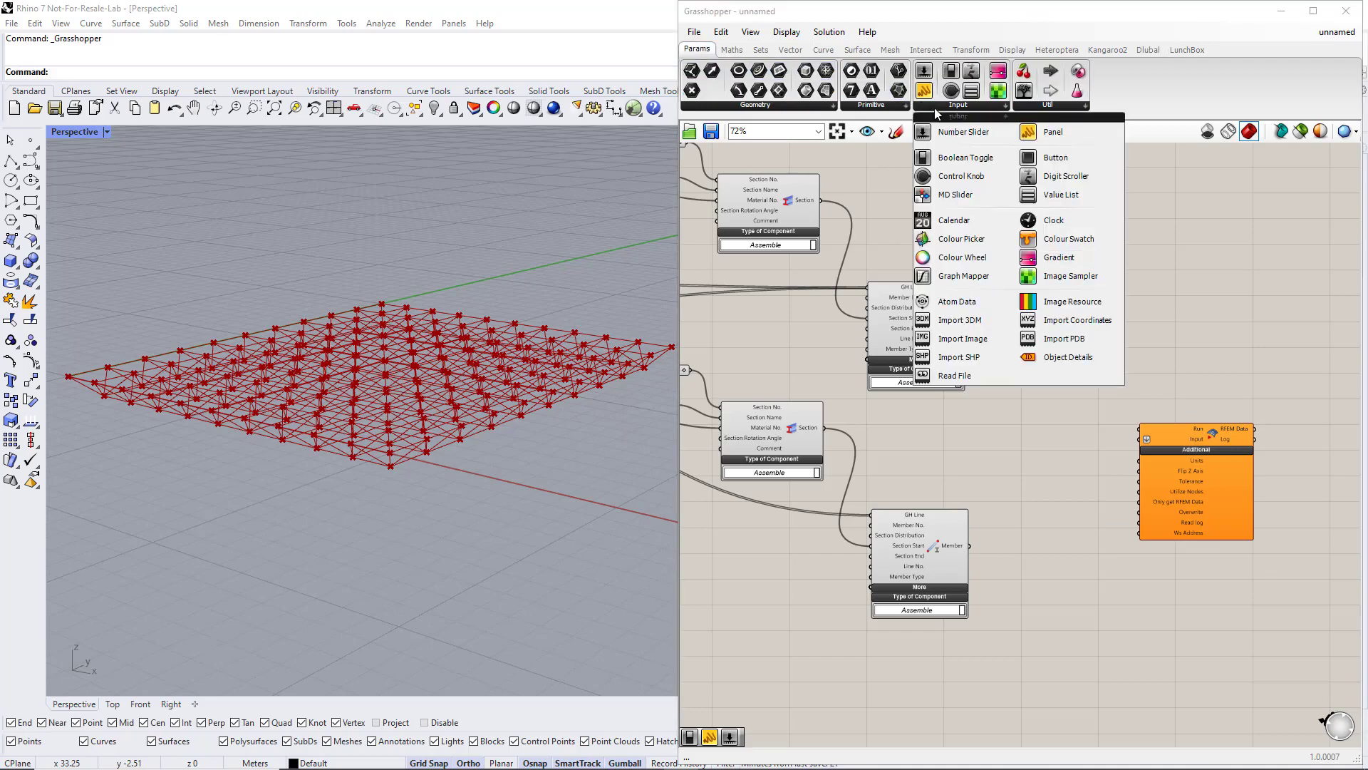
click(951, 159)
click(1089, 365)
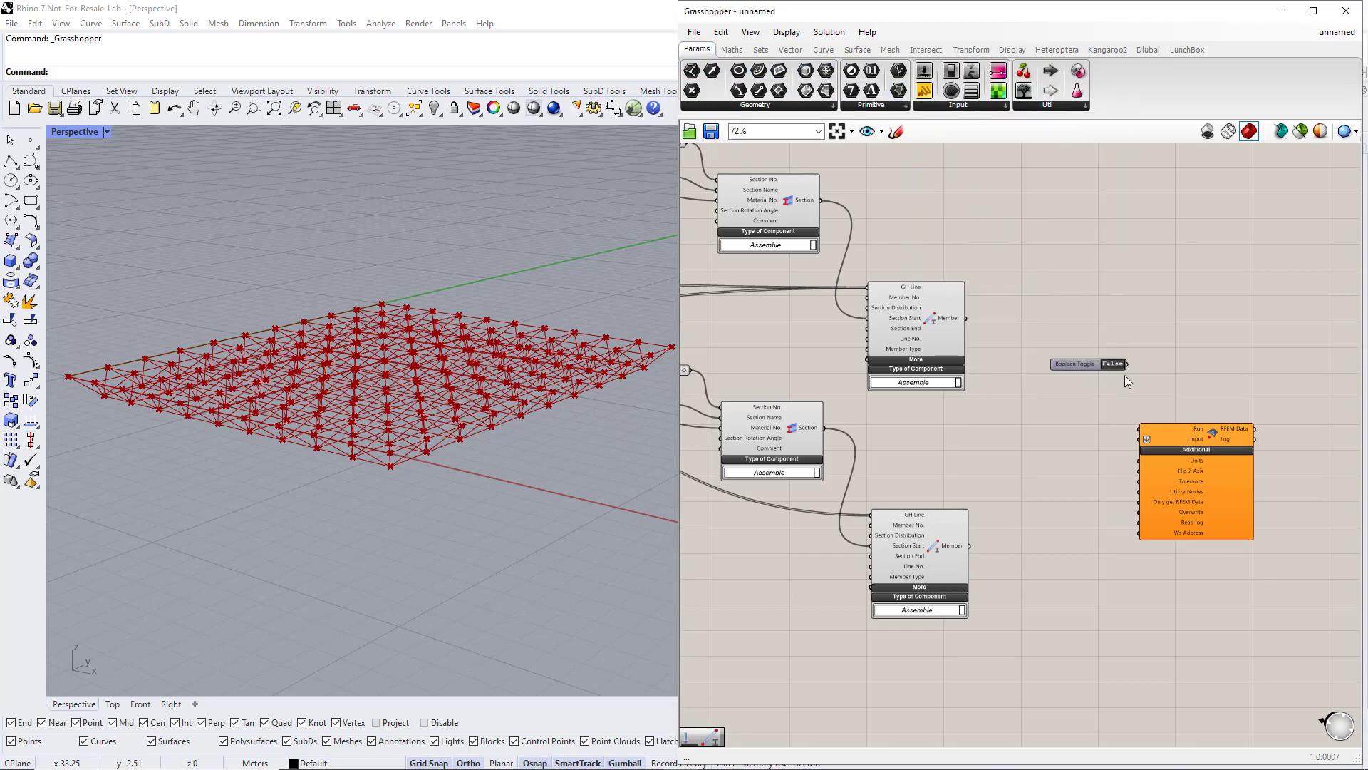
drag(1127, 364, 1130, 422)
Move the Run toggle closer to the export component, then connect a duplicate of it to the Overwrite input.
drag(1092, 365, 1088, 391)
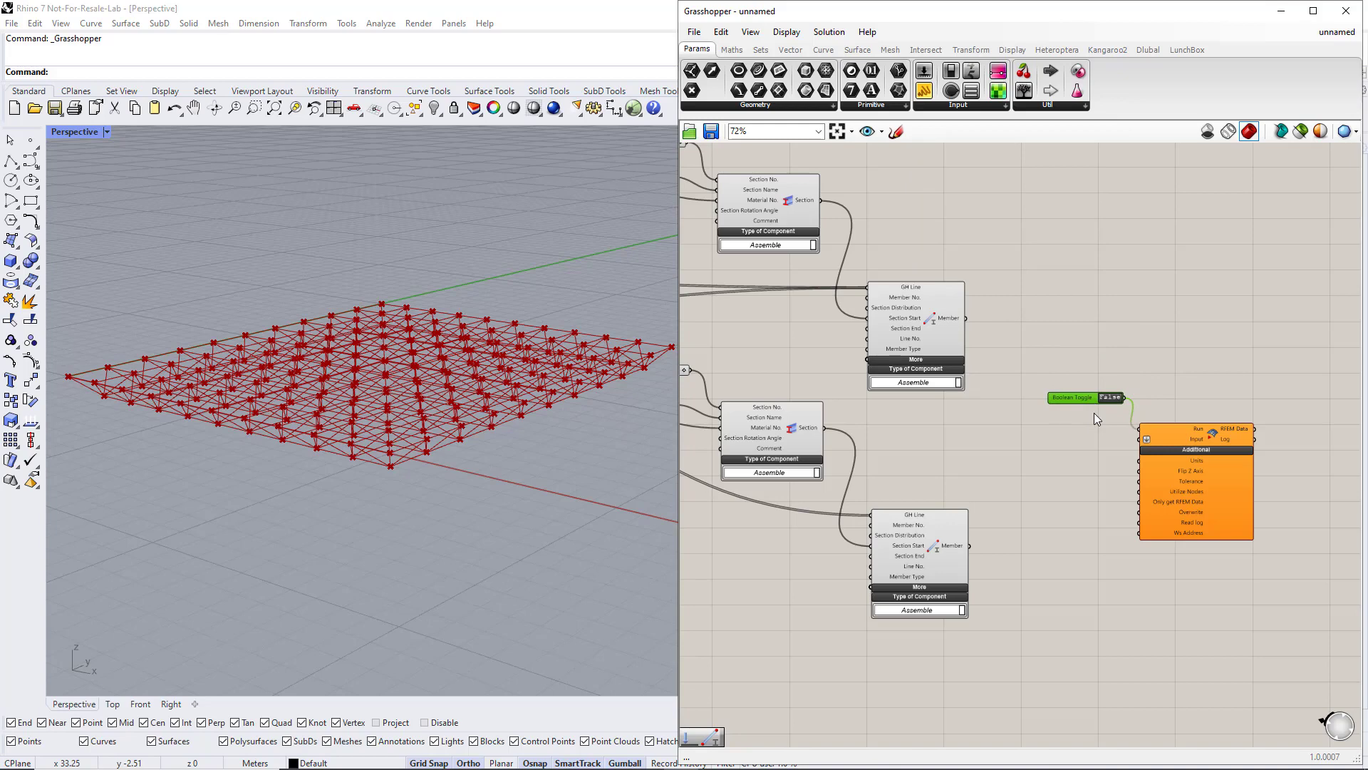
drag(1084, 398, 1083, 403)
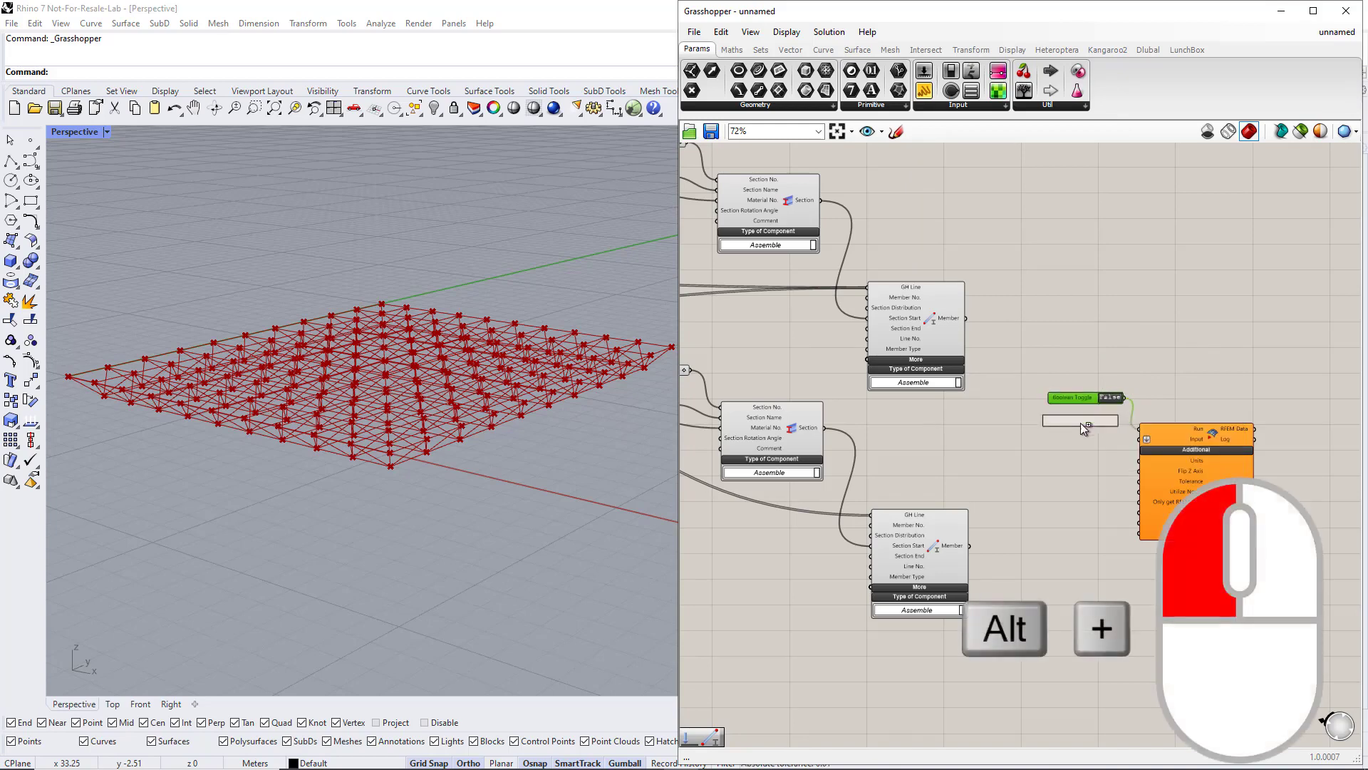
alt+drag(1090, 546, 1139, 512)
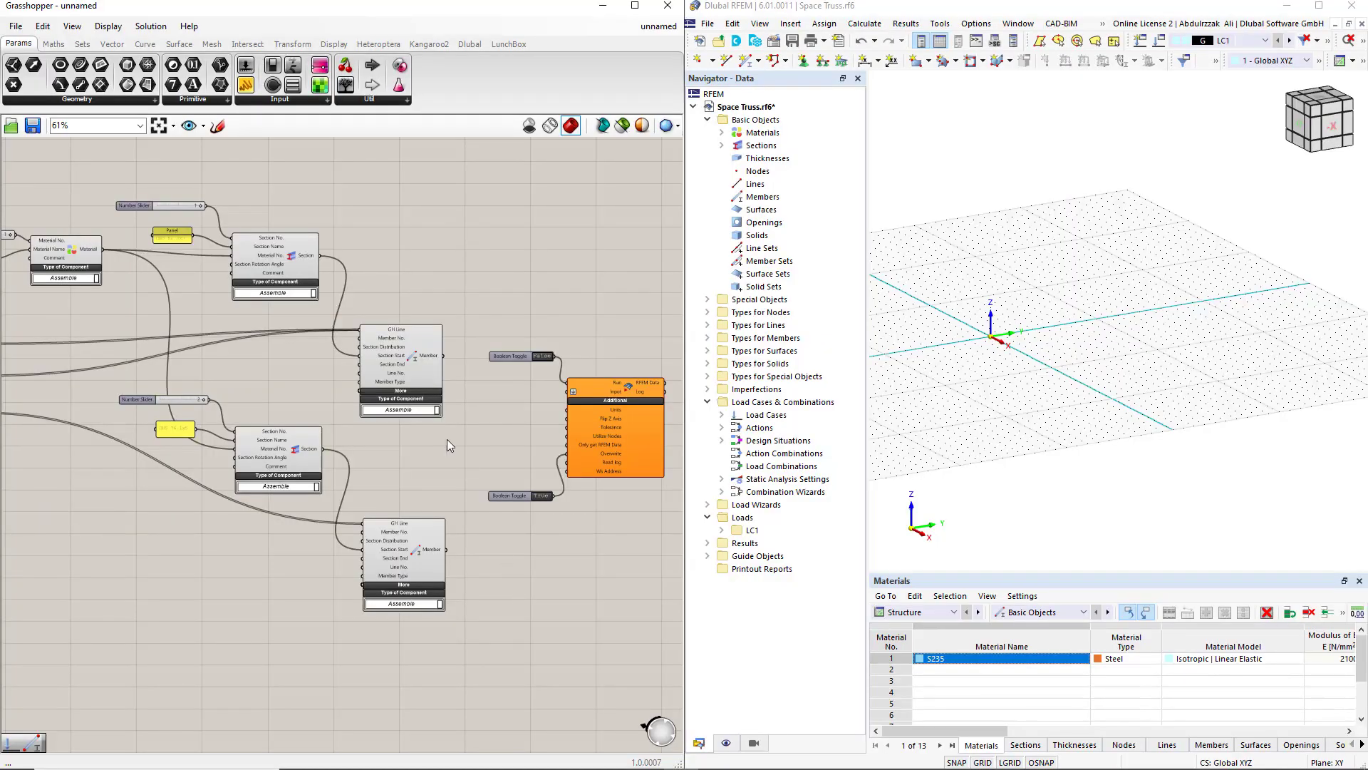
Connect the outputs of both Members, both Sections and the Material to the export component's Input.
drag(443, 355, 567, 392)
shift+drag(321, 255, 567, 391)
shift+drag(101, 250, 563, 399)
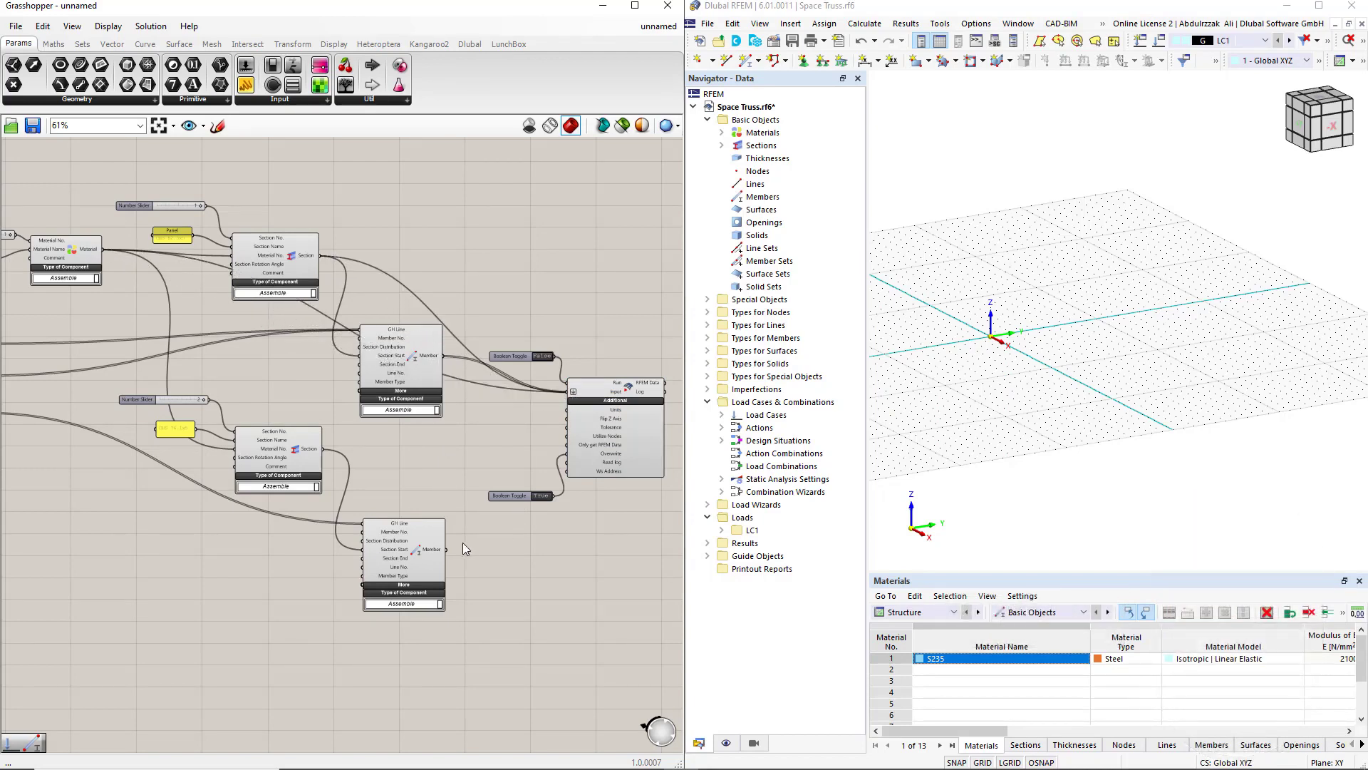
shift+drag(447, 549, 564, 394)
shift+drag(327, 452, 566, 394)
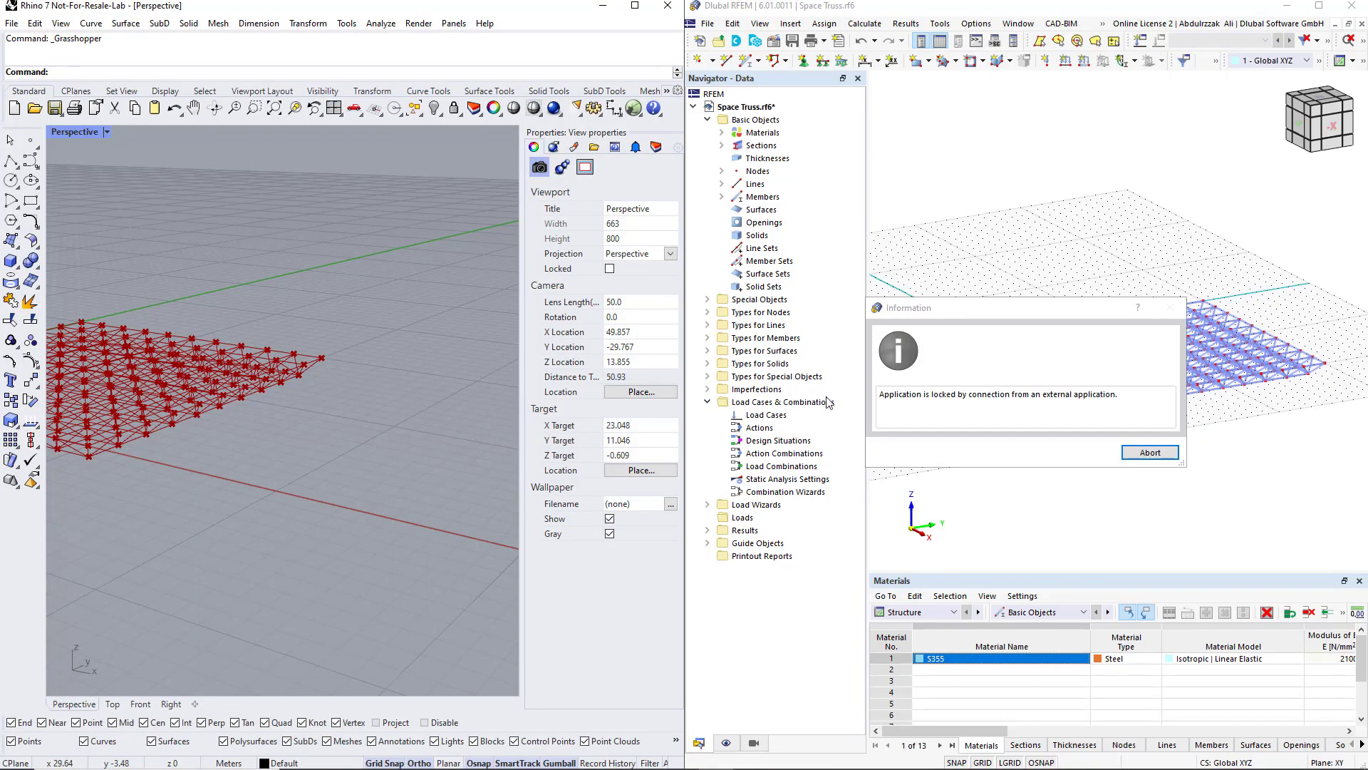
Abort the external application's connection that locks RFEM and confirm the abort.
click(1140, 456)
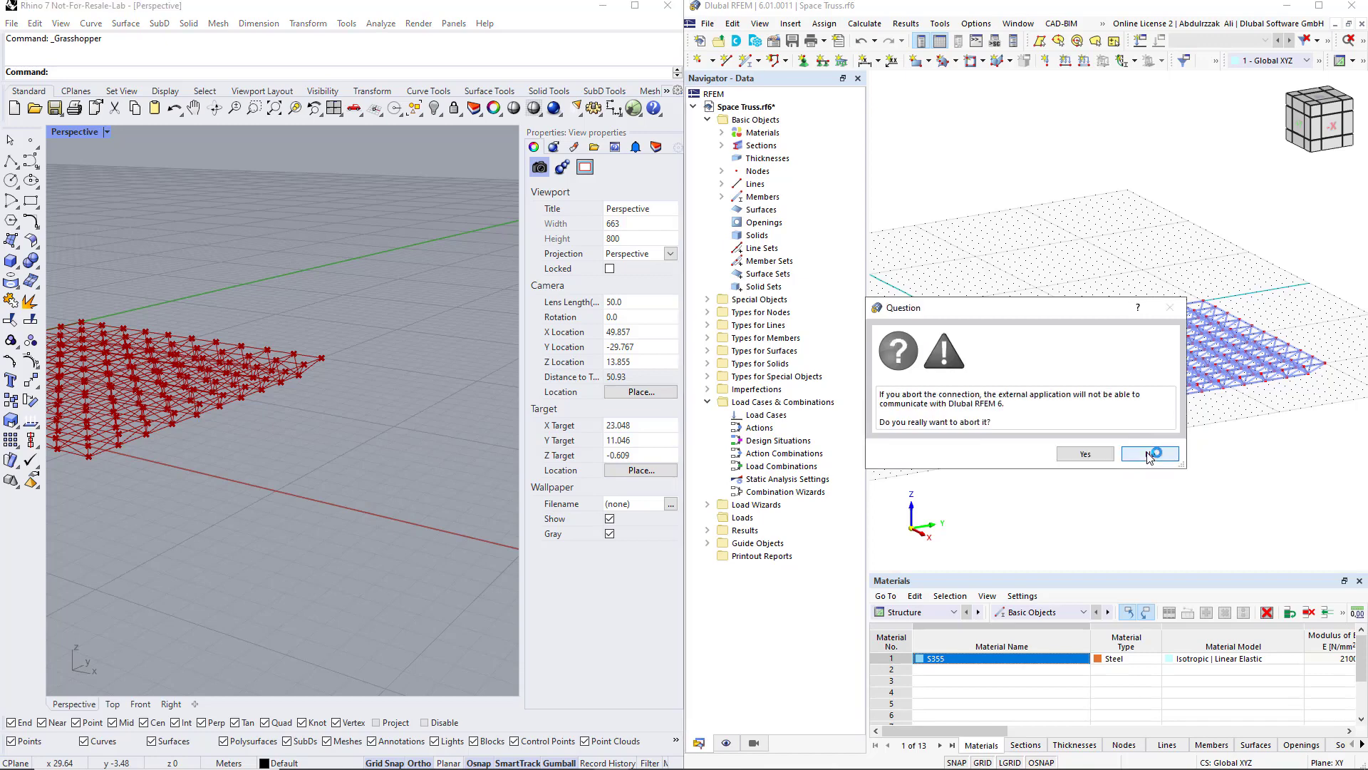
click(1086, 454)
Inspect the section and material assigned to a bottom chord member at the truss corner, leaving its properties unchanged.
scroll(1097, 449, up, 6)
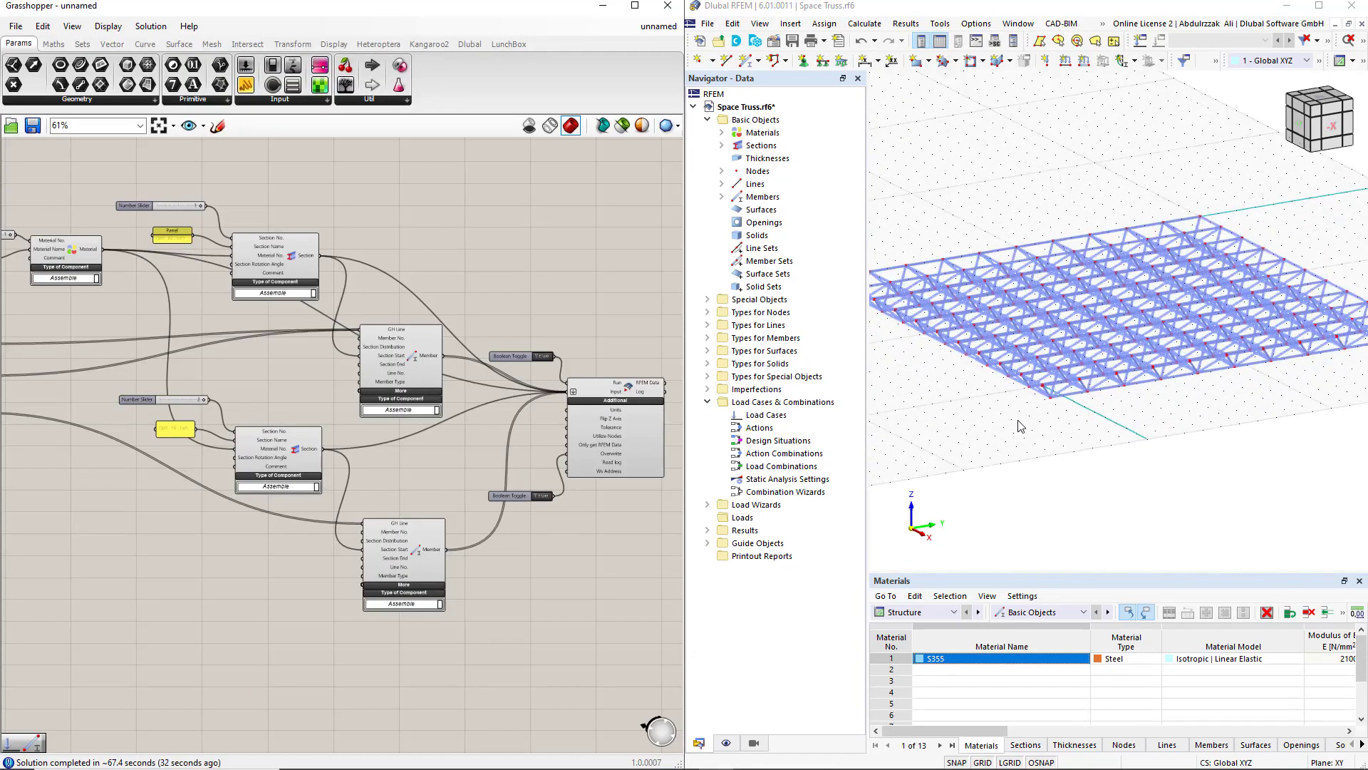
double_click(1119, 383)
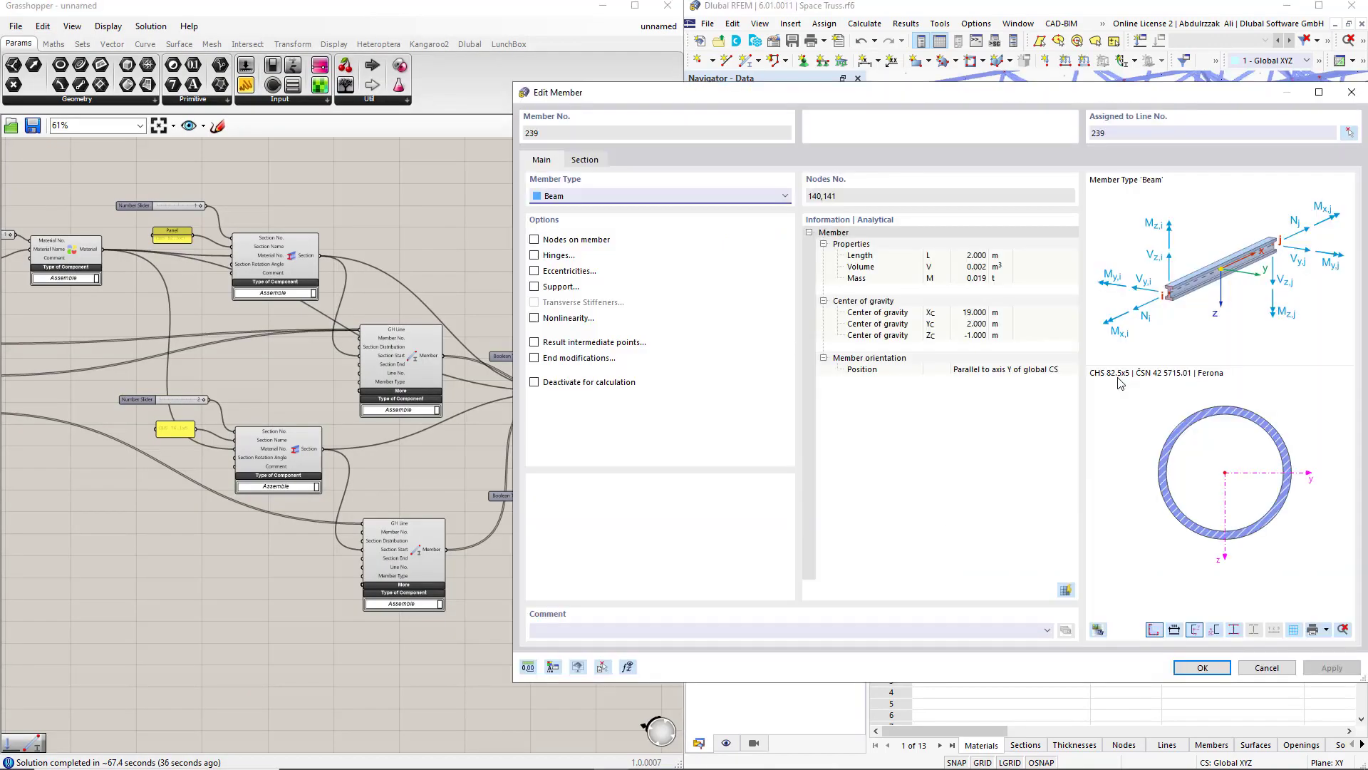
click(585, 160)
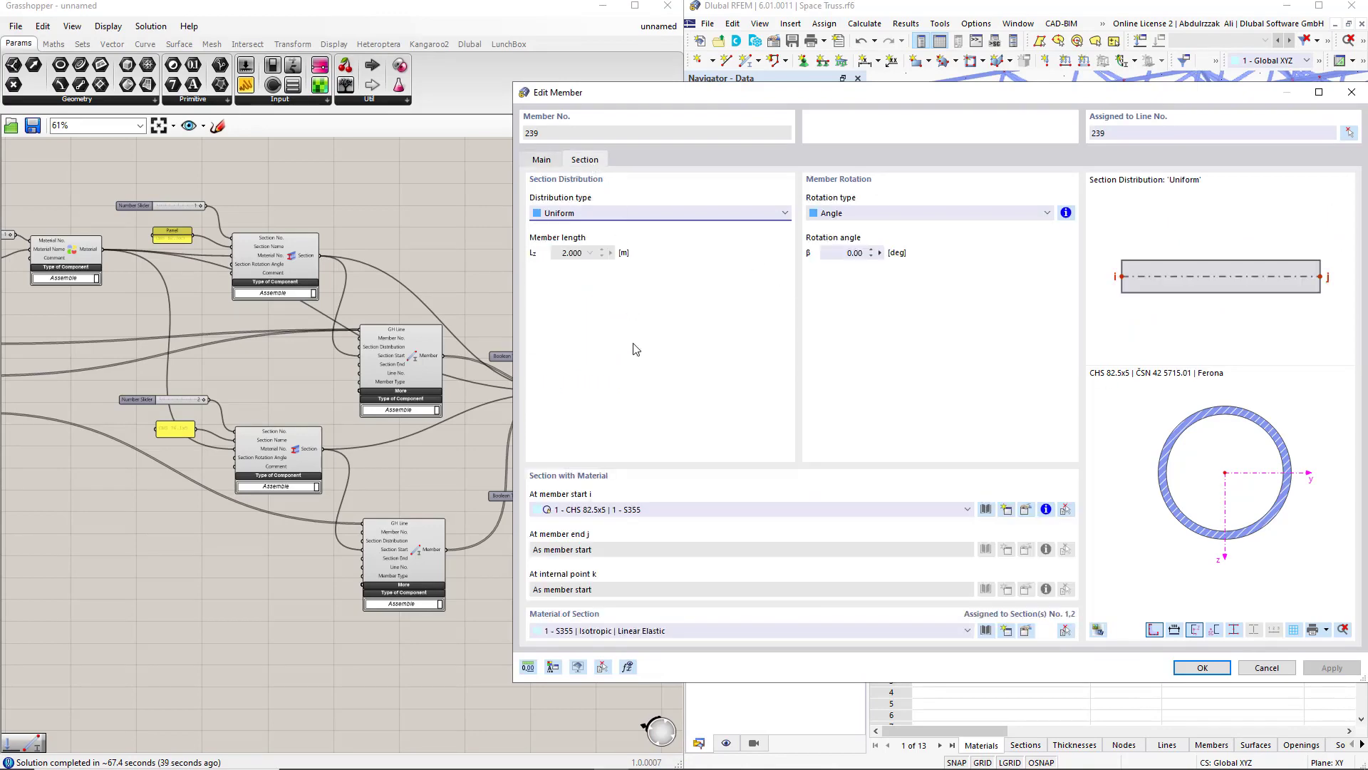
click(1262, 668)
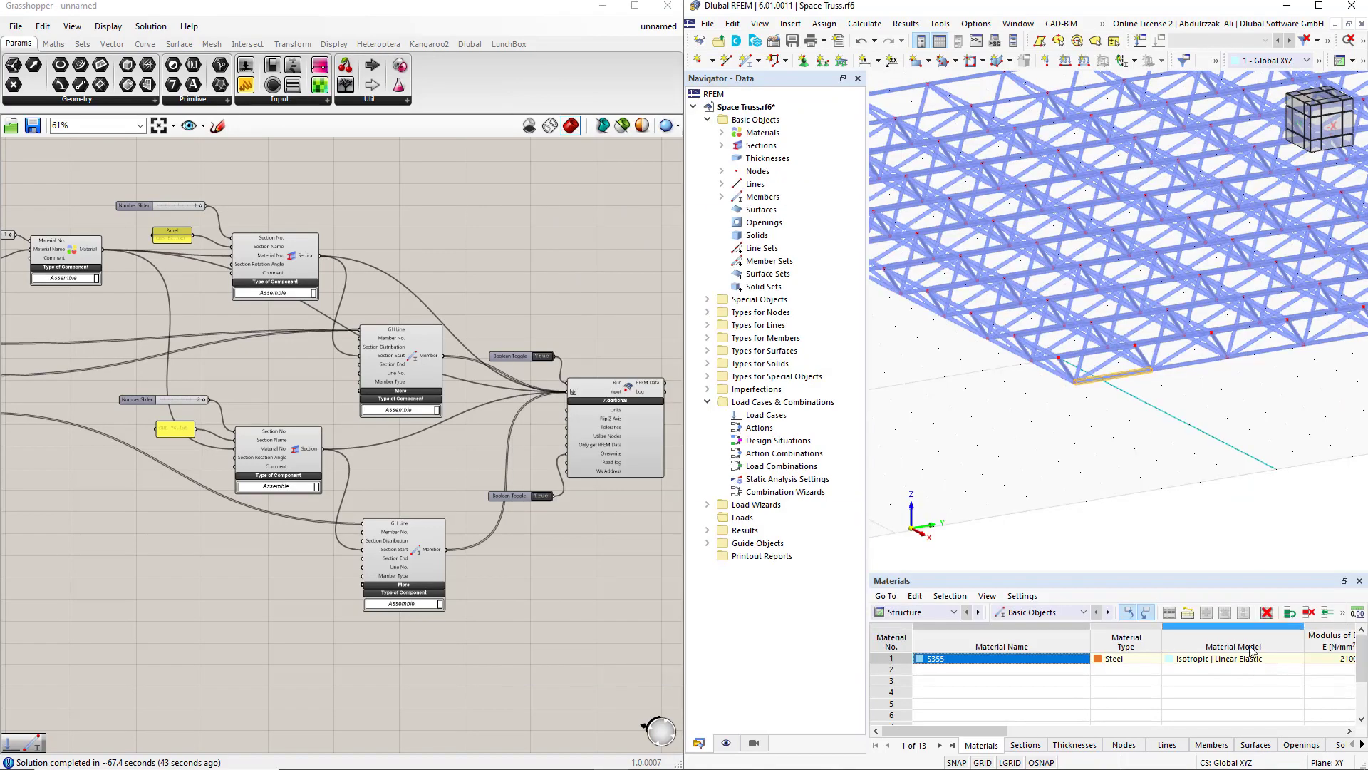
Inspect the section and material assigned to a diagonal web member at the truss edge, without editing it.
ctrl+middle_drag(1107, 447, 1140, 449)
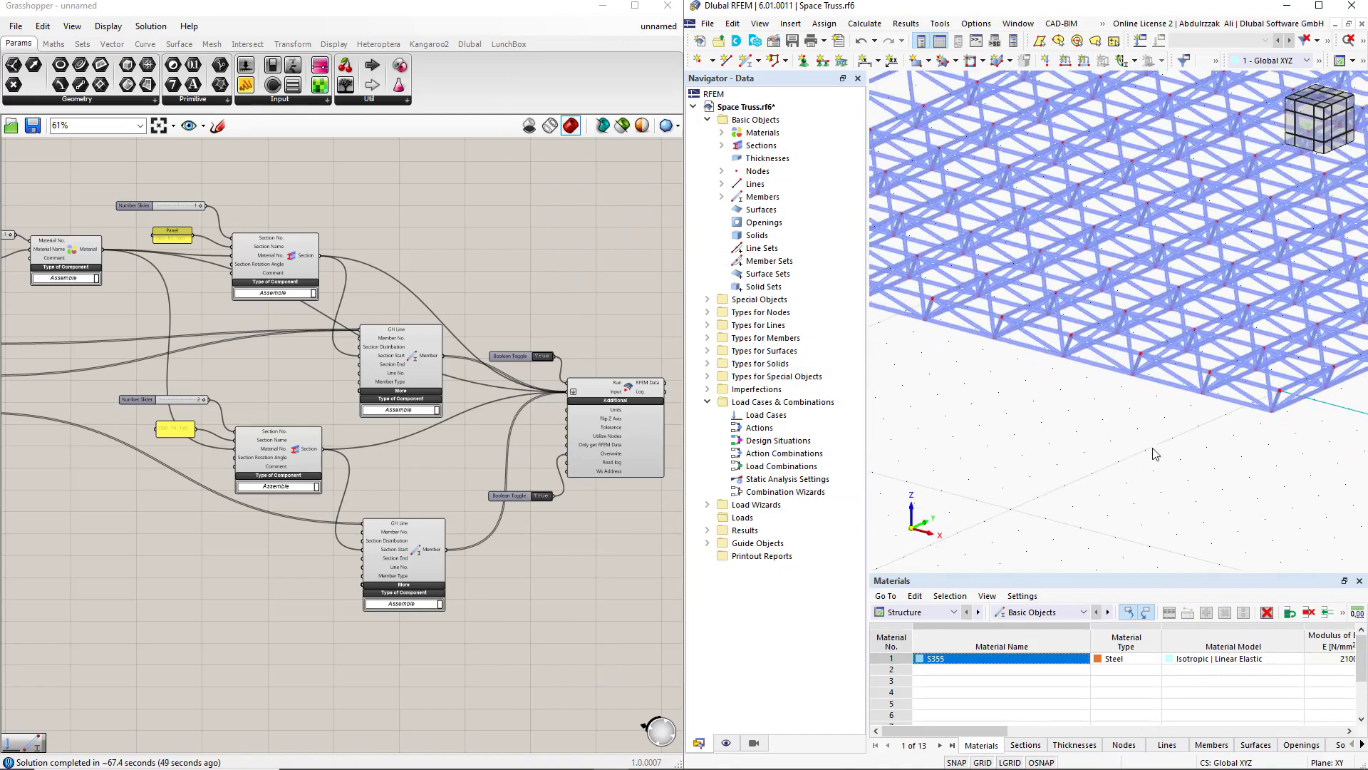
double_click(1177, 379)
click(595, 166)
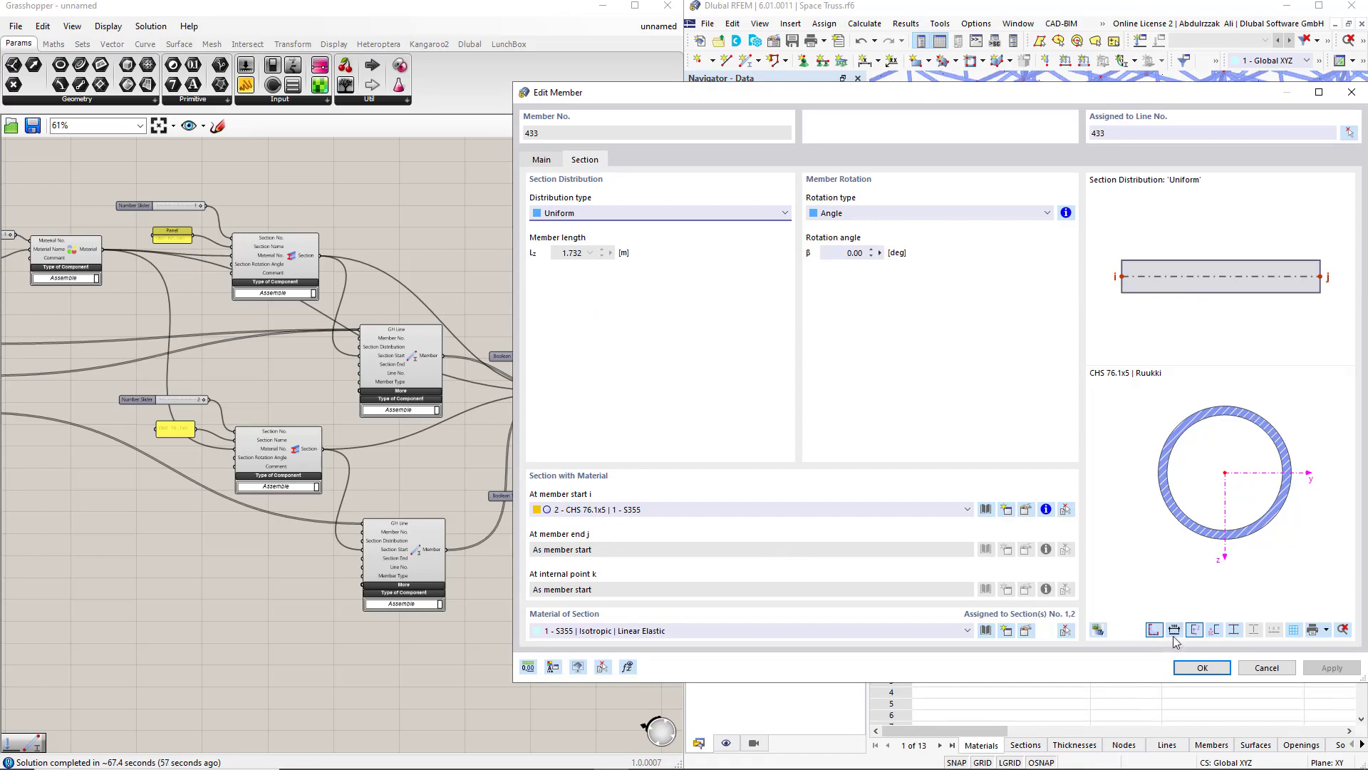
click(1266, 667)
scroll(1125, 523, down, 5)
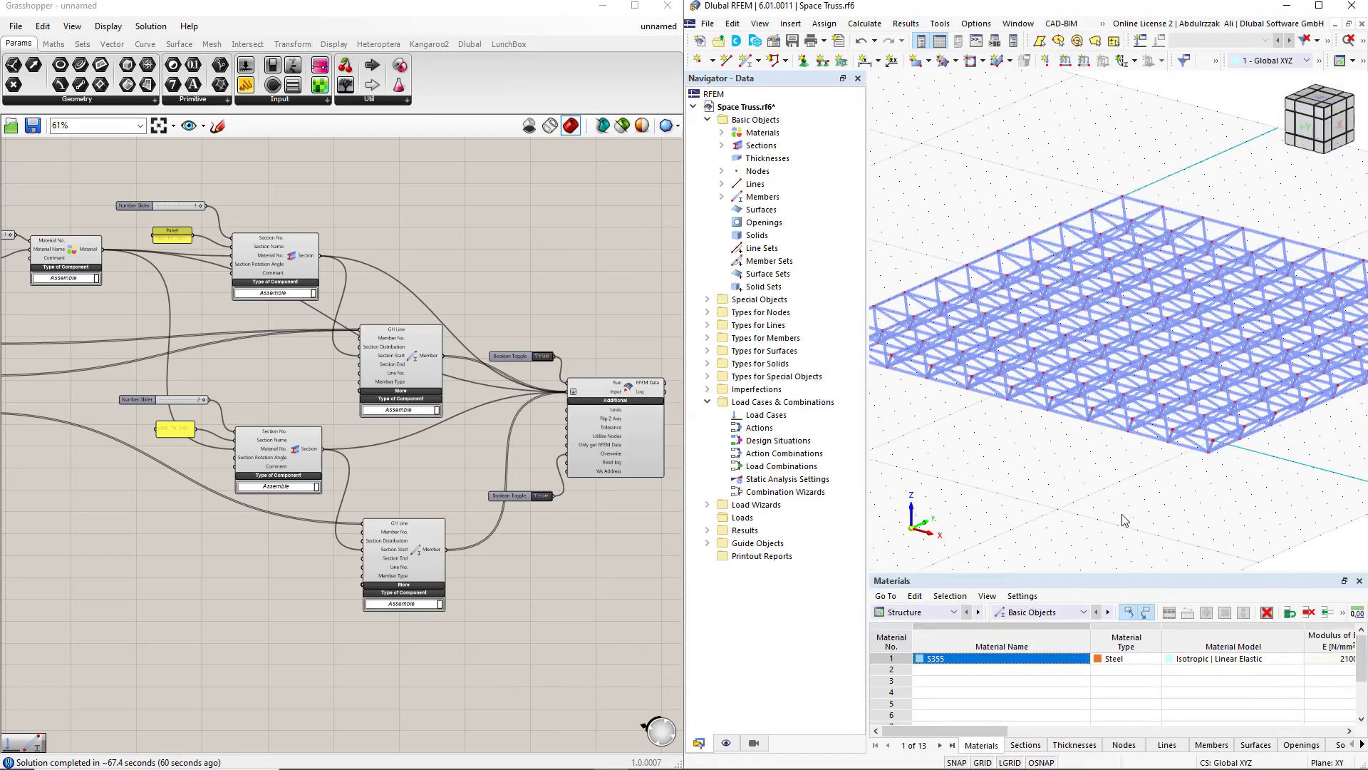